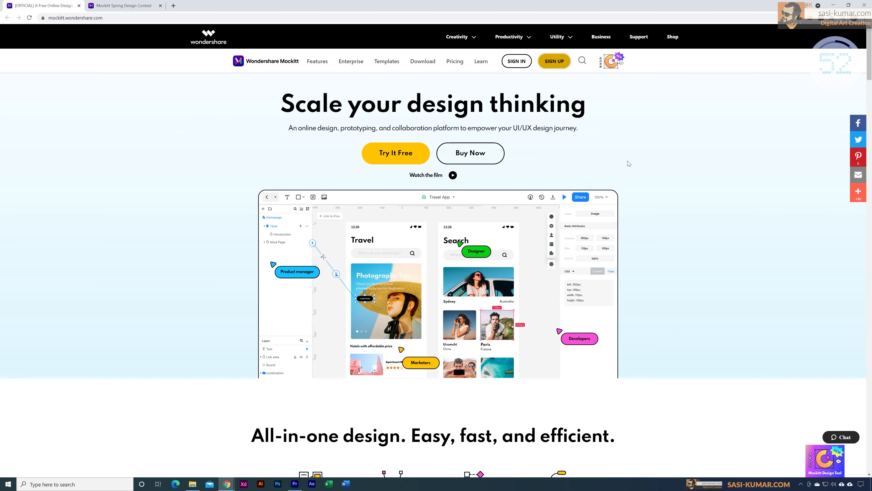
Look through the Mockitt homepage, covering the all-in-one design overview and the Prototype section
scroll(870, 79, "down", 5)
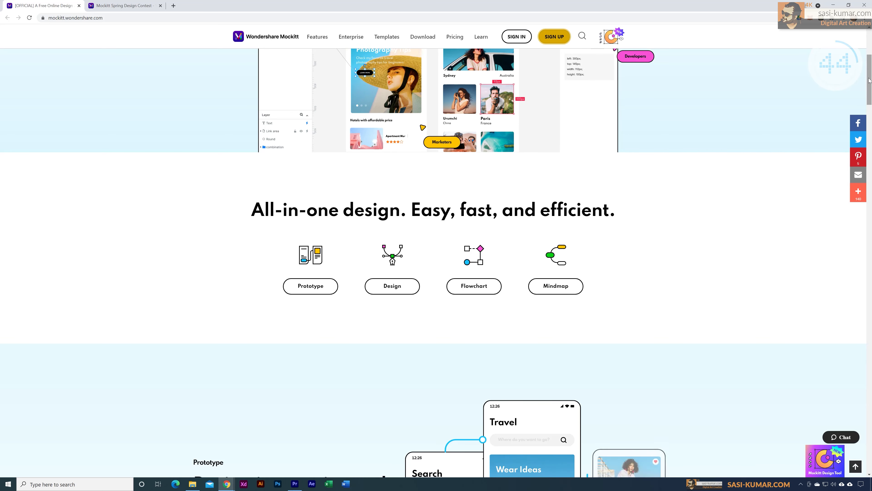
scroll(871, 108, "down", 5)
scroll(871, 107, "down", 1)
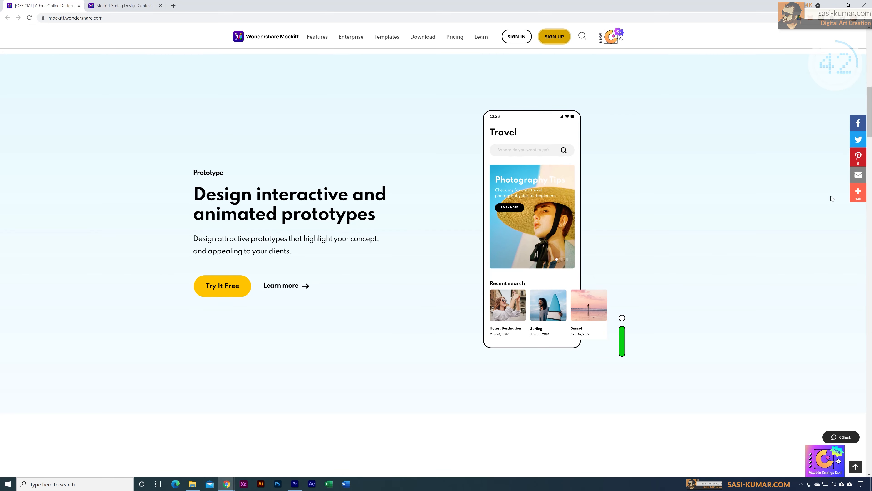
scroll(871, 119, "down", 6)
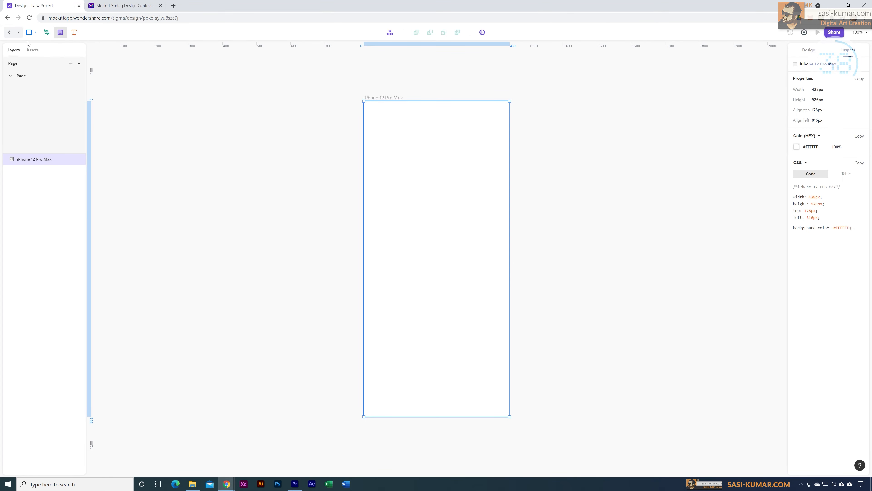
Draw a closed curved shape with the Pen tool inside the iPhone 12 Pro Max frame
left_click(47, 32)
left_click(385, 199)
mouse_move(436, 167)
left_mouse_down()
mouse_move(463, 219)
mouse_move(477, 219)
left_mouse_up()
left_click_drag(466, 255, 428, 266)
left_click_drag(392, 241, 388, 219)
left_click(385, 200)
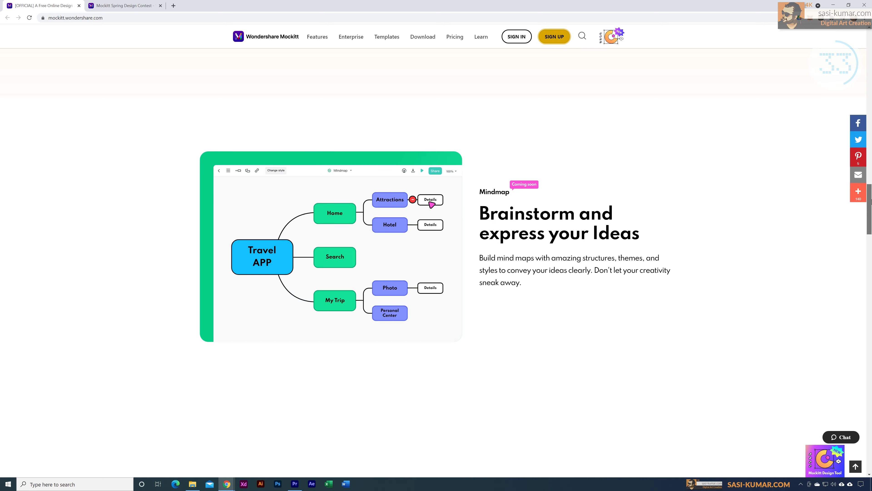
Review the Mindmap and collaboration sections of the Mockitt homepage and return to the page's start
scroll(433, 241, "down", 10)
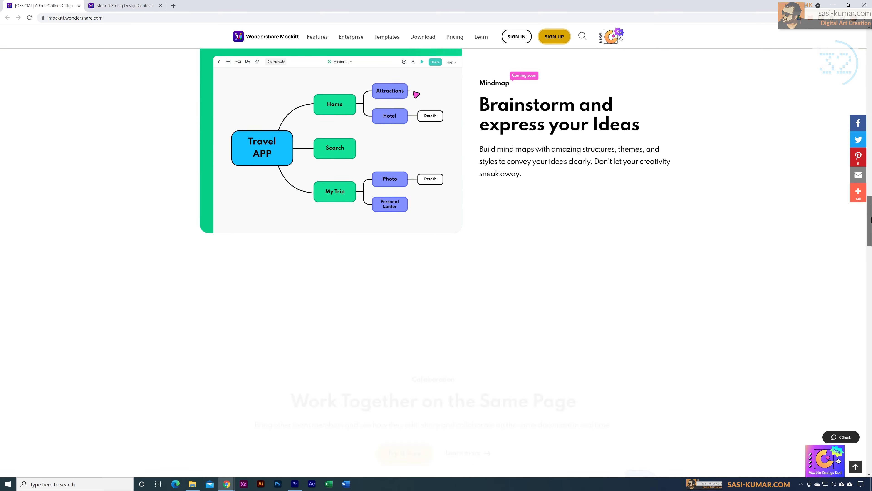
left_click_drag(871, 241, 871, 40)
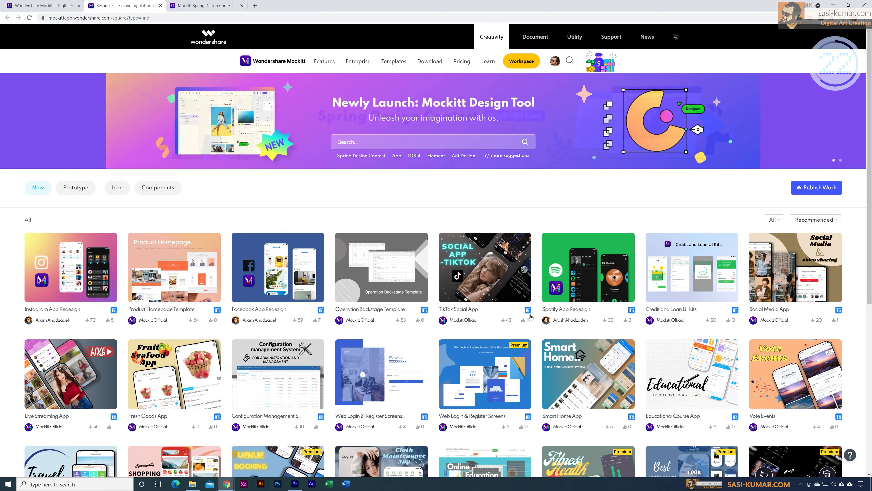
Browse the Mockitt template resources, use the Spotify App Redesign template and open the saved copy for editing
scroll(869, 224, "down", 5)
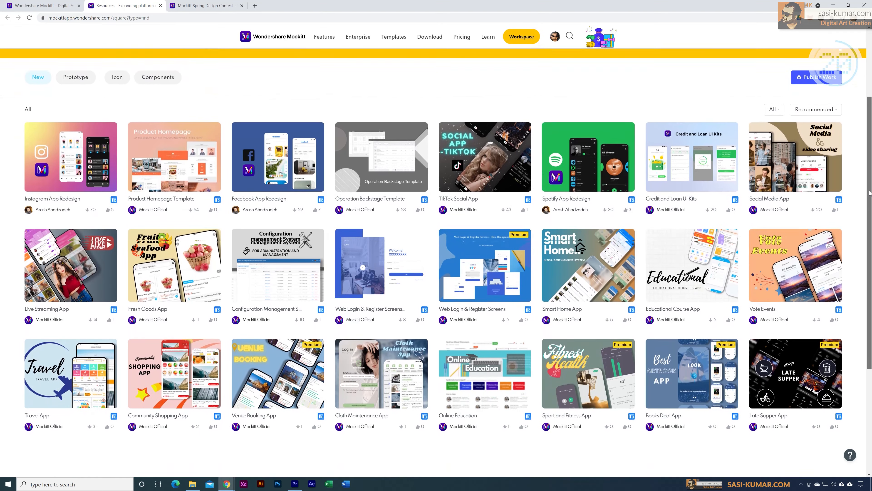
scroll(871, 228, "up", 5)
scroll(379, 233, "down", 1)
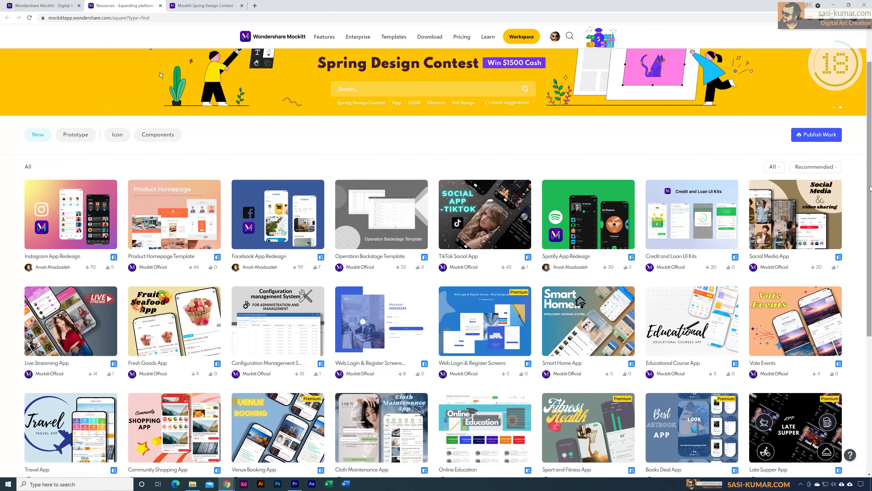
left_click(584, 210)
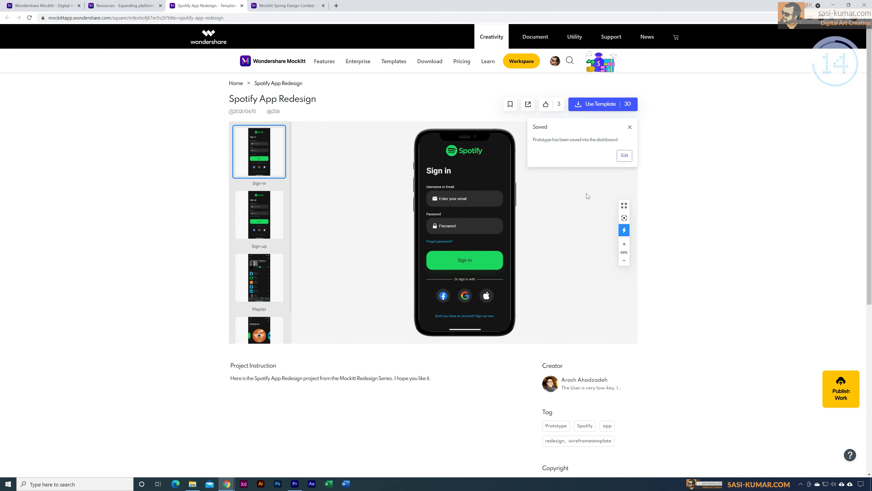
left_click(625, 156)
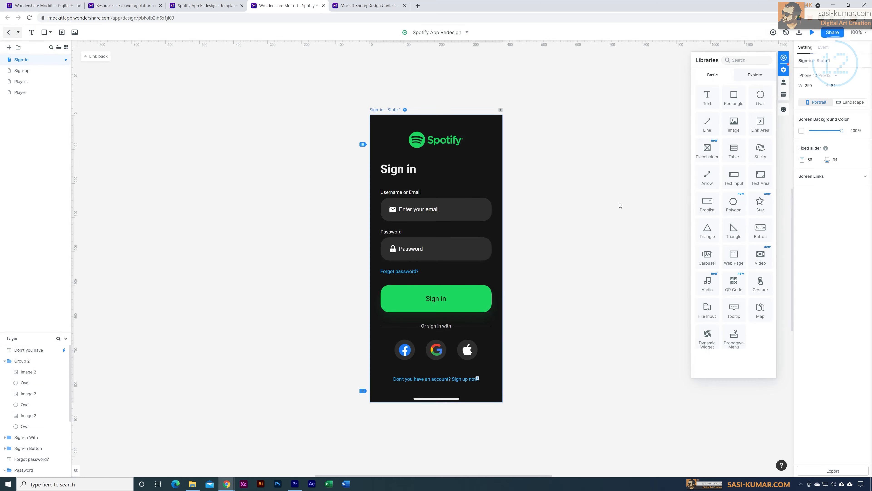
Examine the Sign-in screen's social login group and its username field's properties
left_click(437, 351)
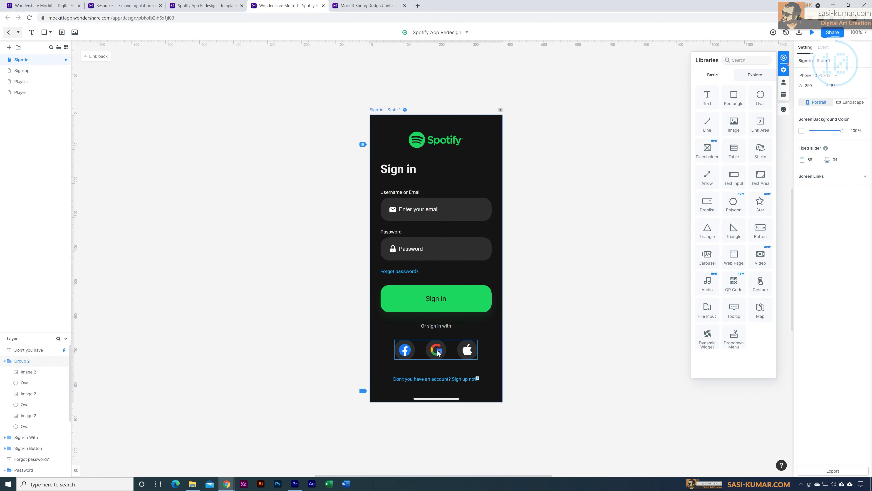
left_click(436, 246)
left_click(450, 213)
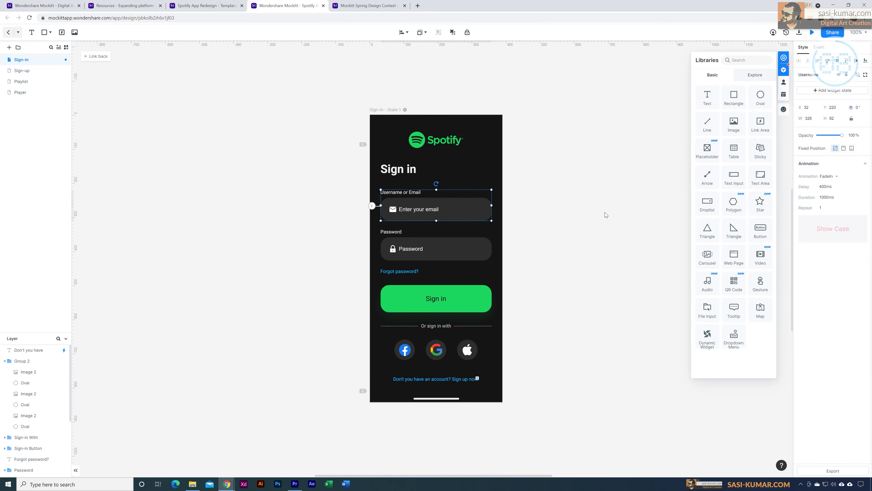
left_click(684, 216)
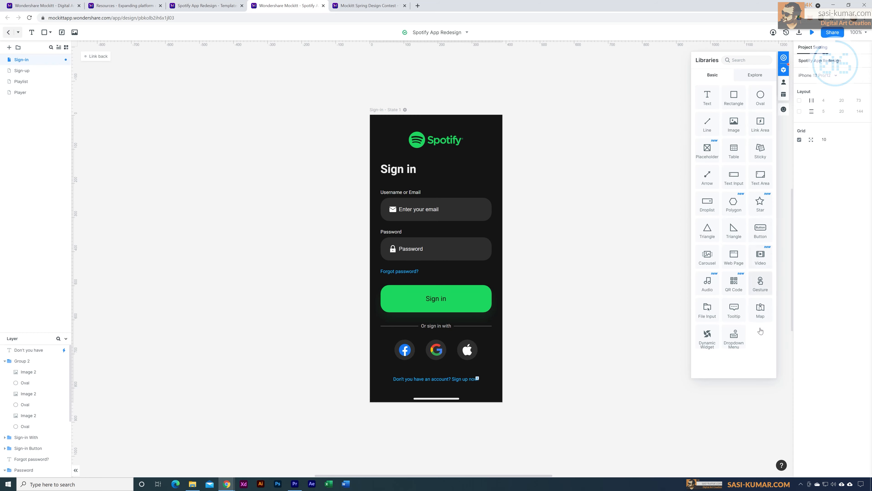
Place a 200 × 120 image widget over the Spotify logo on the Sign-in screen and start choosing its picture from the library
left_click_drag(735, 123, 452, 135)
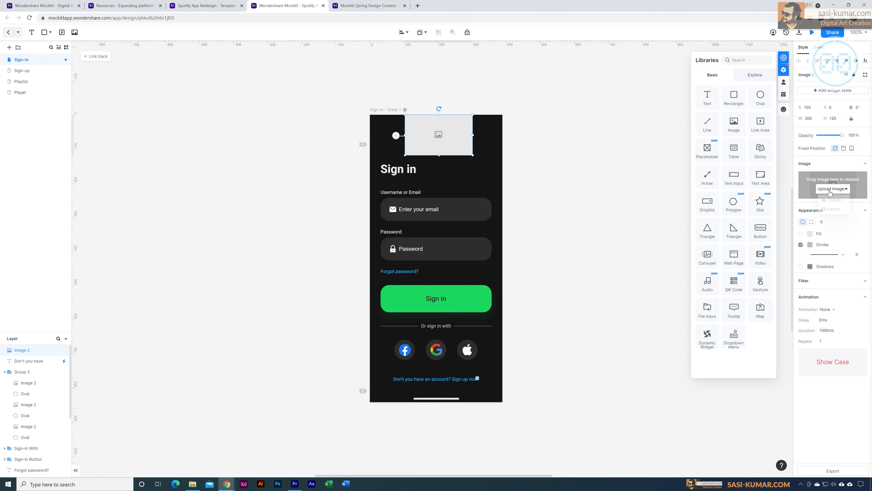
left_click(831, 189)
left_click(832, 210)
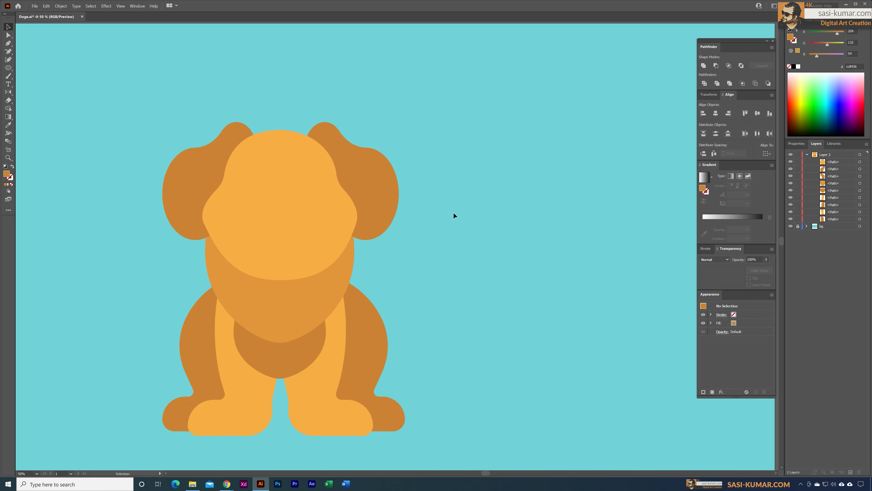
Switch to Doge.ai in Illustrator and draw a small brown ellipse in the middle of the dog's face as the nose
left_click_drag(429, 237, 379, 234)
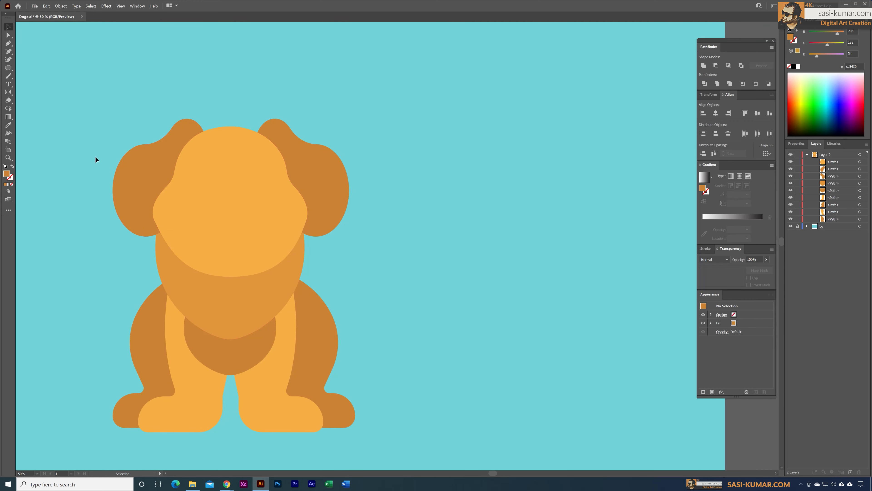
left_click(8, 69)
left_click_drag(221, 204, 250, 222)
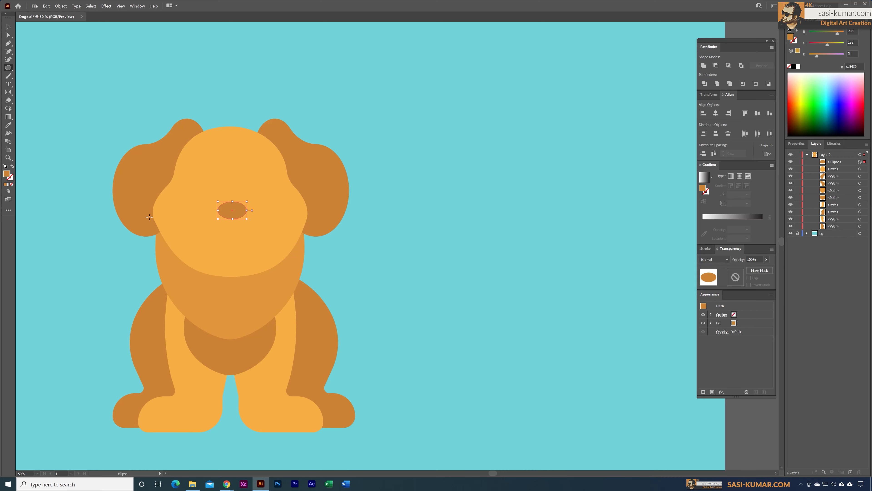
left_click(8, 26)
left_click(365, 107)
left_click_drag(367, 106, 418, 108)
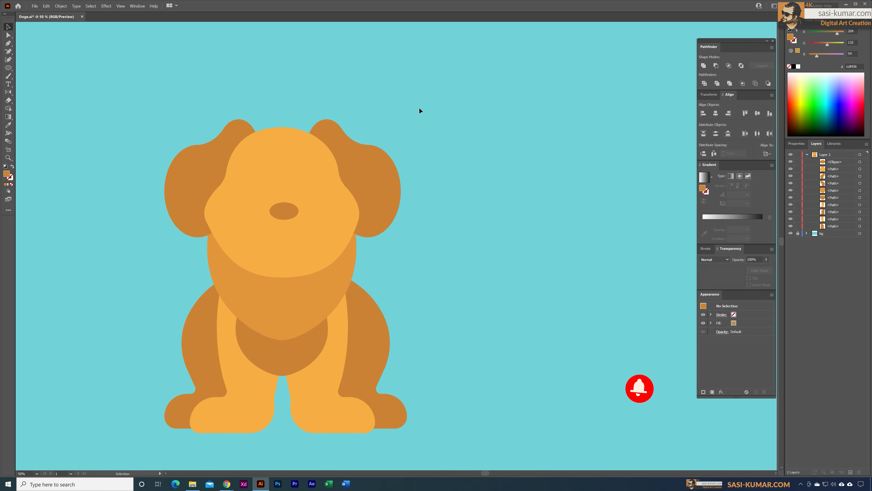
Enlarge the nose ellipse to about 133 × 80 px and move it slightly higher on the face
key("ctrl+=")
left_click_drag(425, 189, 488, 184)
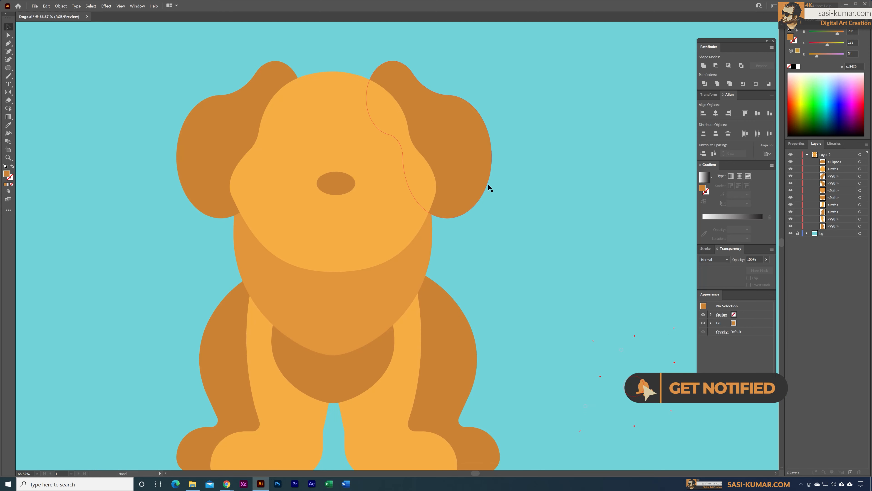
left_click(339, 185)
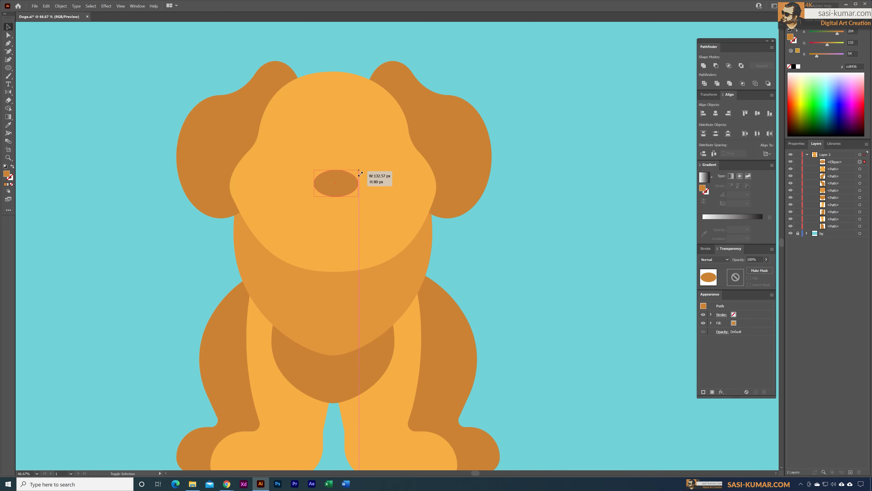
left_click_drag(356, 172, 348, 177)
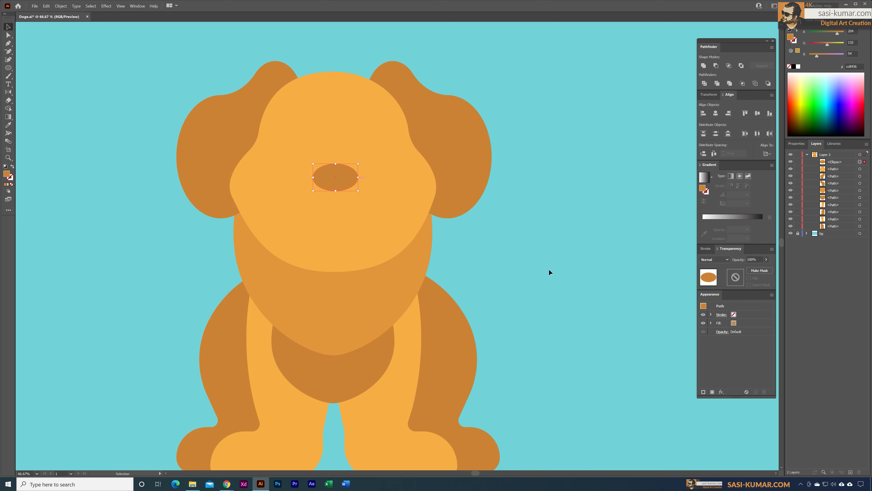
left_click(547, 269)
Fill the nose ellipse with the near-black colour #282522
left_click(339, 173)
double_click(7, 173)
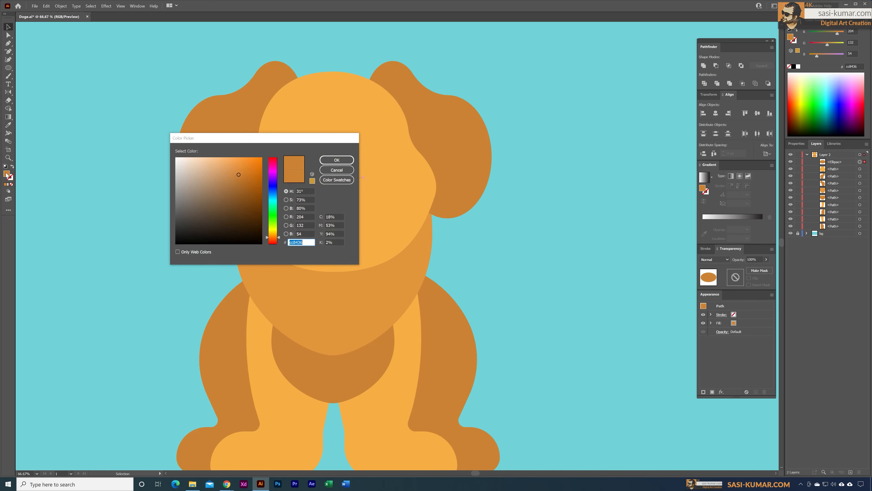
left_click_drag(188, 209, 187, 229)
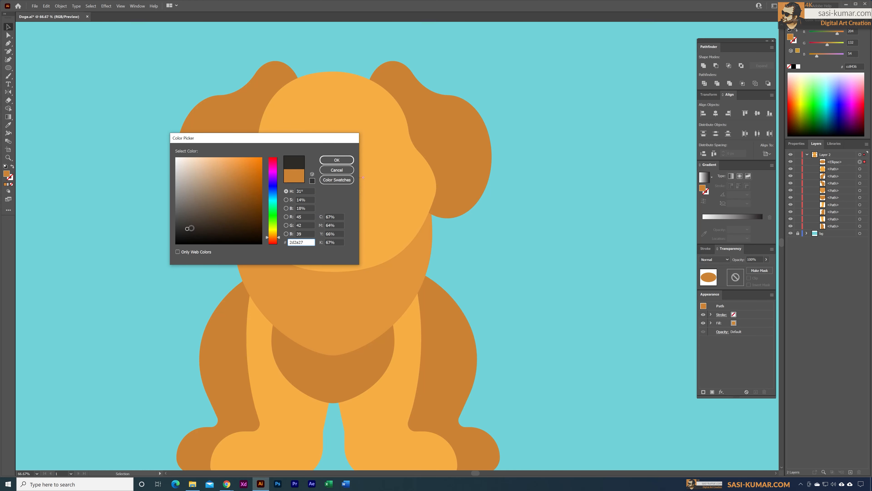
left_click(189, 231)
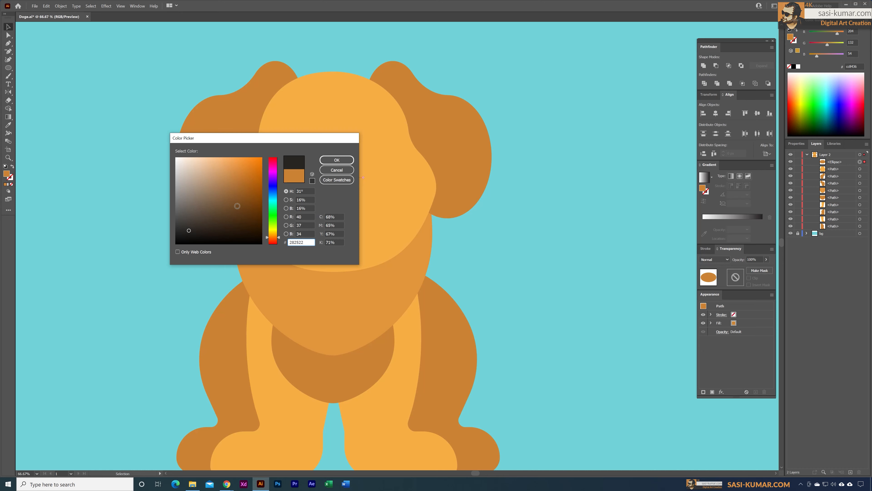
left_click(336, 160)
left_click(105, 134)
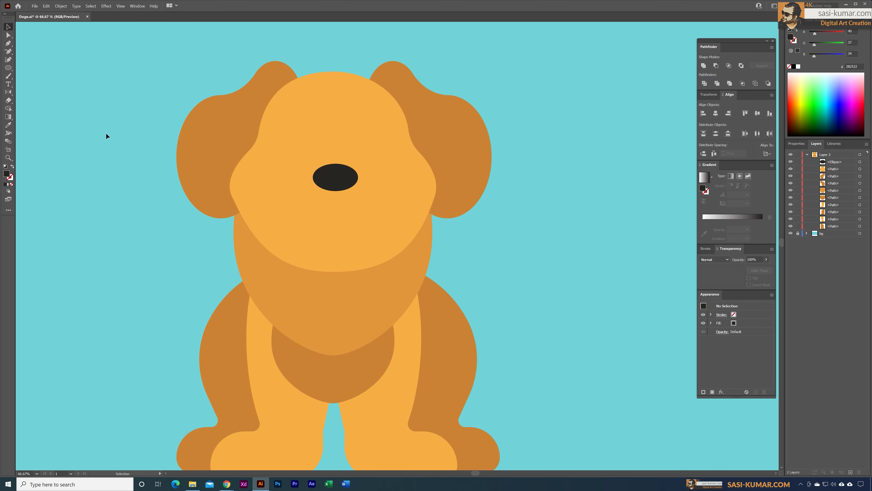
Reshape the nose by nudging only its lowest anchor point downward so the lower half is fuller and more tapered
left_click(336, 178)
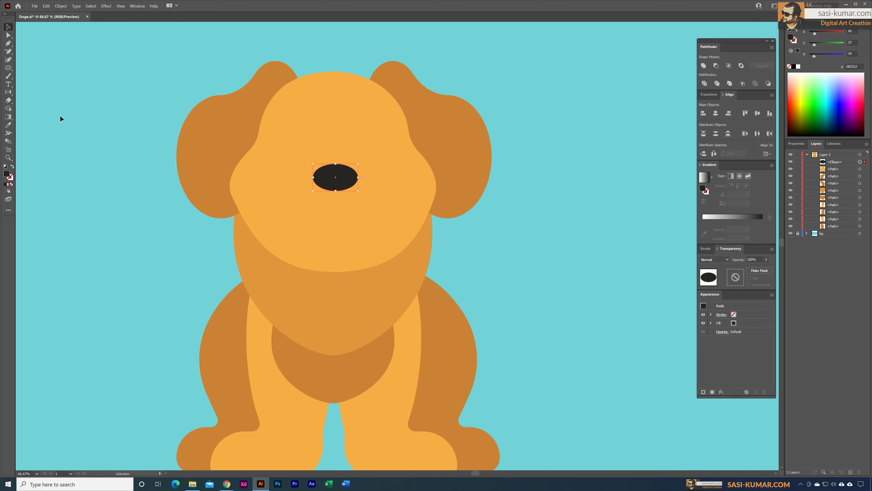
left_click(9, 35)
left_click(335, 190)
key("Down")
key("Down")
key("Down")
key("Down")
key("Down")
key("Down")
key("Down")
key("Down")
key("Down")
key("Down")
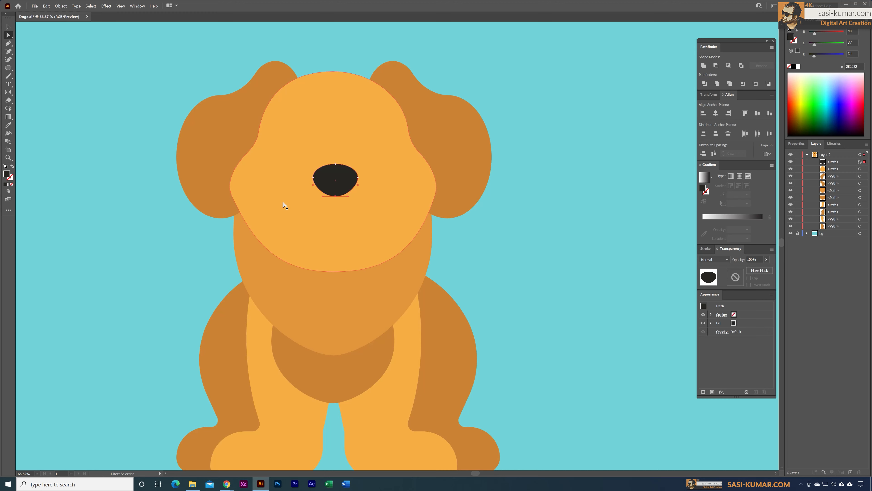
left_click(8, 26)
left_click(113, 69)
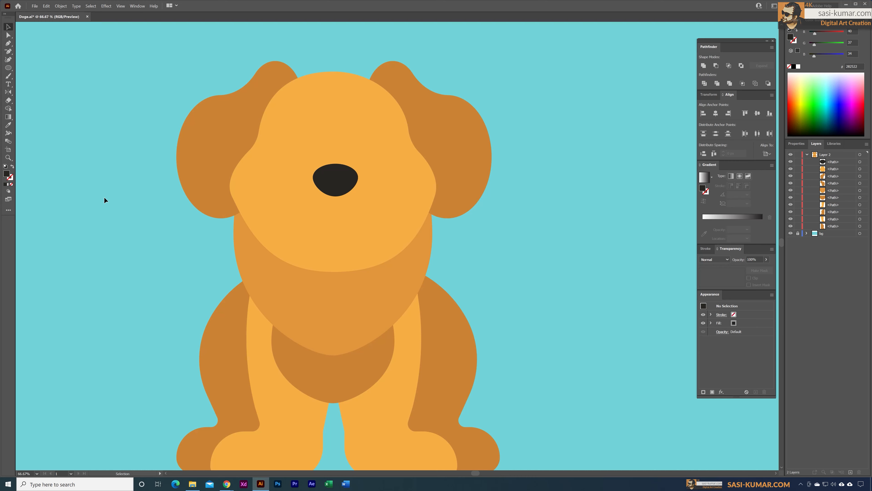
Draw a wide dark ellipse below the nose and duplicate it straight upward so the two ellipses partly overlap
left_click(11, 70)
left_click_drag(298, 196, 396, 260)
left_click(8, 27)
left_click_drag(331, 220, 353, 197)
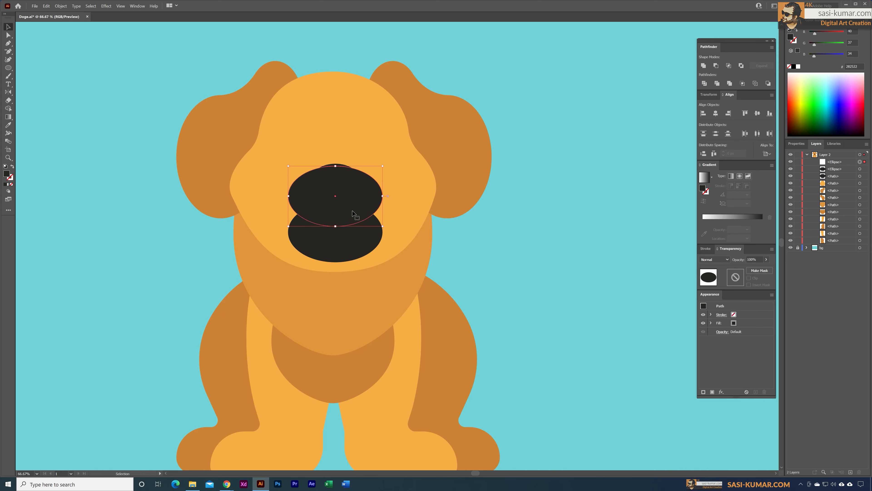
Intersect the two overlapping ellipses with Pathfinder to form a lens-shaped mouth under the nose
left_click(359, 245, "shift")
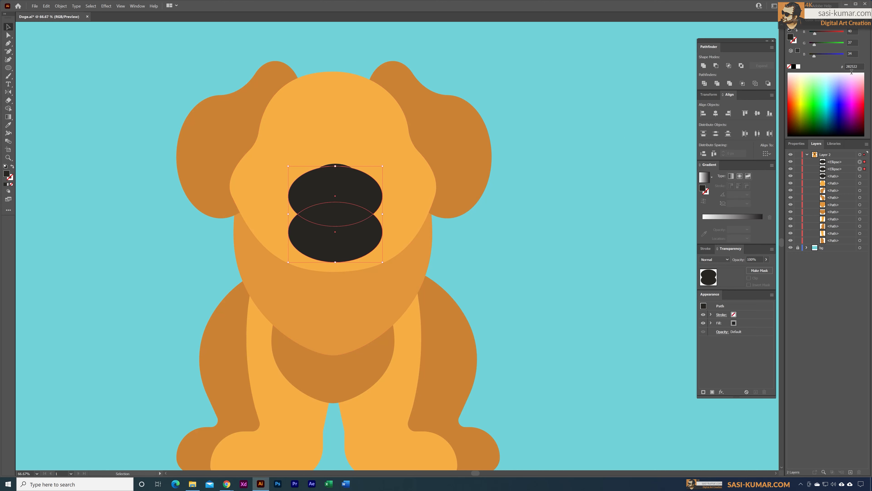
left_click(729, 69)
left_click(535, 228)
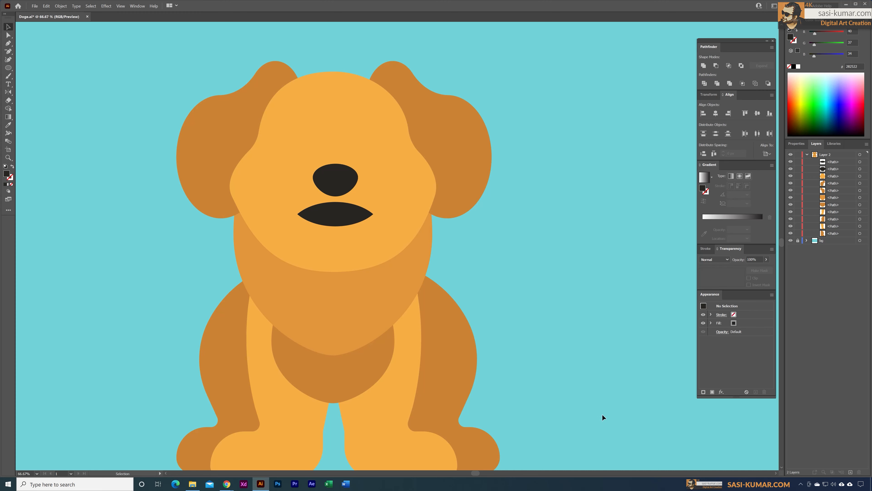
Round out the mouth's lower edge by nudging its bottom anchor point down and scaling that point's handles wider
left_click(349, 214)
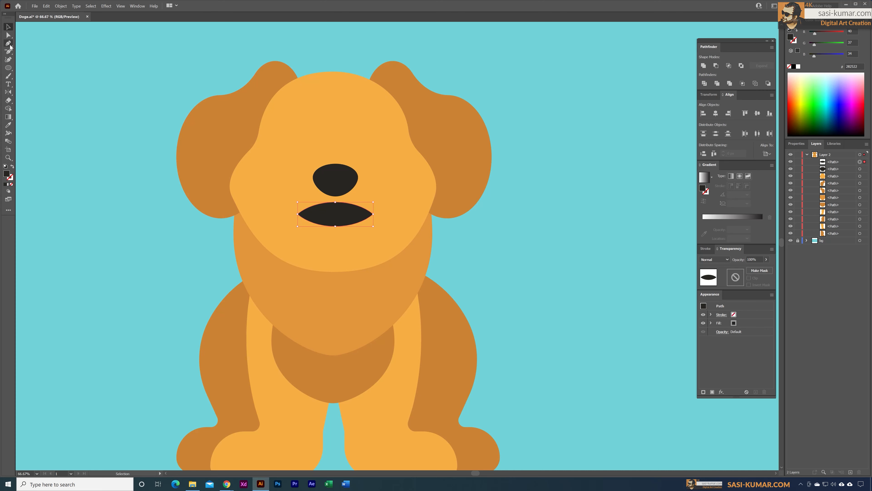
left_click(8, 35)
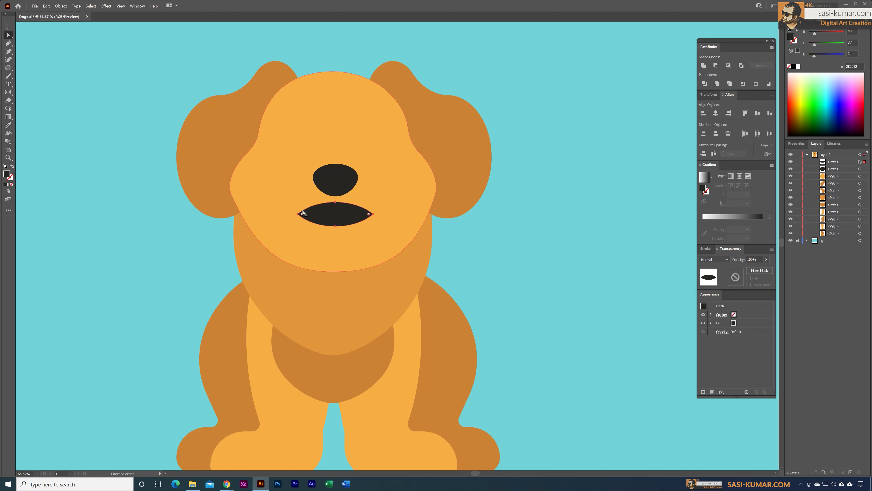
left_click(336, 226)
key("Down")
key("Down")
key("Down")
key("Down")
key("Down")
key("Down")
key("Down")
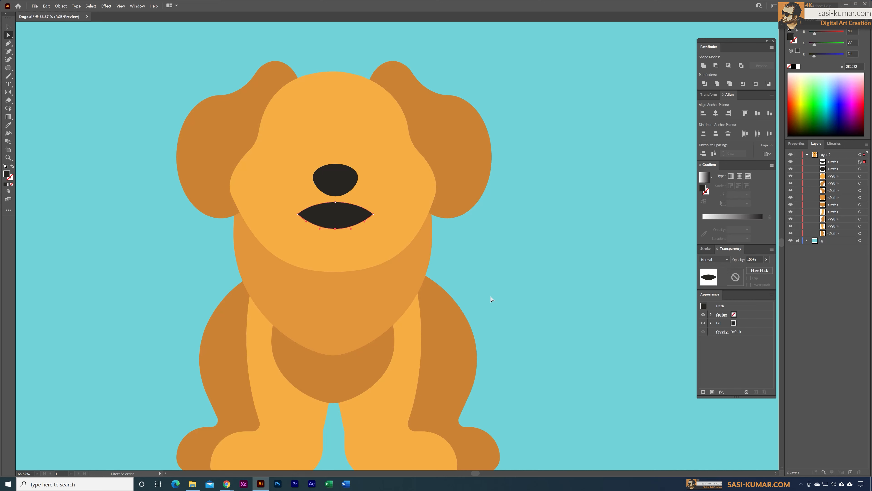
key("Down")
key("Down")
key("Down")
key("Down")
key("Down")
key("Down")
key("Down")
key("Down")
key("s")
left_click_drag(355, 235, 360, 232)
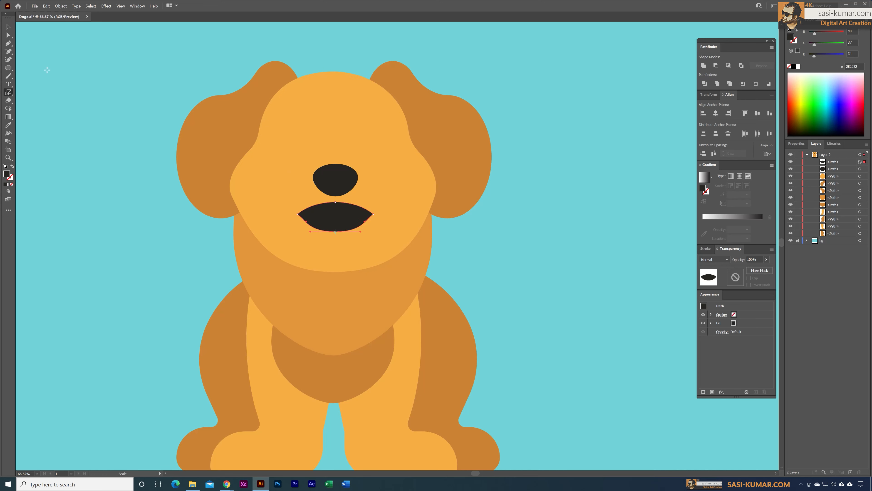
Nudge the mouth slightly and align it with the nose on their horizontal centres
left_click(8, 27)
left_click(105, 123)
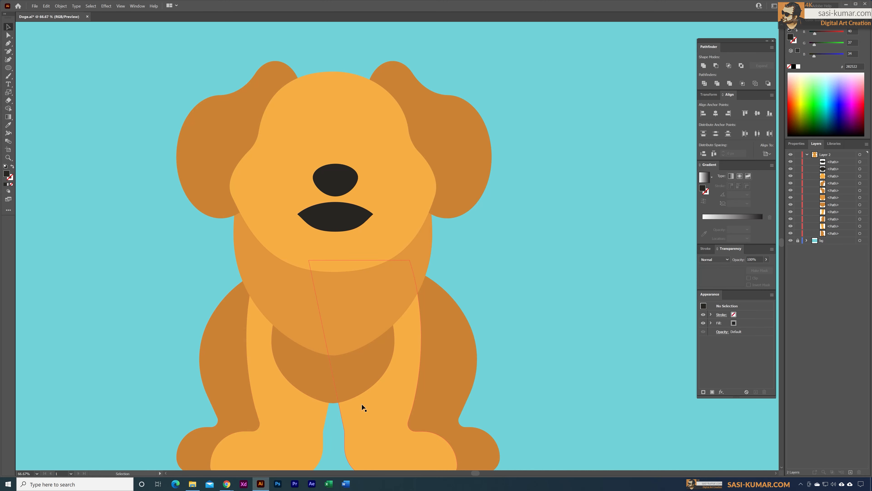
left_click_drag(353, 217, 355, 218)
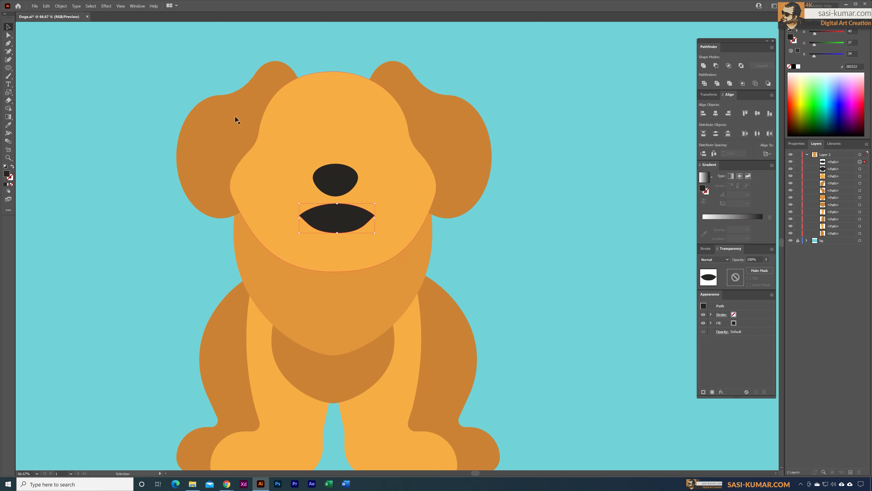
left_click(338, 180, "shift")
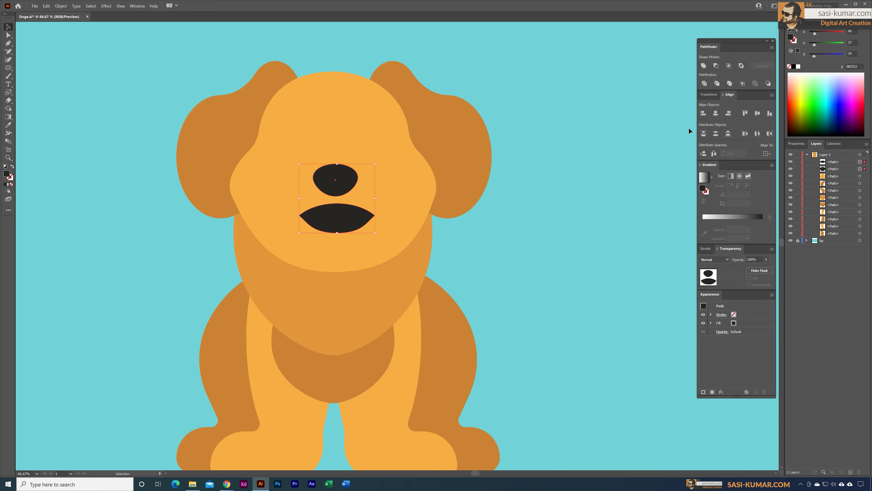
left_click(716, 113)
left_click(557, 225)
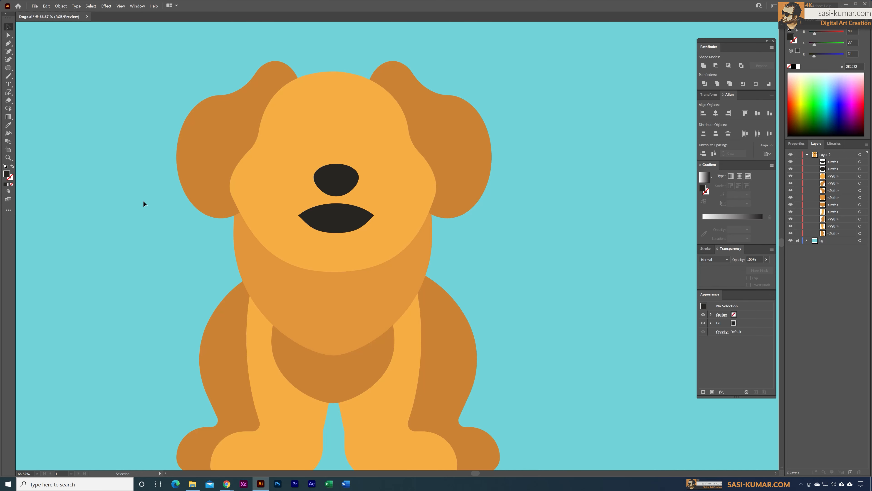
Draw a closed half-bowl cheek shape with the Pen tool from the nose's lower centre past the mouth's right corner, and raise its upper-right anchor
left_click(8, 44)
left_click(336, 192)
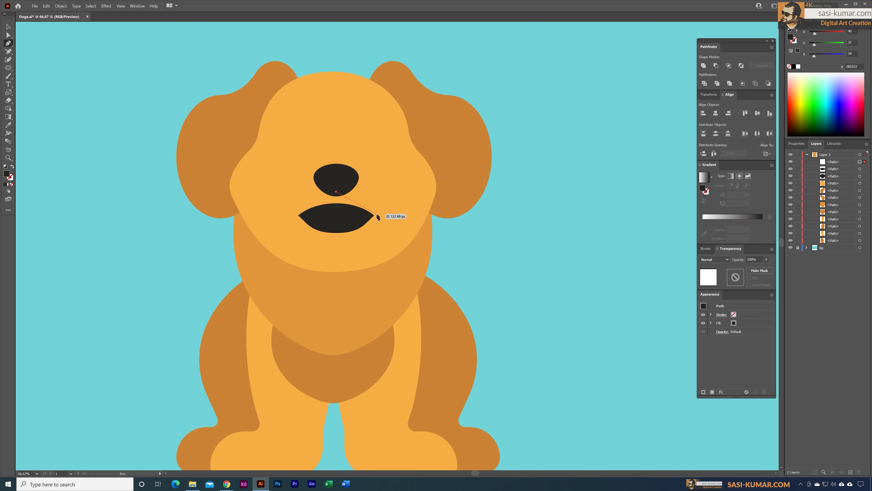
left_click_drag(382, 214, 405, 206)
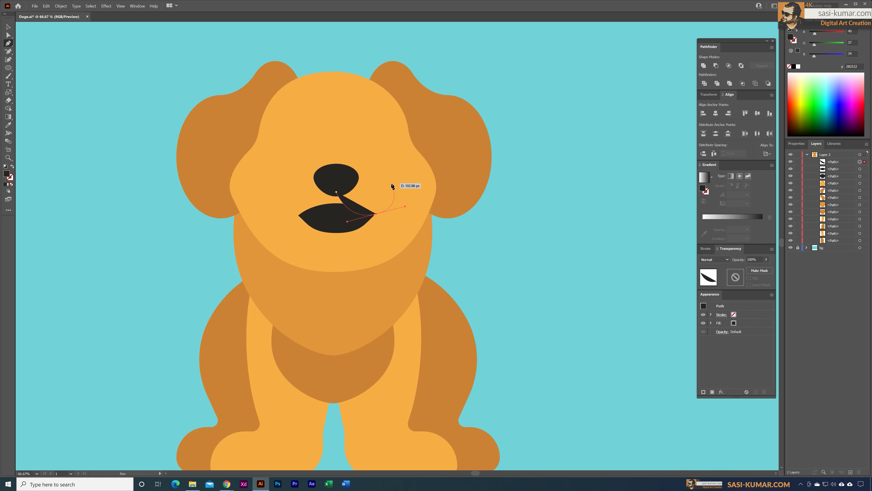
left_click(391, 182)
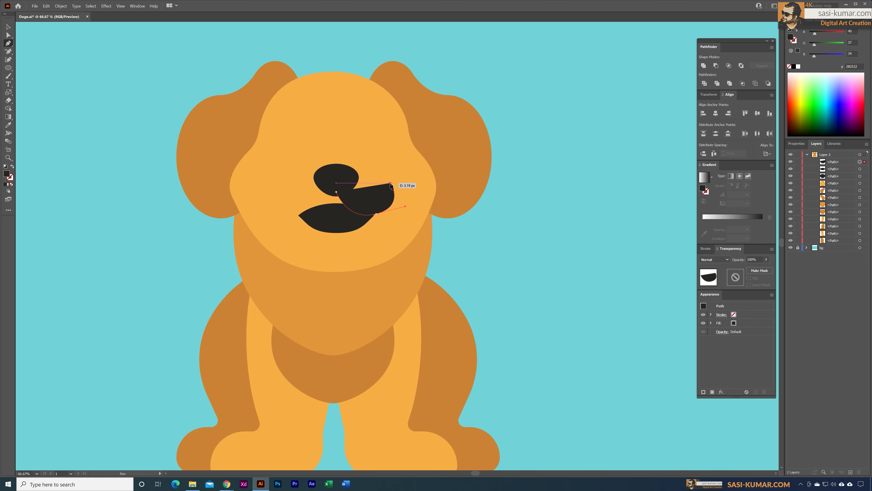
left_click(337, 192)
left_click(8, 35)
left_click(392, 185)
left_click_drag(392, 186, 389, 175)
left_click(596, 279)
Fill the cheek shape with the face's light orange, sampled with the Eyedropper
left_click(370, 191)
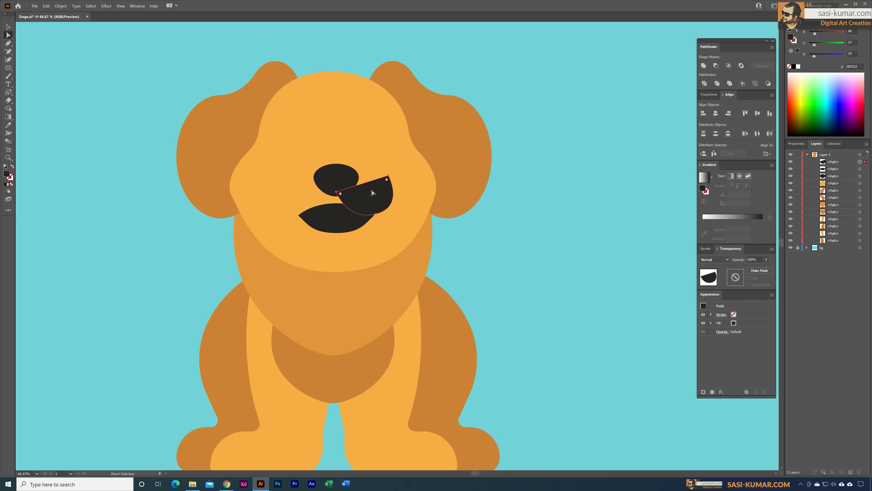
key("i")
left_click(415, 181)
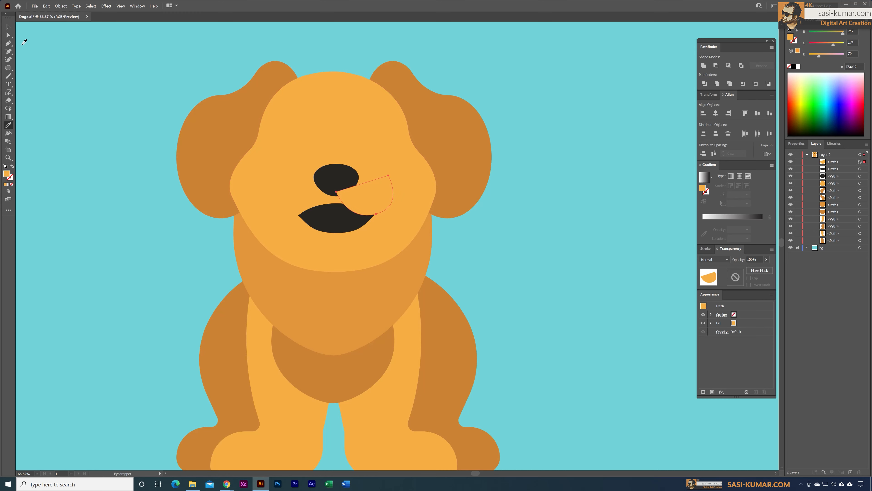
key("v")
left_click(118, 41)
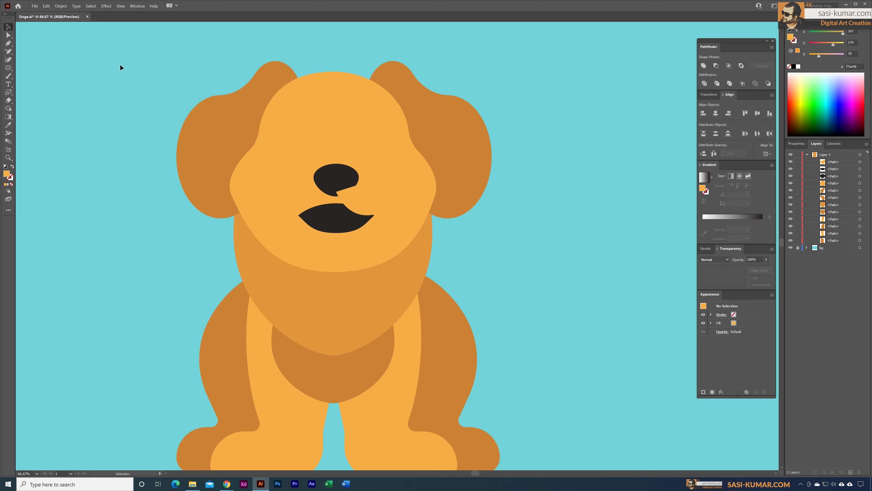
Make a vertically reflected copy of the cheek shape and place it symmetrically on the left side of the mouth
left_click(372, 206)
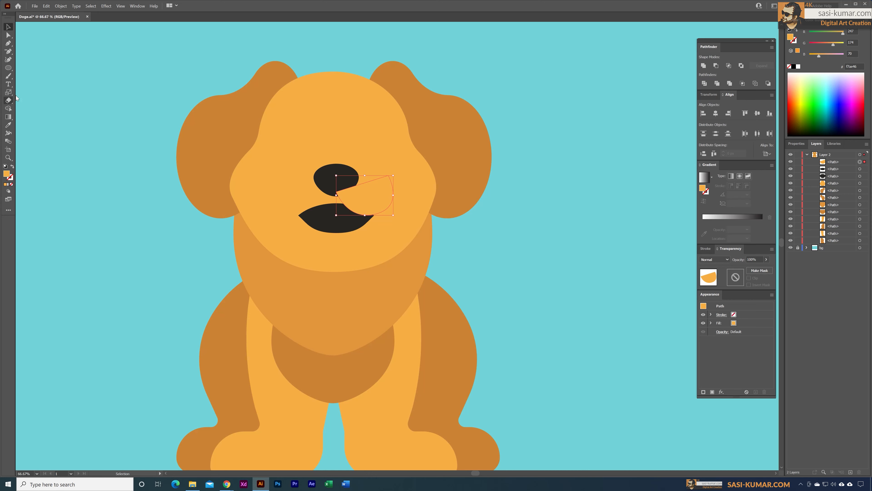
left_click(9, 92)
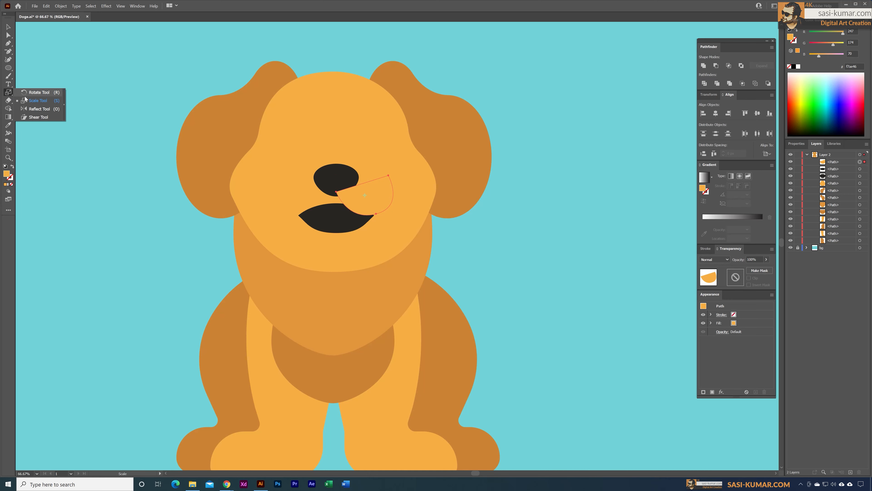
left_click(38, 109)
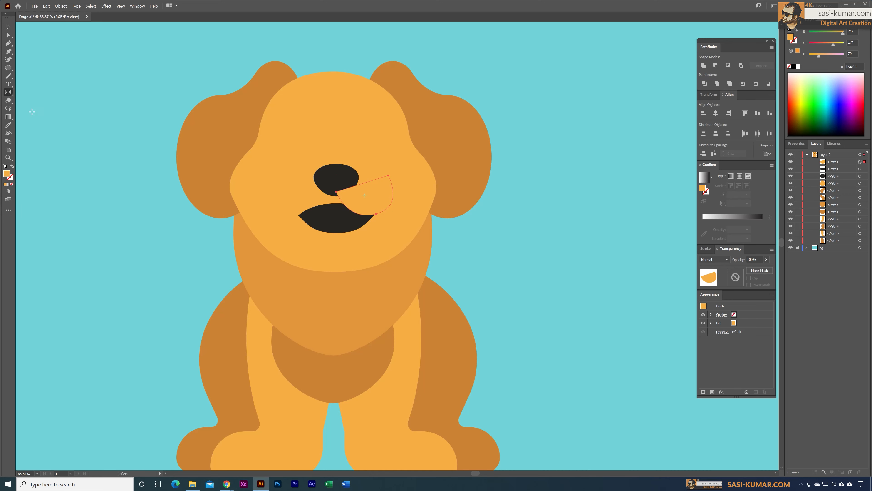
double_click(10, 96)
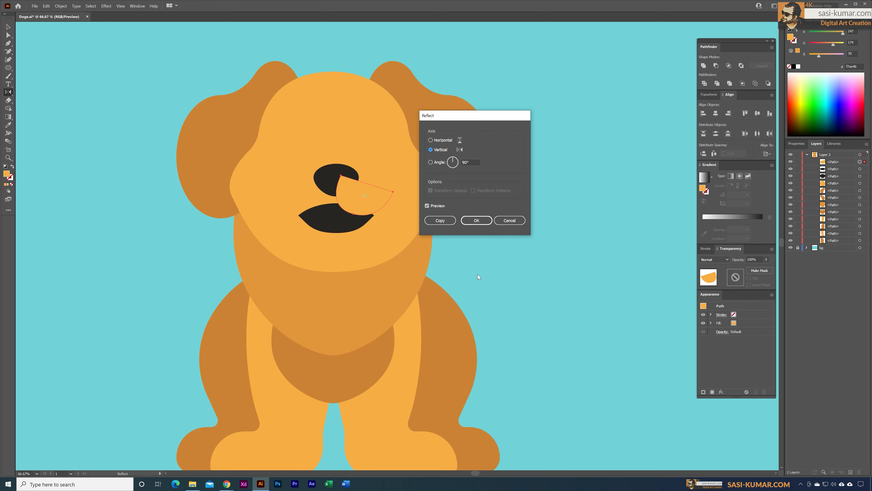
left_click(436, 222)
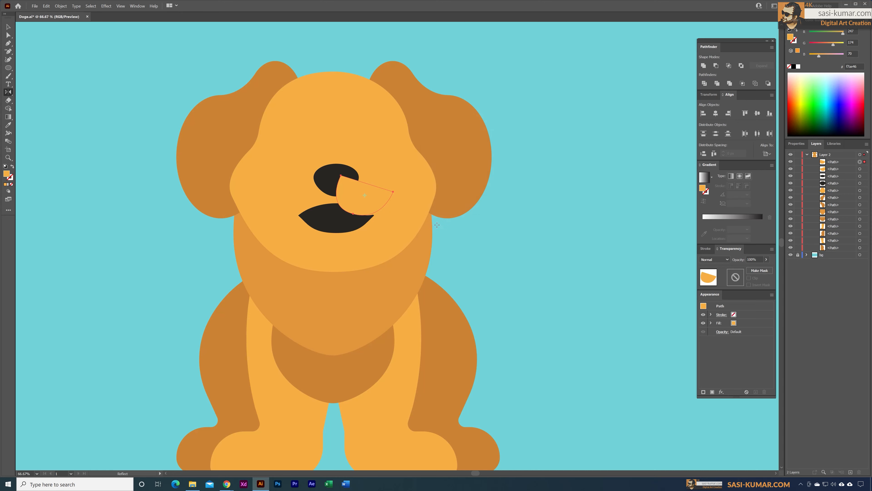
key("v")
left_click_drag(364, 202, 305, 201)
left_click(514, 264)
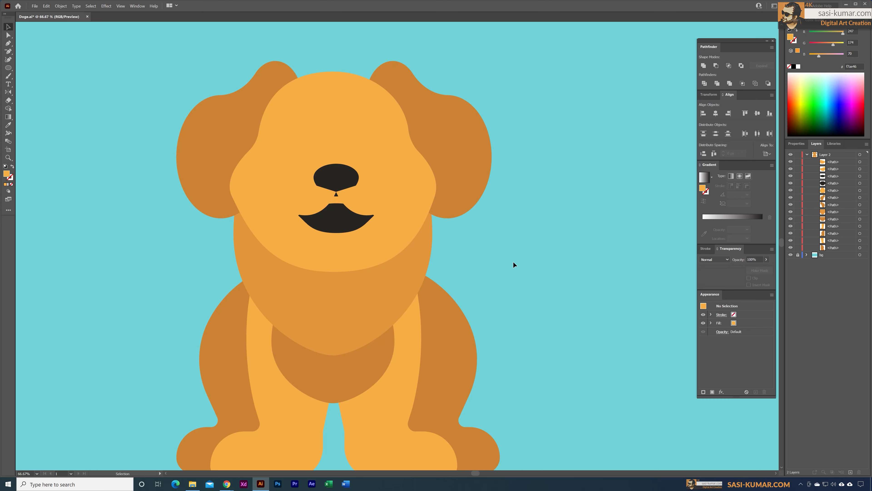
Move both cheek shapes down together so their inner tips meet just below the nose
left_click(308, 197)
left_click(368, 201, "shift")
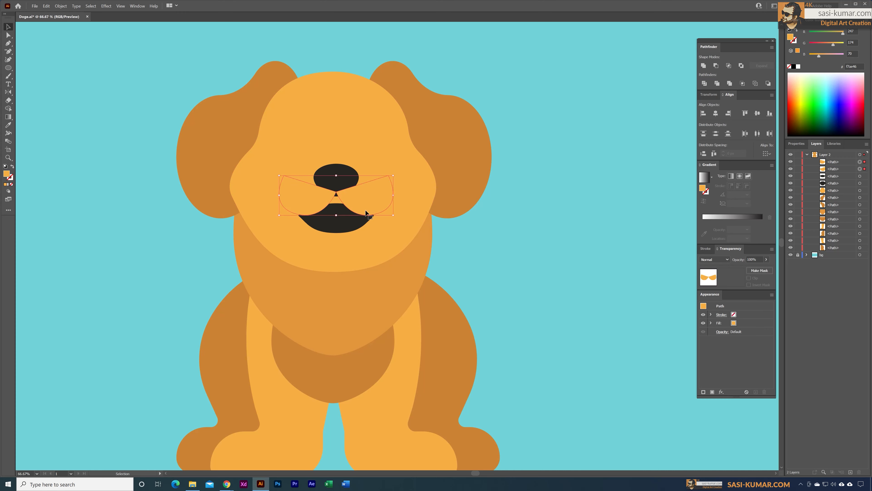
left_click_drag(370, 194, 340, 201)
left_click(570, 265)
Widen the dark mouth shape slightly on both sides beneath the two cheek shapes
left_click(331, 219)
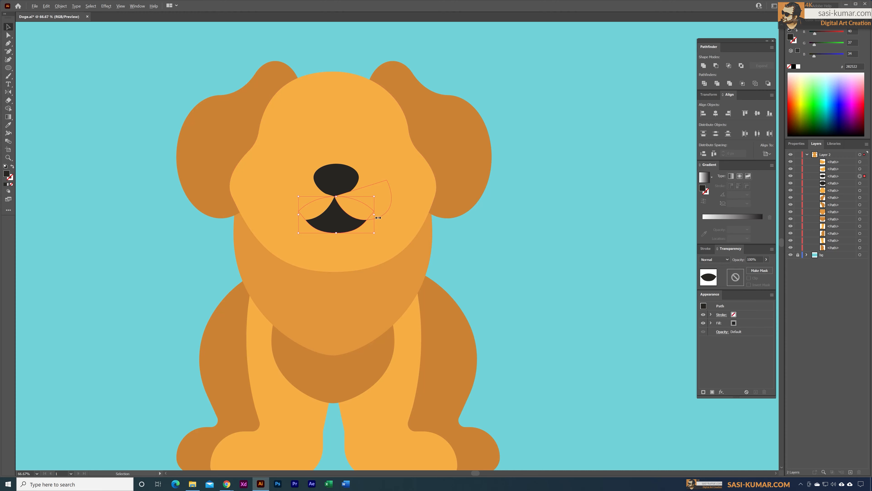
left_click_drag(378, 217, 384, 217)
left_click(485, 249)
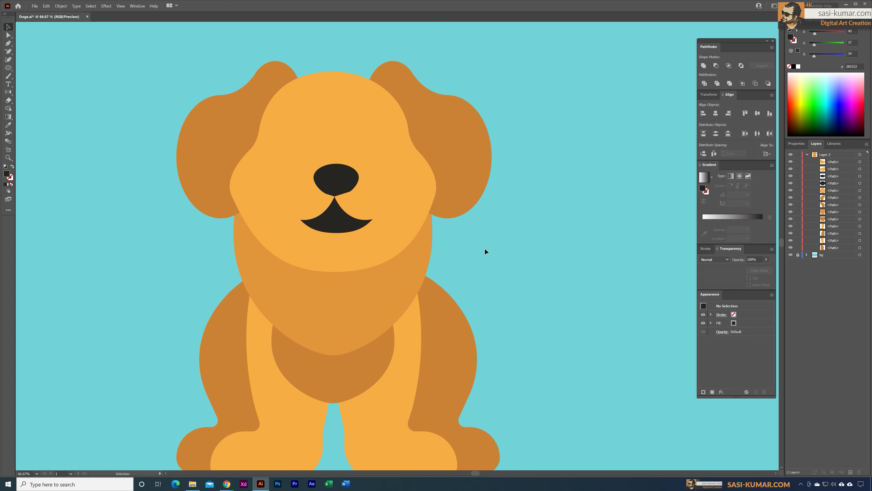
left_click(370, 201)
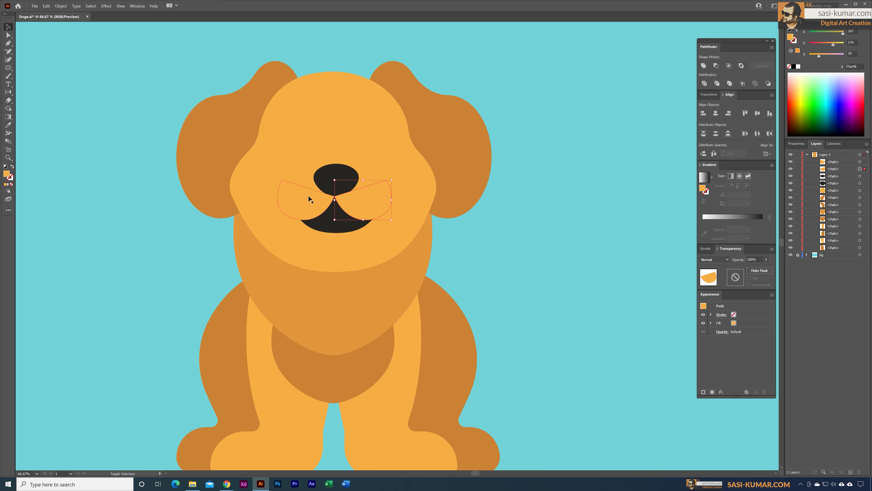
left_click(308, 196, "shift")
left_click(597, 287)
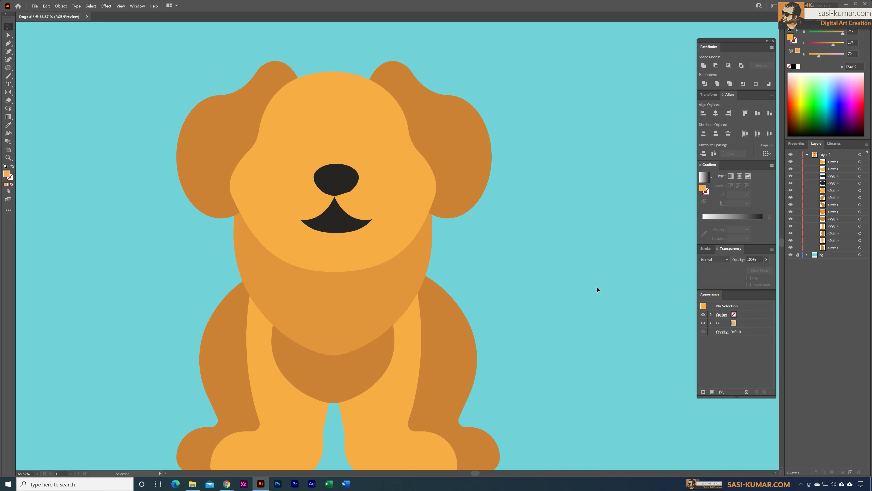
Duplicate the right cheek shape beside the head and give the copy the mouth's dark colour as a stroke with no fill
left_click(382, 204)
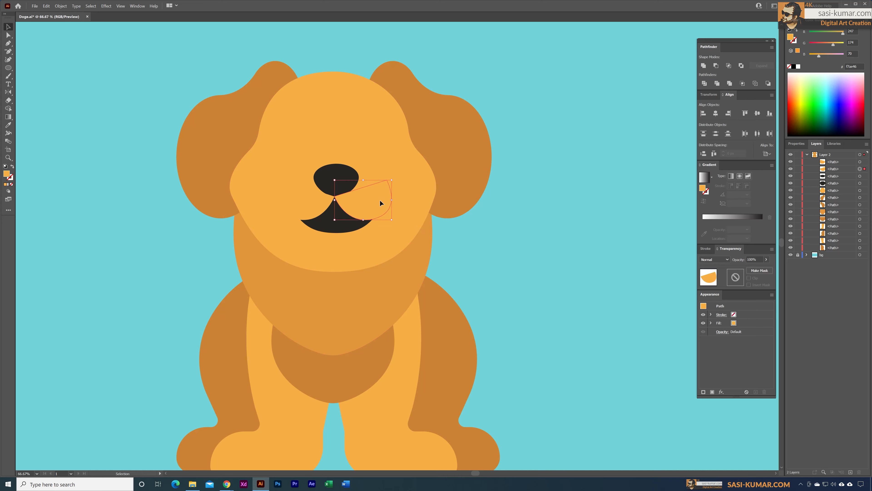
left_click_drag(380, 199, 528, 187)
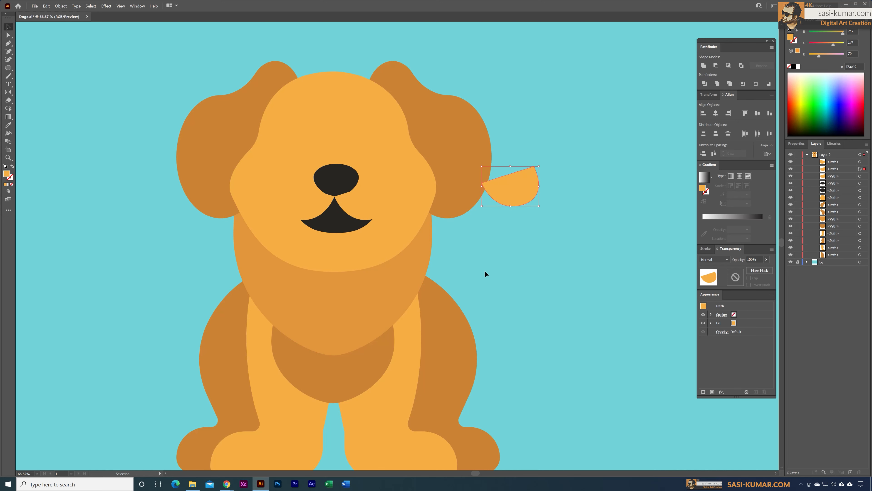
key("i")
left_click(341, 228)
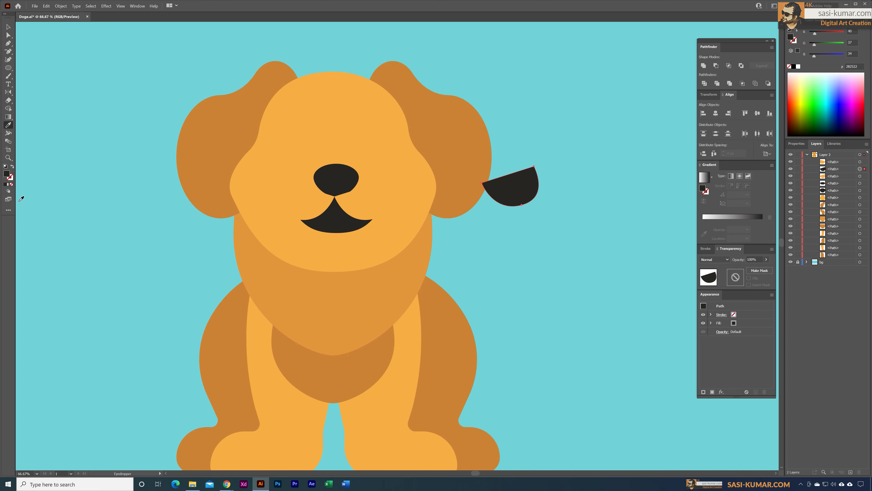
left_click(12, 166)
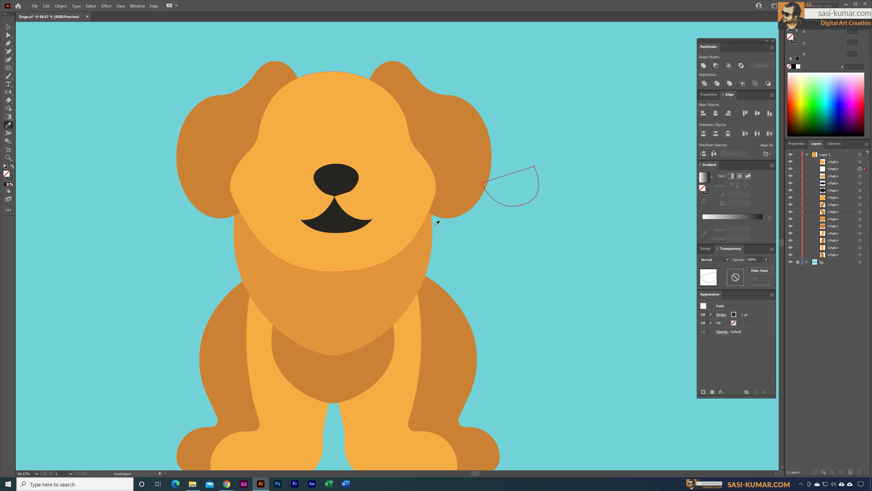
left_click(8, 27)
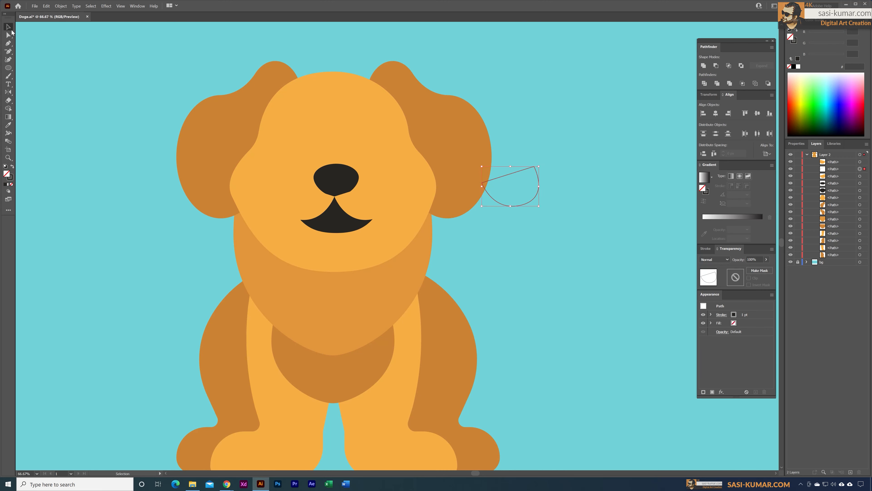
Set the stroke weight of the outlined cheek copy to 8 pt
left_click(520, 120)
left_click(521, 204)
left_click(795, 145)
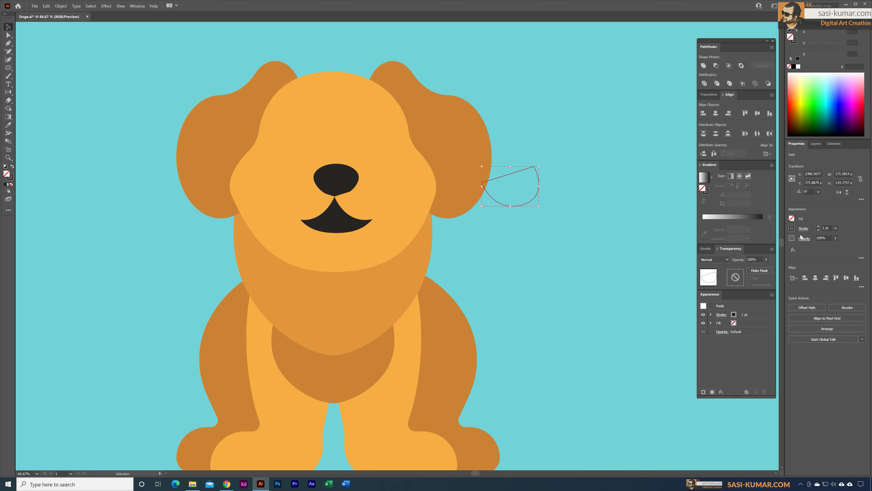
left_click(818, 227)
left_click(819, 226)
left_click(819, 226)
left_click(819, 226)
left_click(819, 227)
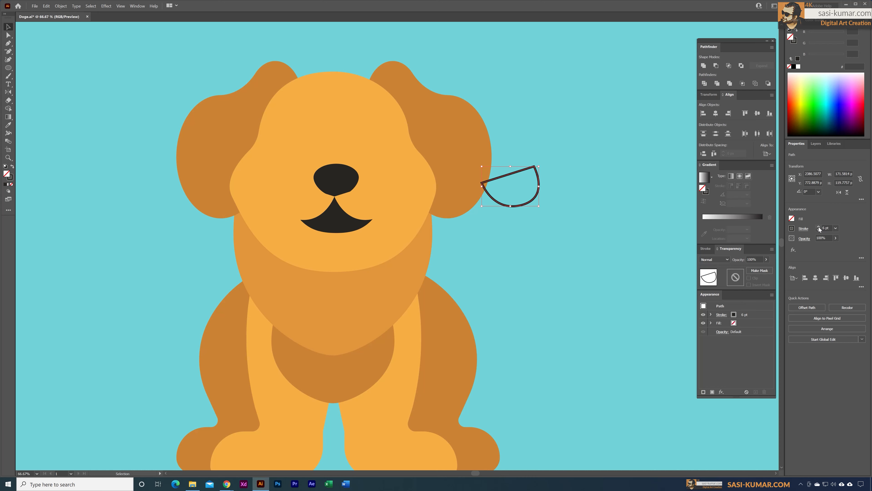
left_click(819, 226)
left_click(819, 227)
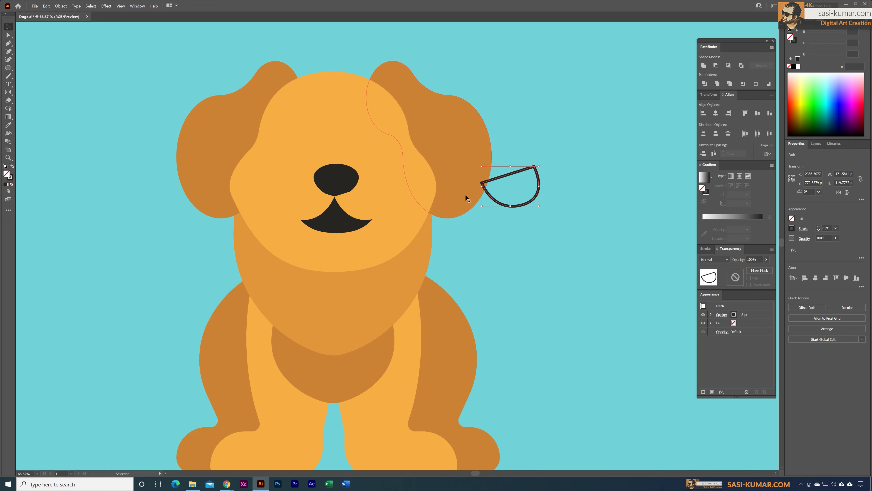
Open the outlined copy by adding an anchor on its straight upper edge and deleting it, leaving only the curved line
left_click(9, 51)
left_click(48, 51)
left_click(508, 174)
key("Delete")
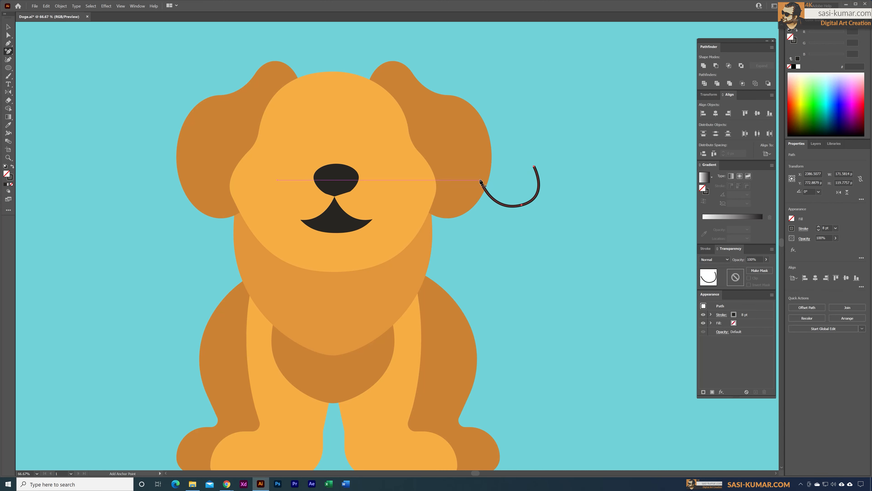
Move the curved line back onto the face so it follows the right cheek's lower edge from beneath the nose
left_click(9, 26)
left_click(515, 211)
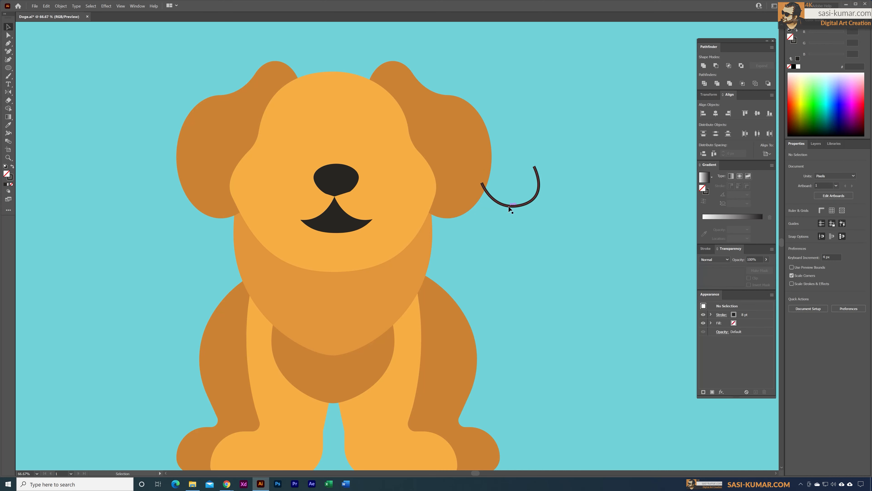
left_click_drag(509, 207, 362, 222)
left_click(623, 263)
Make a vertically reflected copy of the curved line and place it along the left cheek's edge
left_click(394, 203)
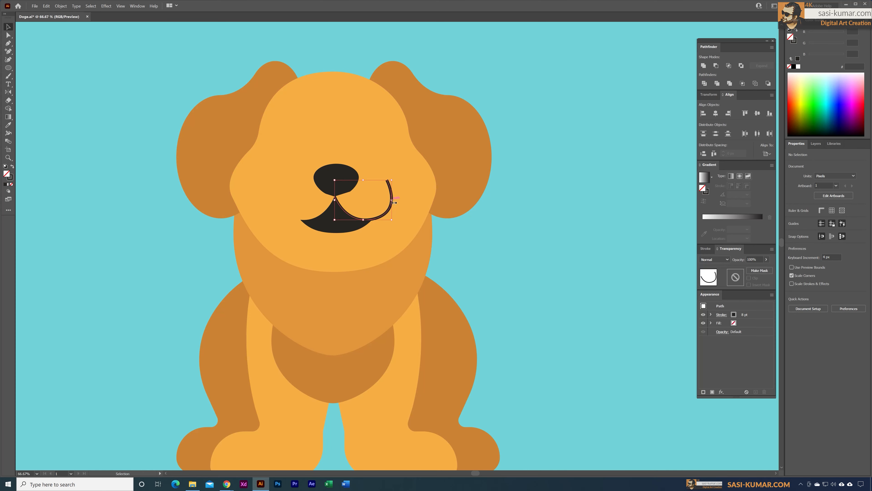
key("o")
key("Return")
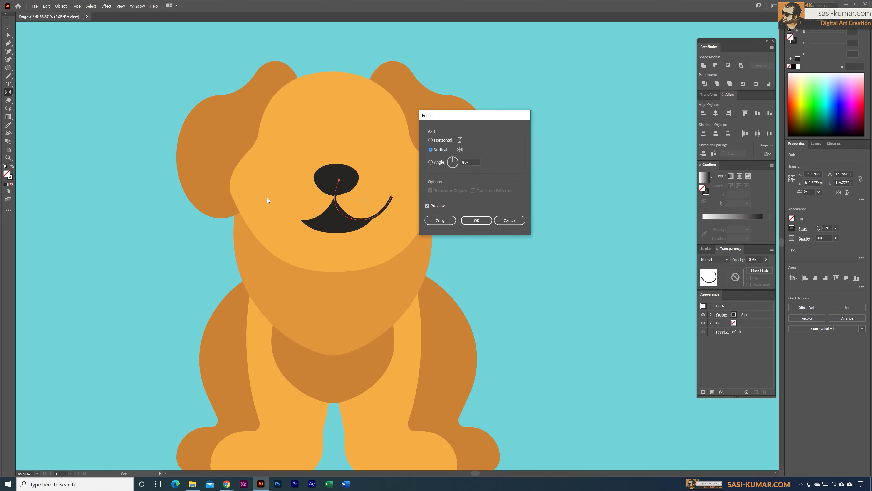
left_click(441, 222)
key("v")
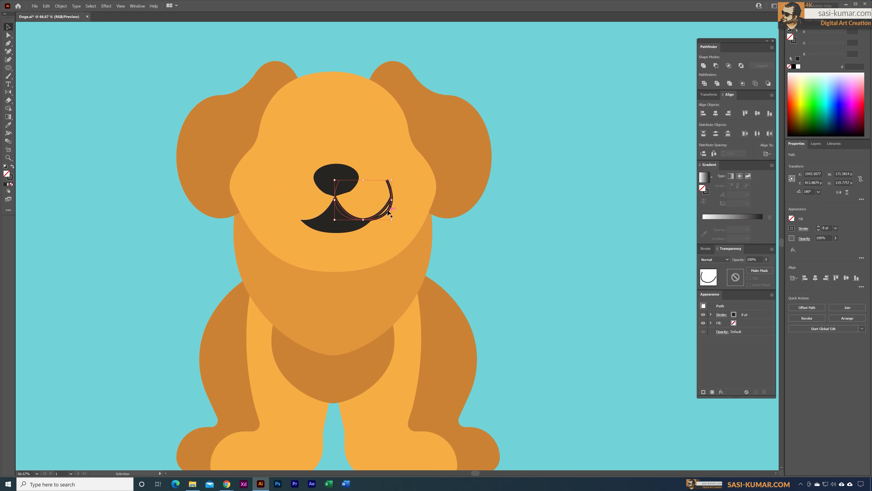
left_click_drag(385, 210, 328, 211)
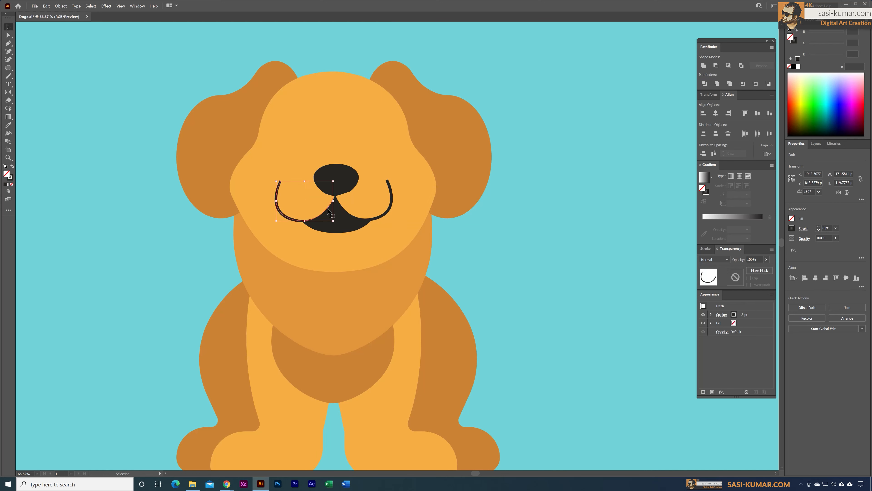
Bring the left muzzle line to the front and nudge it so it meets the mouth's upper edge beneath the nose
right_click(328, 212)
mouse_move(377, 321)
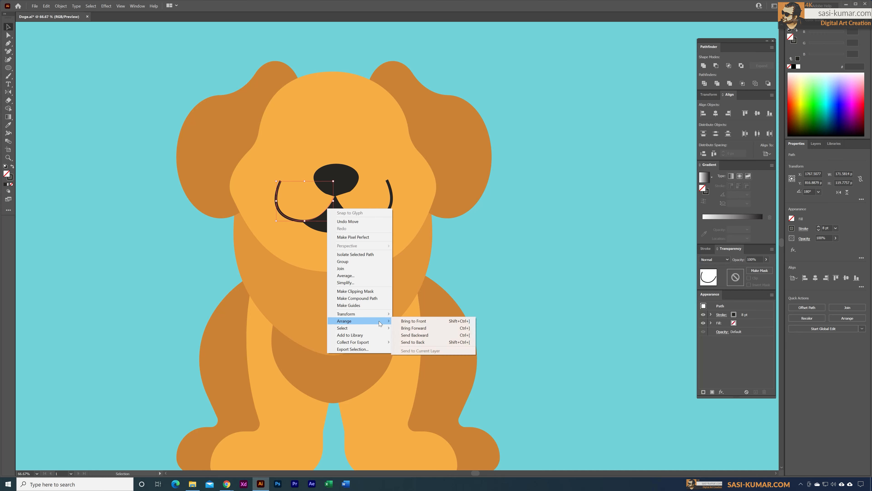
left_click(413, 322)
left_click(547, 289)
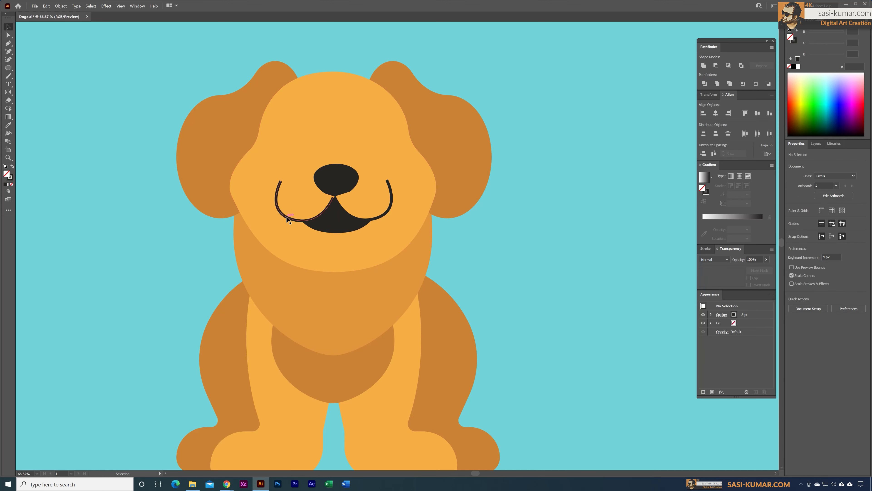
left_click_drag(287, 217, 290, 215)
left_click(563, 268)
Bring the nose to the front, reduce its height to 90 px from the upper edge, and nudge it slightly left and down
left_click(340, 193)
right_click(338, 179)
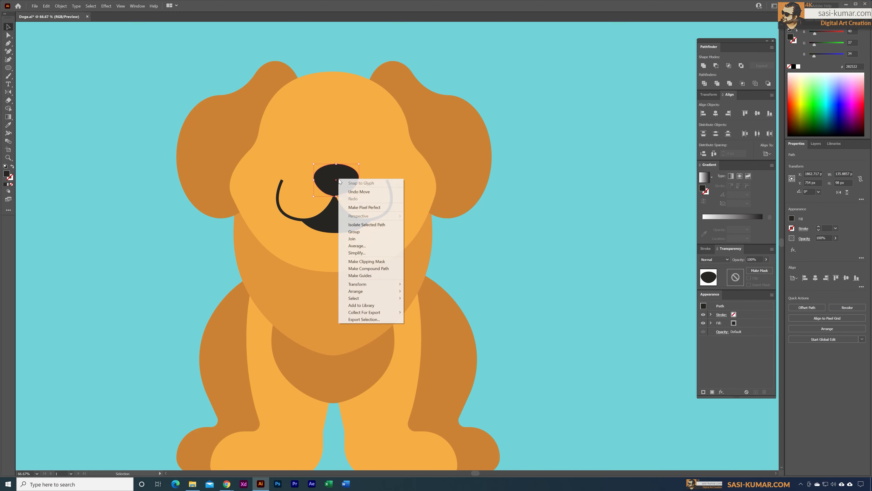
left_click(419, 292)
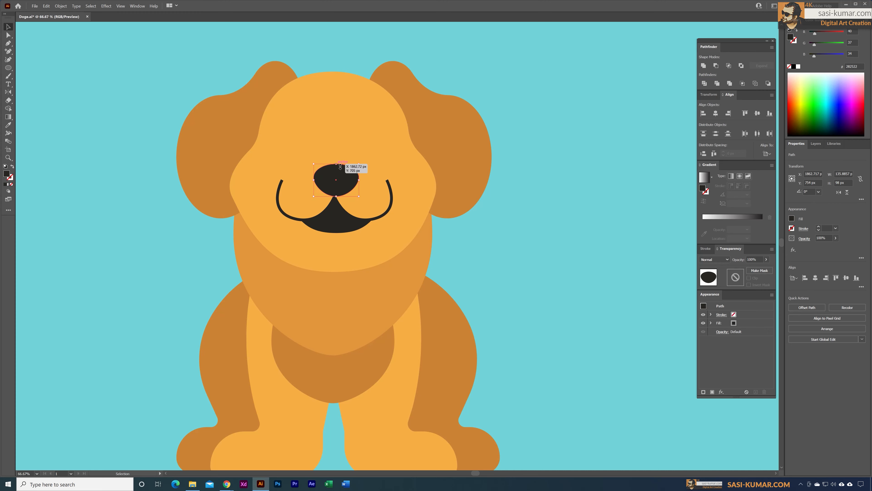
left_click_drag(341, 167, 340, 170)
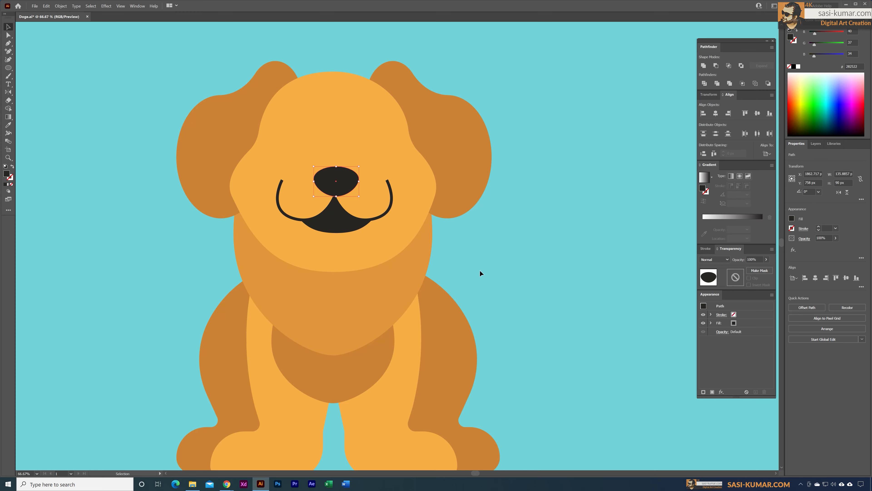
key("Left")
key("Down")
left_click(480, 271)
Lower the bottom middle anchor of the dark mouth shape to open the mouth deeper
left_click(333, 226)
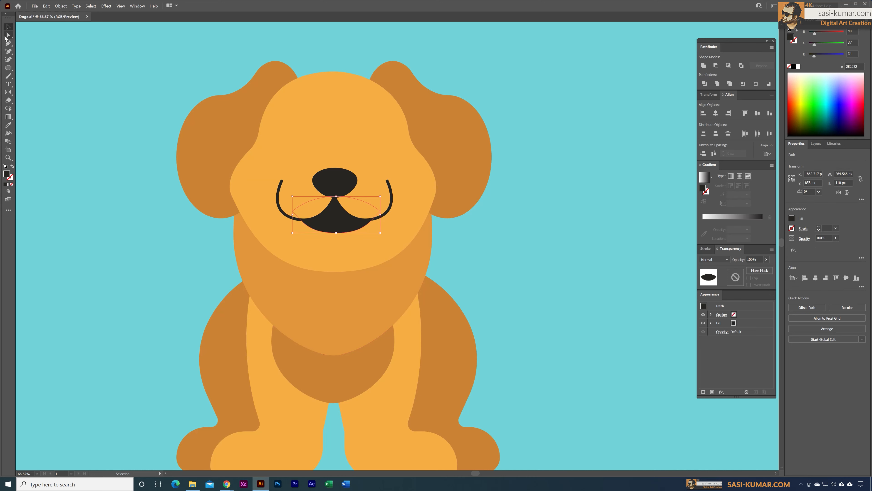
left_click(8, 35)
left_click(336, 233)
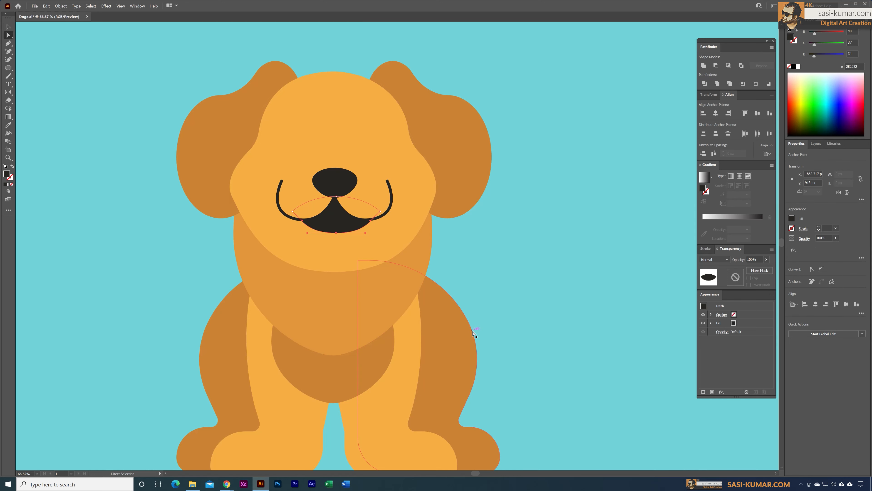
key("Down")
key("Down")
key("Down")
key("Down")
key("Down")
key("Down")
key("Down")
key("Down")
key("ctrl+shift+a")
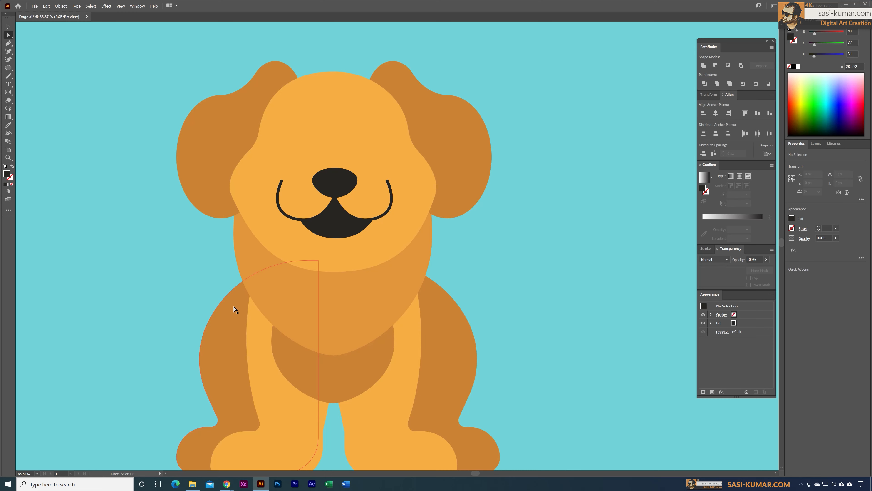
Draw an upright dark ellipse about 56 by 85 px as the left eye, placed above and left of the nose
left_click(8, 68)
left_click_drag(297, 138, 315, 167)
left_click(8, 27)
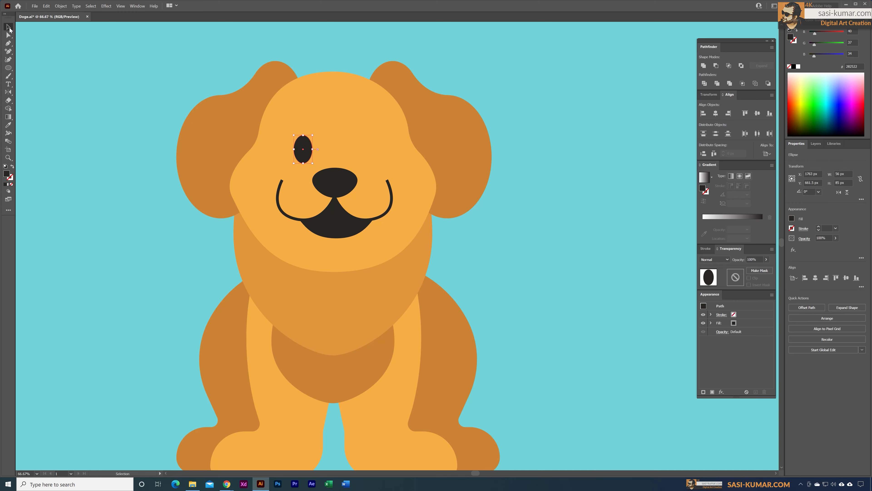
left_click_drag(307, 147, 300, 141)
left_click(101, 239)
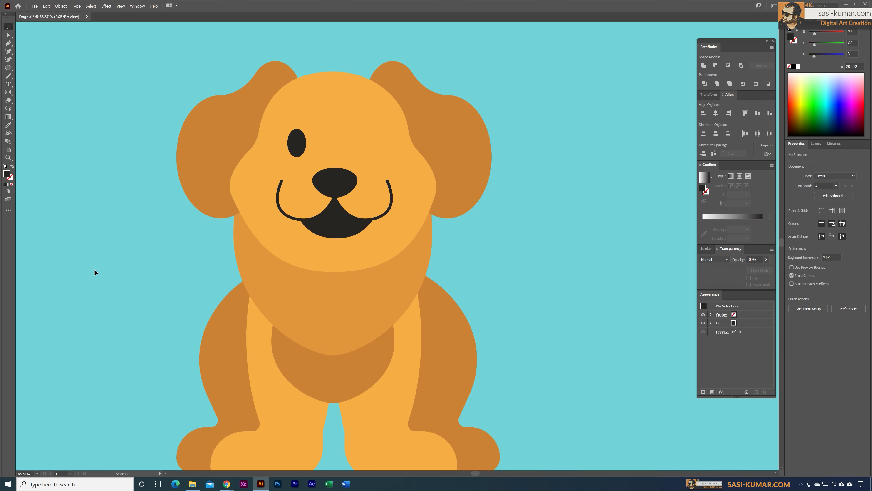
Draw a short upward-arching open path with the Pen tool where the right eye belongs, as the winking eye's upper line
scroll(95, 269, "up", 1)
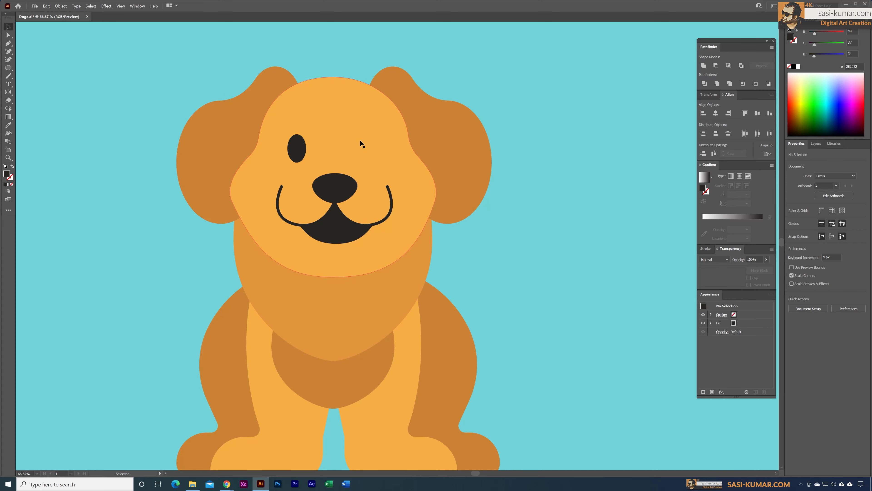
left_click(8, 43)
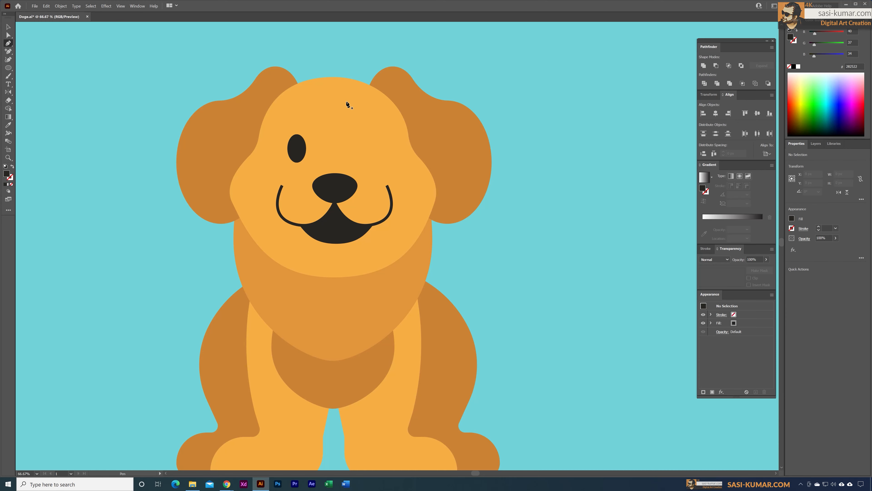
left_click(363, 144)
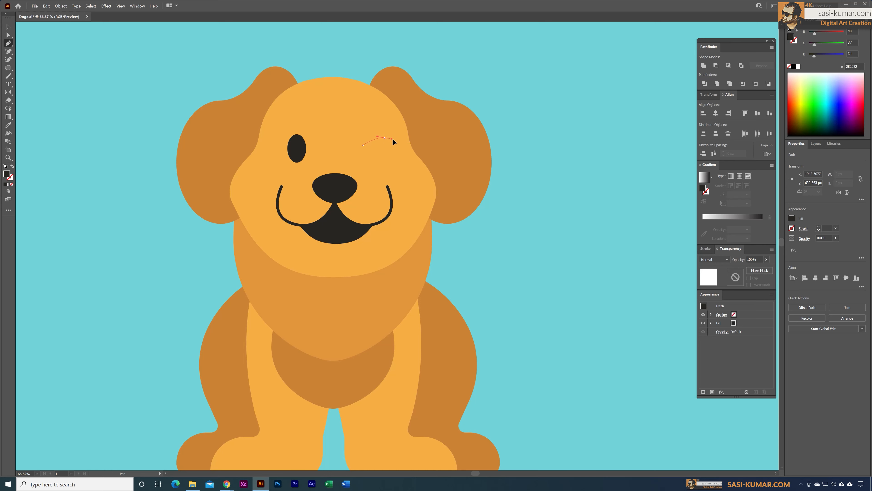
left_click_drag(393, 138, 402, 140)
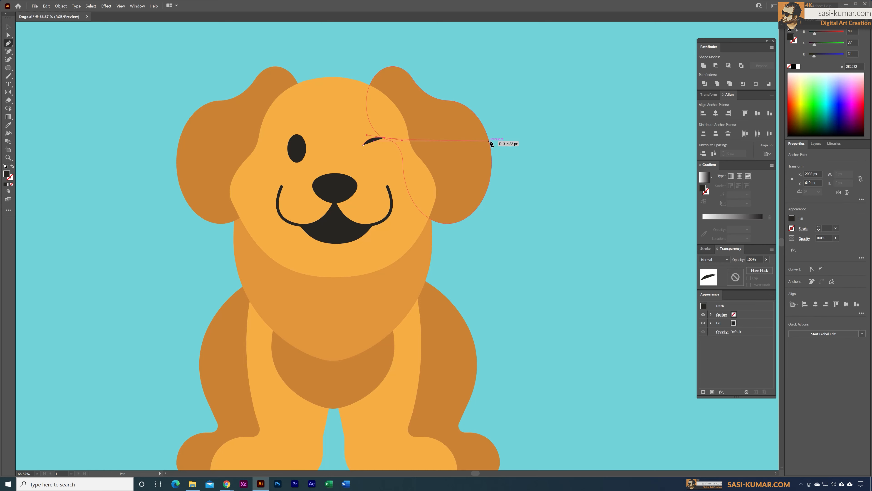
key("Escape")
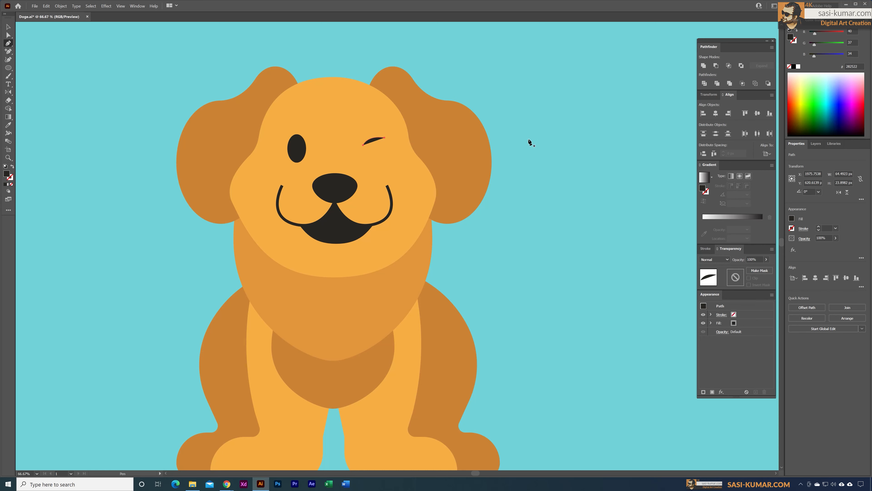
Copy the right muzzle line's 8 pt unfilled stroke style onto the winking-eye path with the Eyedropper
key("ctrl+=")
key("ctrl+=")
left_click_drag(468, 224, 454, 141)
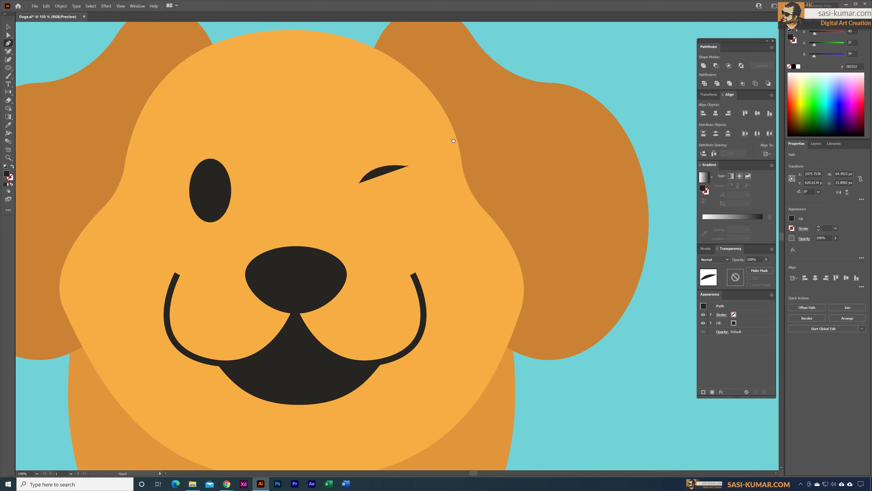
key("i")
left_click(419, 283)
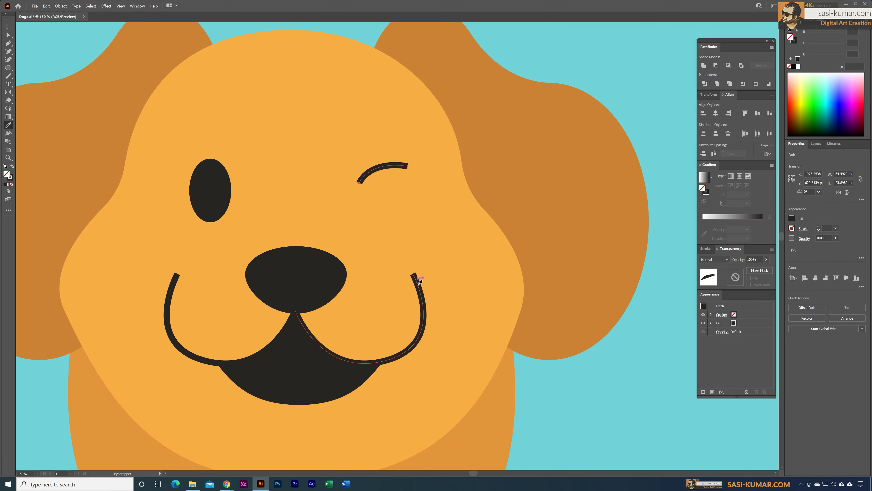
Raise the outer end anchor of the winking-eye line to Y 602 px
left_click(9, 36)
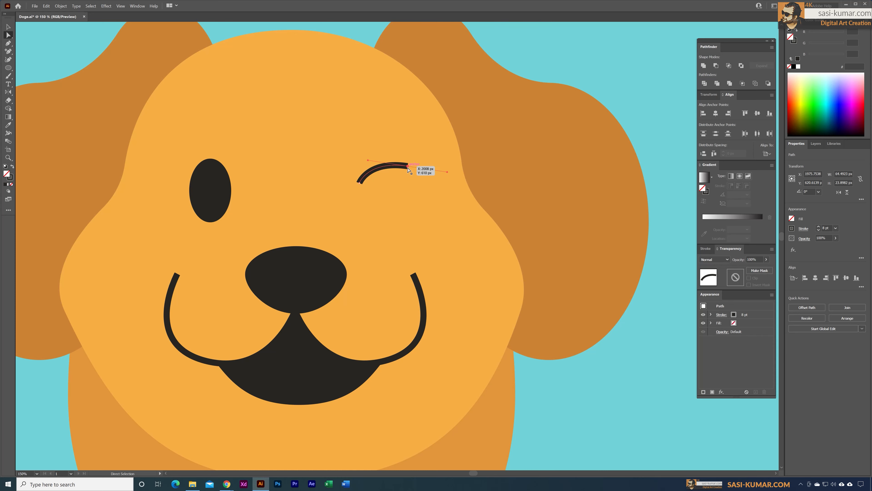
left_click_drag(408, 167, 408, 165)
key("Up")
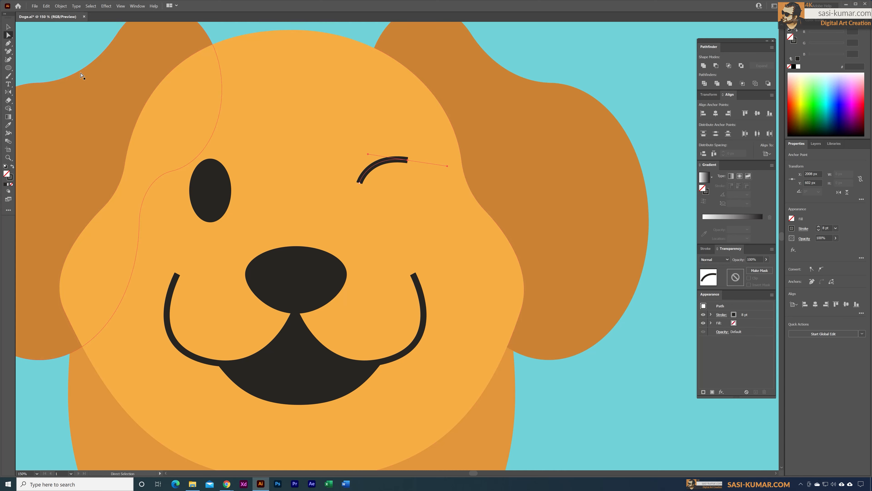
left_click(8, 26)
left_click(389, 38)
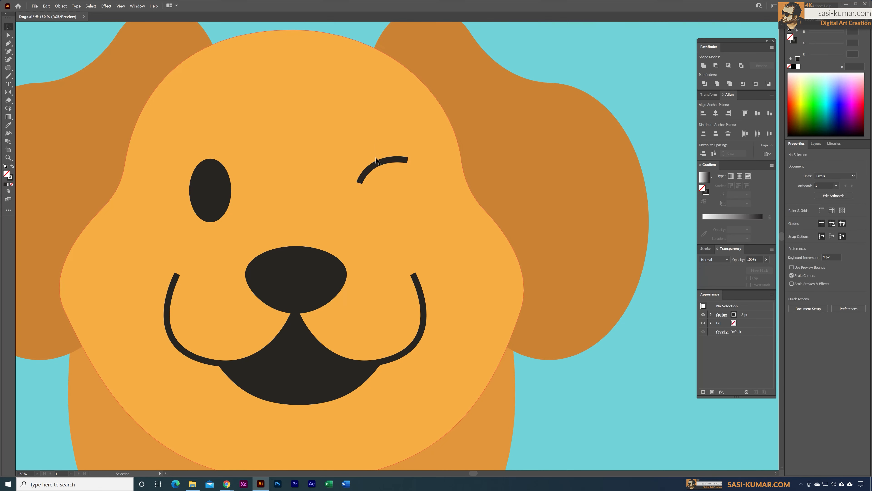
Duplicate the winking-eye line and rotate the copy to slope downward below it, with both lines meeting at the inner end
left_click(385, 165)
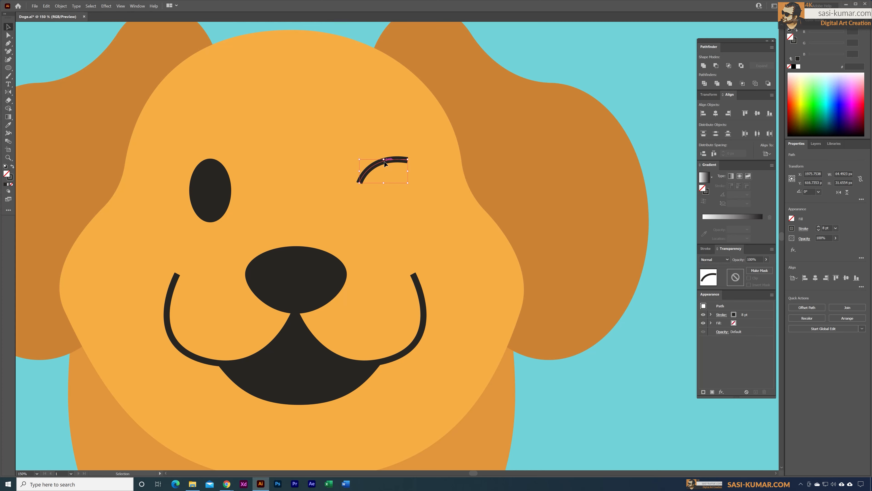
mouse_move(385, 164)
left_mouse_down("alt")
mouse_move(390, 176)
mouse_move(417, 171)
mouse_move(419, 187)
mouse_move(383, 179)
left_mouse_up("alt")
left_click(614, 75)
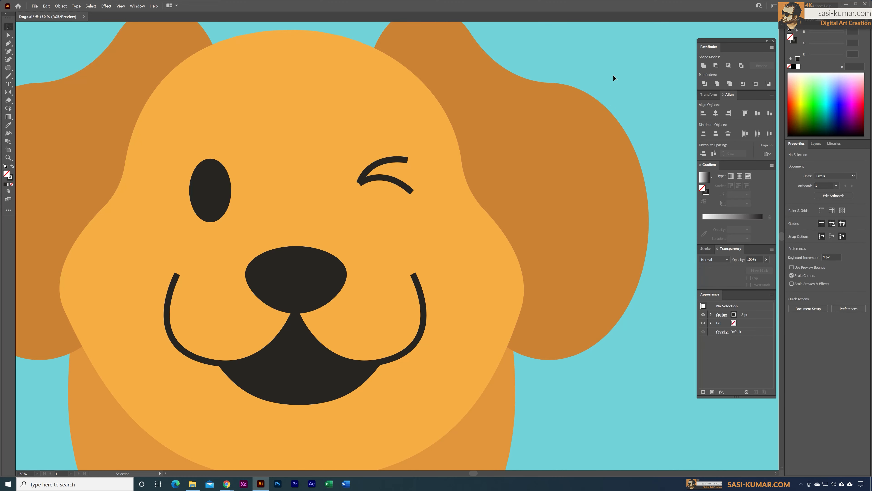
Give both winking-eye lines round stroke caps
key("ctrl+plus")
key("ctrl+plus")
left_click_drag(539, 118, 537, 154)
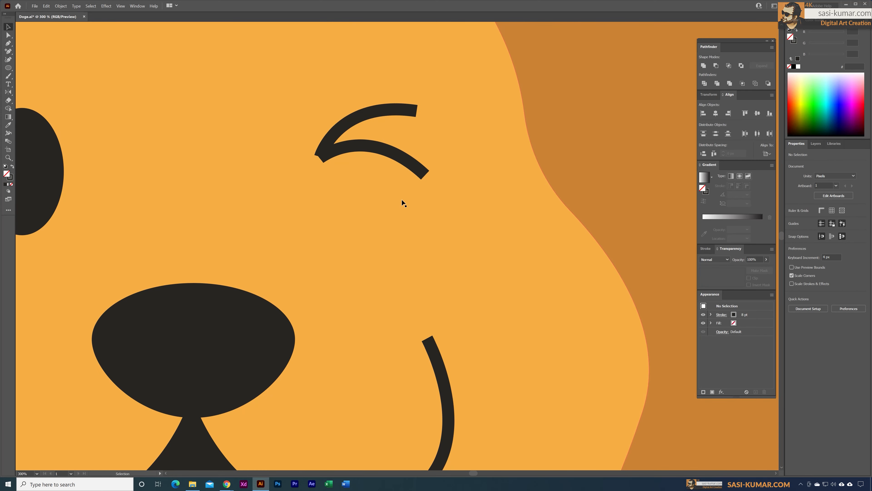
left_click(390, 115)
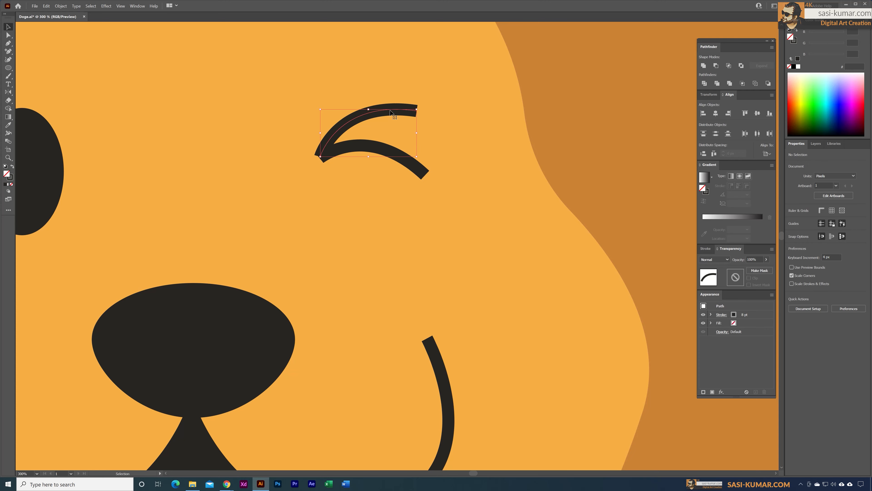
left_click(413, 170, "shift")
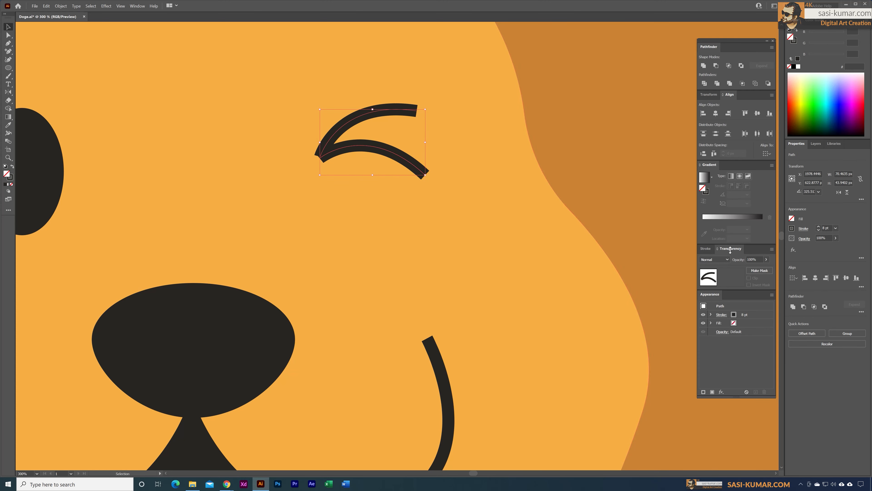
left_click(806, 230)
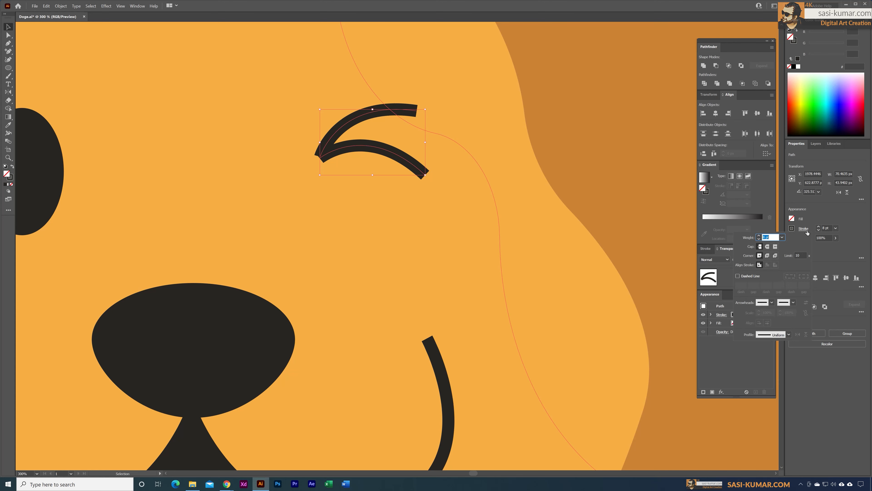
left_click(768, 246)
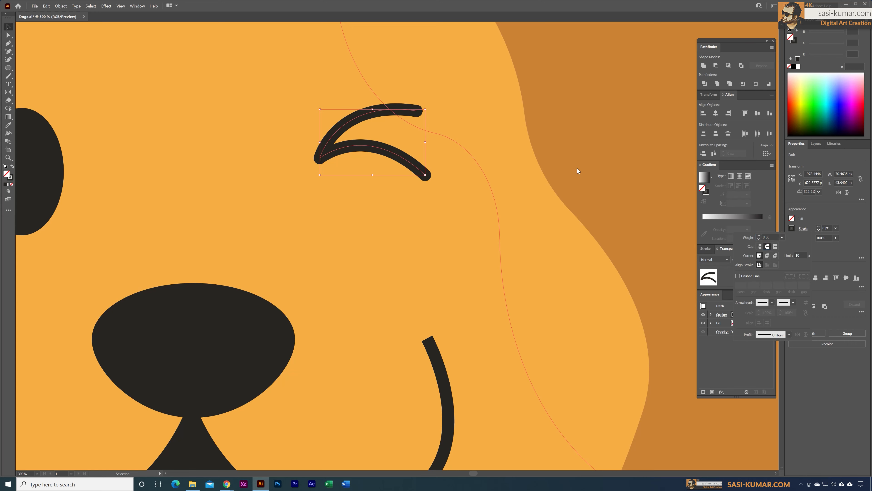
key("Escape")
left_click(488, 201)
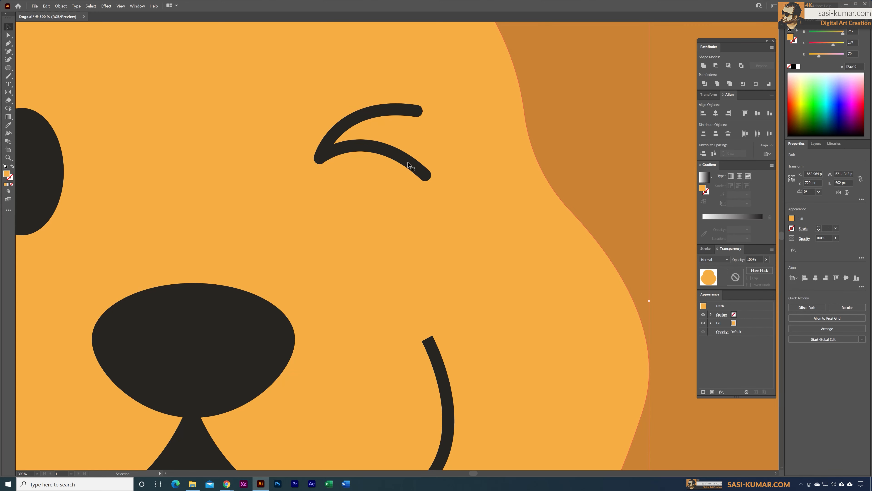
Nudge the lower winking-eye line down slightly and shift both lines closer to the nose, level with the left eye
left_click_drag(408, 164, 407, 165)
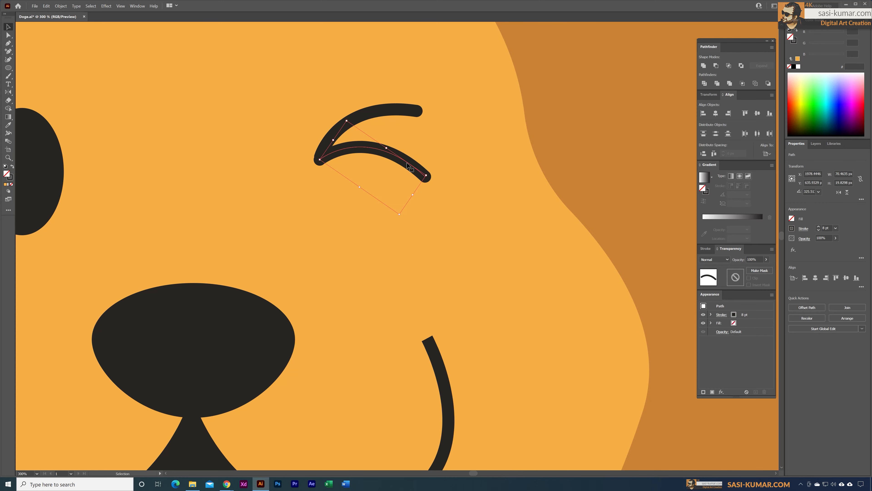
key("ctrl+0")
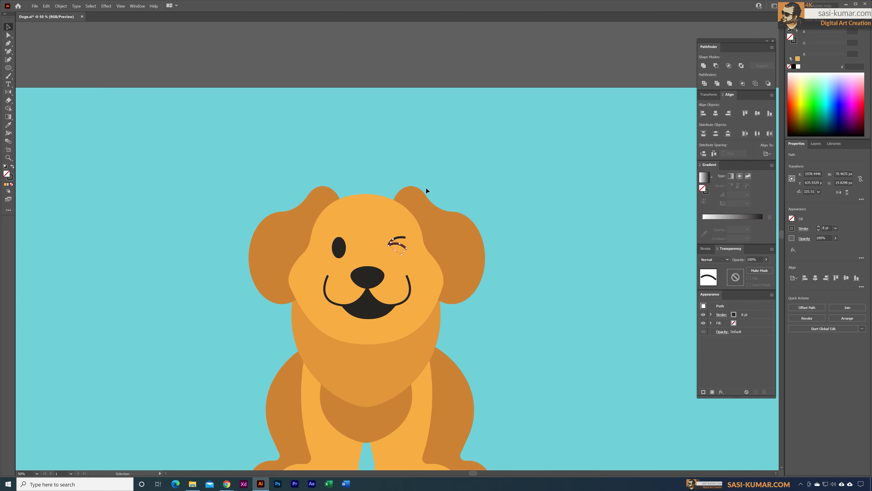
left_click(413, 227, "shift")
left_click(406, 242)
key("ctrl+1")
left_click_drag(395, 254, 414, 269)
left_click_drag(417, 245, 413, 240)
left_click(503, 97)
Move the head, ears, facial features and neck fur down together to about Y 883 px, closer to the body
key("ctrl+minus")
key("ctrl+minus")
key("ctrl+minus")
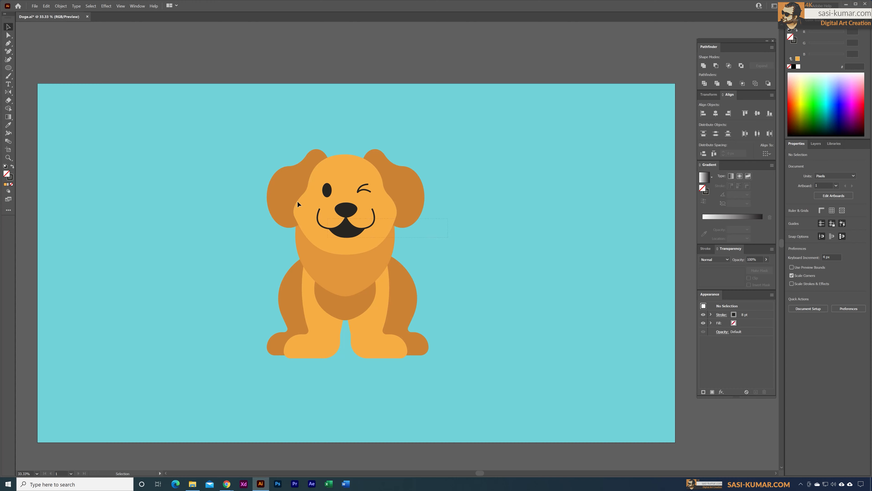
left_click_drag(241, 143, 241, 143)
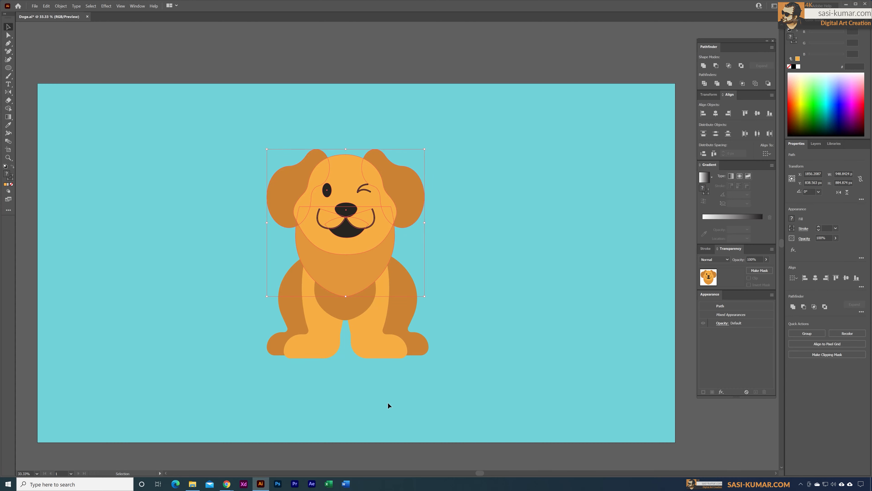
key("Down")
key("Down")
key("Down")
key("Down")
key("Down")
key("Down")
key("Down")
key("Down")
key("Down")
key("Down")
key("Down")
key("Down")
key("Down")
key("Down")
key("Down")
key("Down")
key("Down")
key("Down")
key("Down")
key("Down")
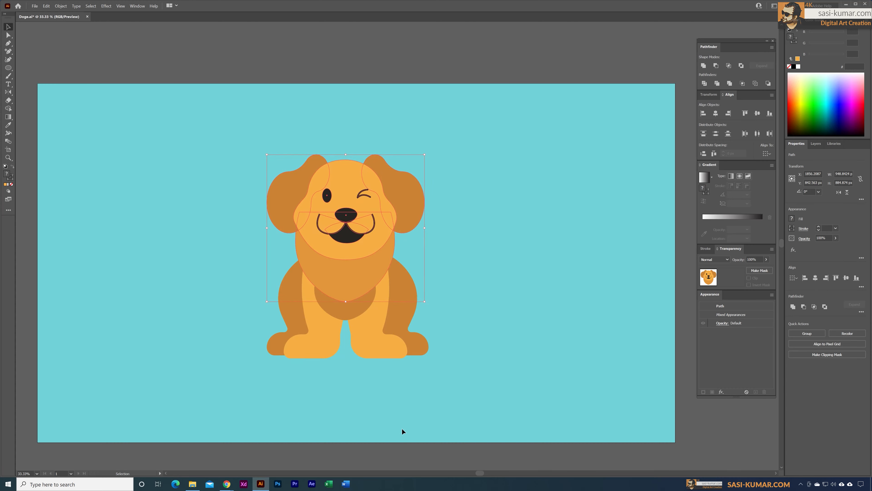
key("Down")
key("Down")
key("Down")
key("Down")
key("Down")
key("Down")
key("Down")
key("Down")
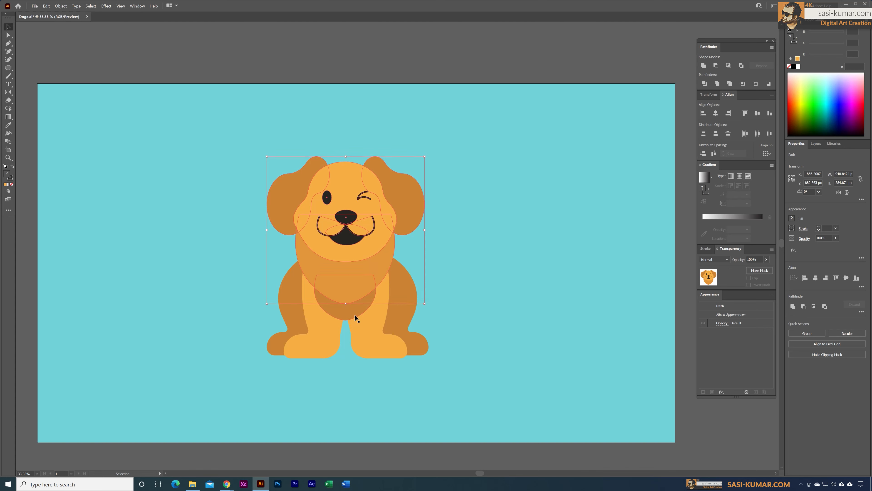
Add the darker chest shape to the selection and move it with the head group down to about Y 953 px
left_click(354, 315, "shift")
key("shift+Down")
key("shift+Down")
key("shift+Down")
key("shift+Down")
key("shift+Down")
key("shift+Down")
key("shift+Down")
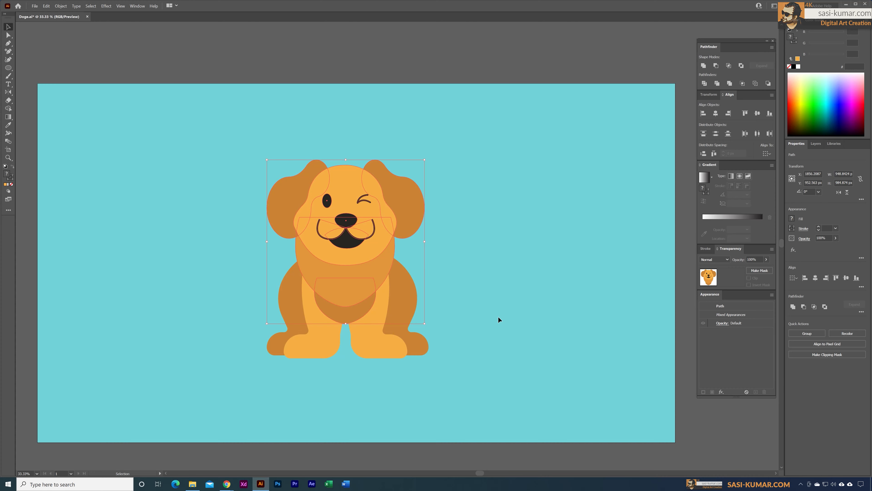
Draw an unfilled ellipse about 201 by 154 px overlapping the lower edge of the open mouth
left_click(490, 291)
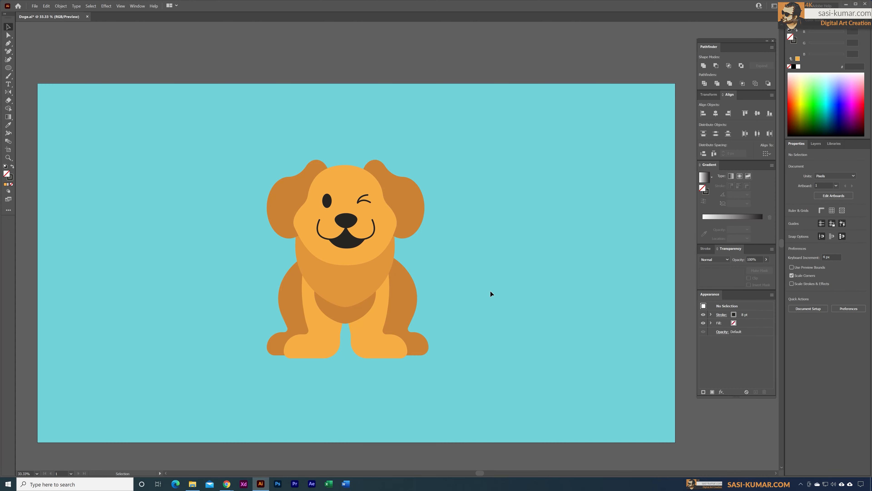
key("ctrl+equal")
key("ctrl+equal")
left_click_drag(457, 257, 533, 267)
key("ctrl+equal")
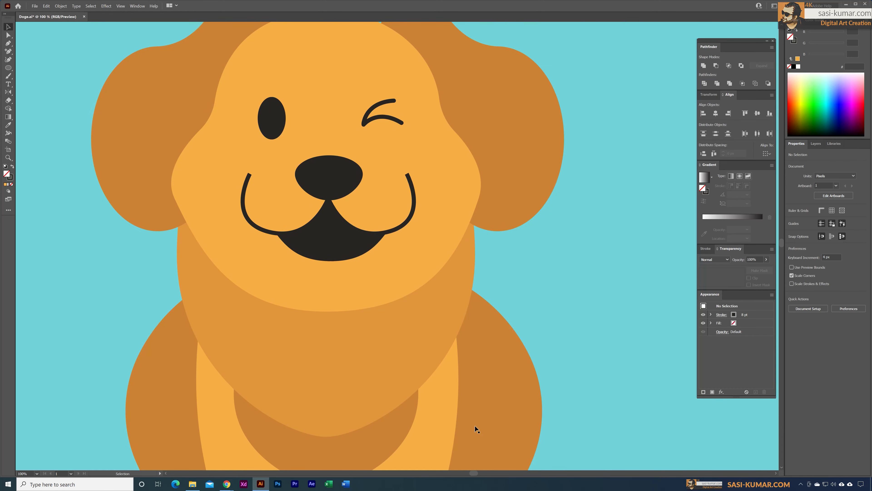
left_click(8, 68)
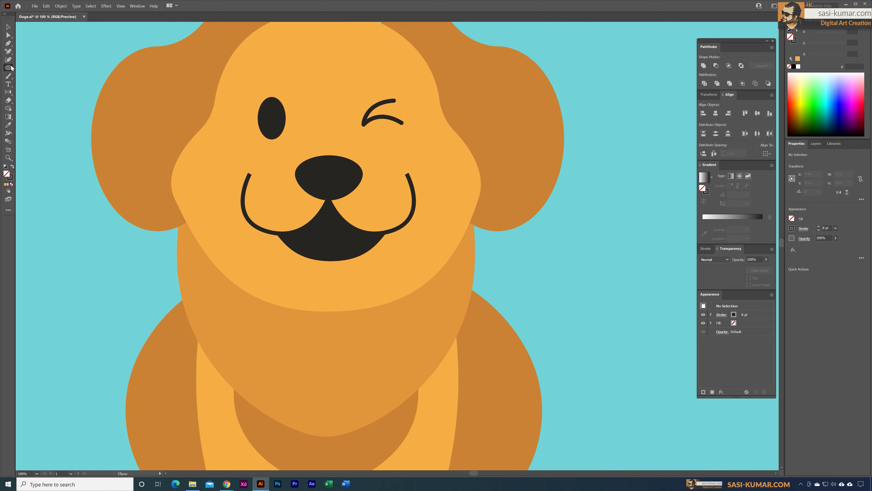
left_click_drag(294, 237, 394, 314)
left_click(8, 26)
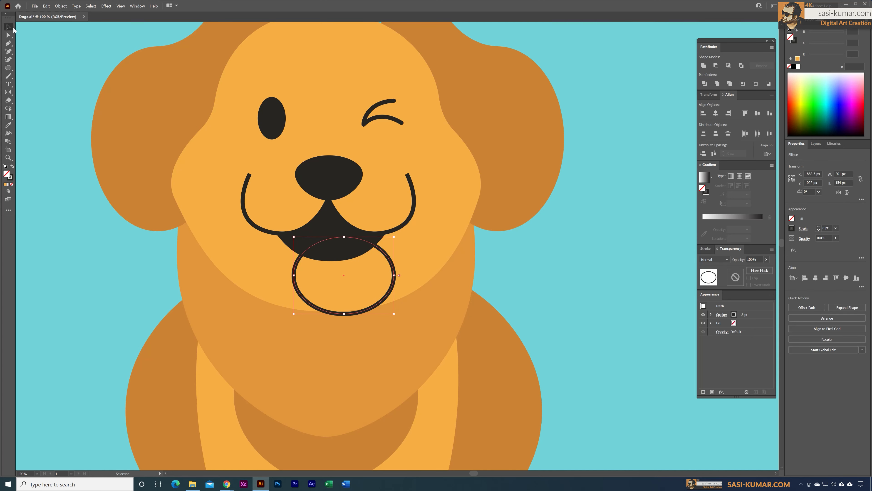
Place a copy of the ellipse and the dark mouth shape on the empty background beside the dog, and delete the original ellipse
mouse_move(380, 251)
left_mouse_down()
mouse_move(372, 245)
mouse_move(621, 283)
left_mouse_up()
left_click(345, 258, "shift")
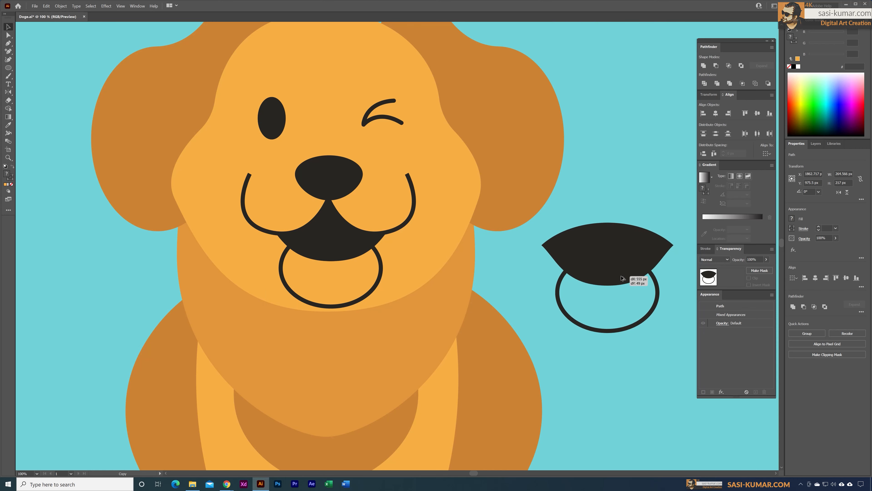
left_click(381, 273)
key("Delete")
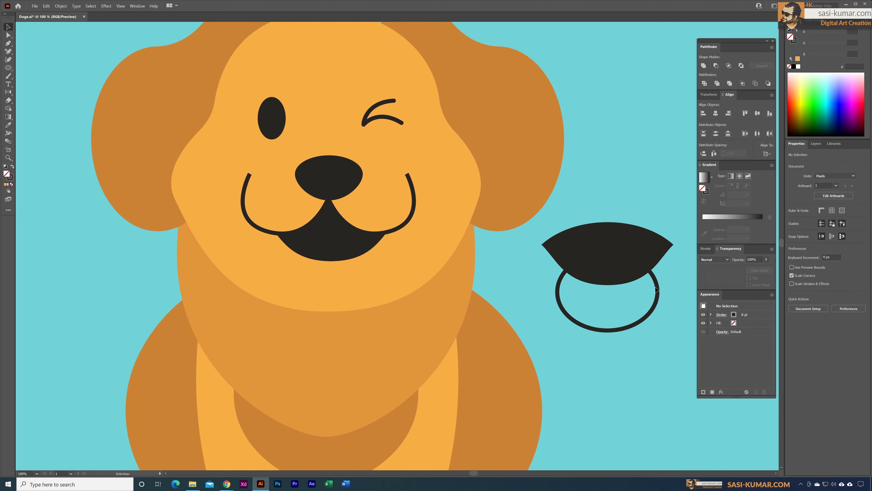
Swap the fill and stroke of the copied ellipse so it has a dark fill and no stroke
left_click(638, 263)
left_click(656, 301, "shift")
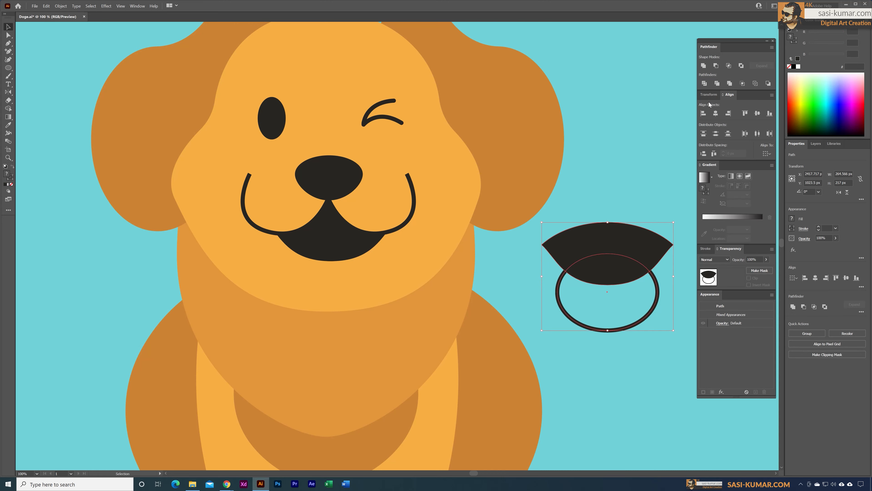
left_click(652, 200)
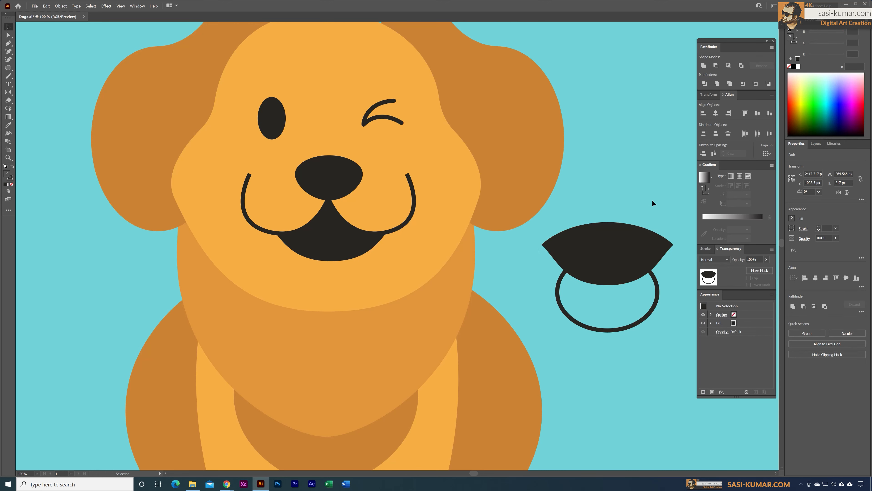
left_click(656, 281)
left_click(12, 166)
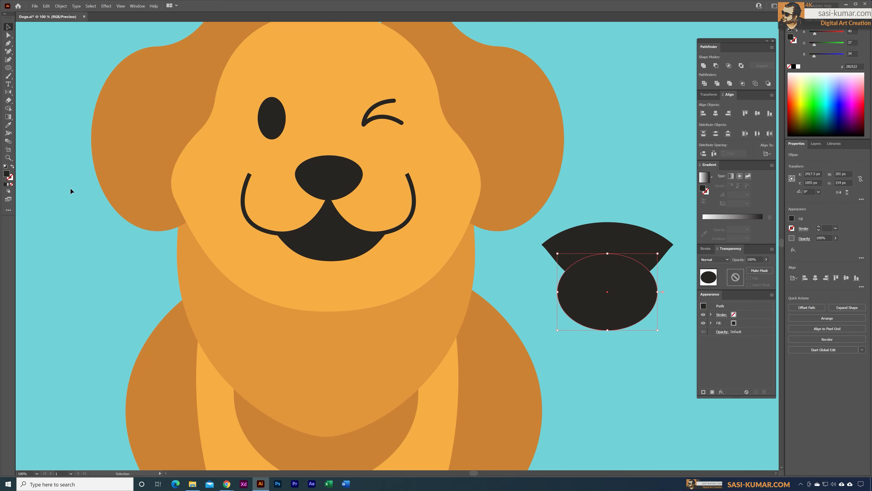
Centre the copied ellipse and mouth shape horizontally on each other and intersect them, keeping only their overlap
left_click(610, 273, "shift")
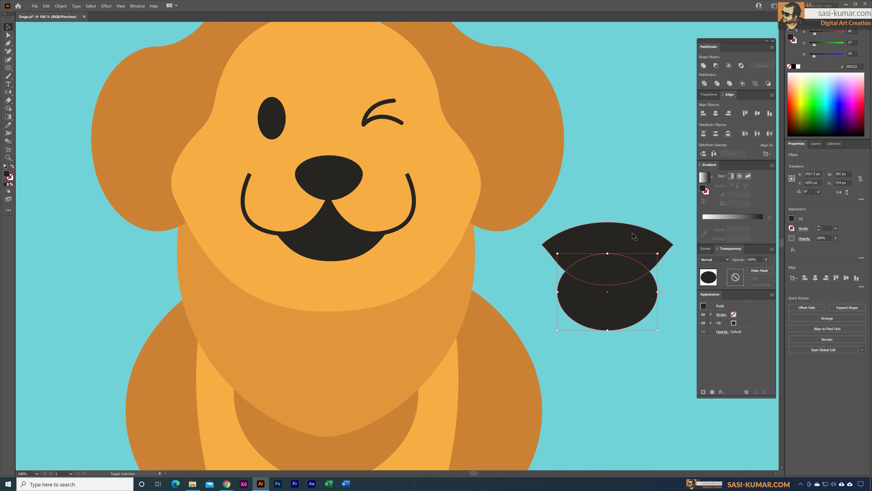
left_click(716, 114)
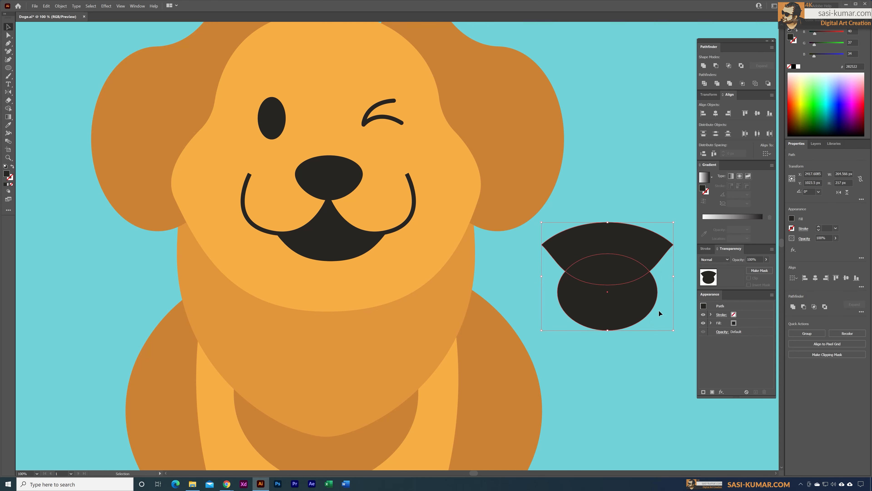
left_click(729, 66)
left_click(624, 310)
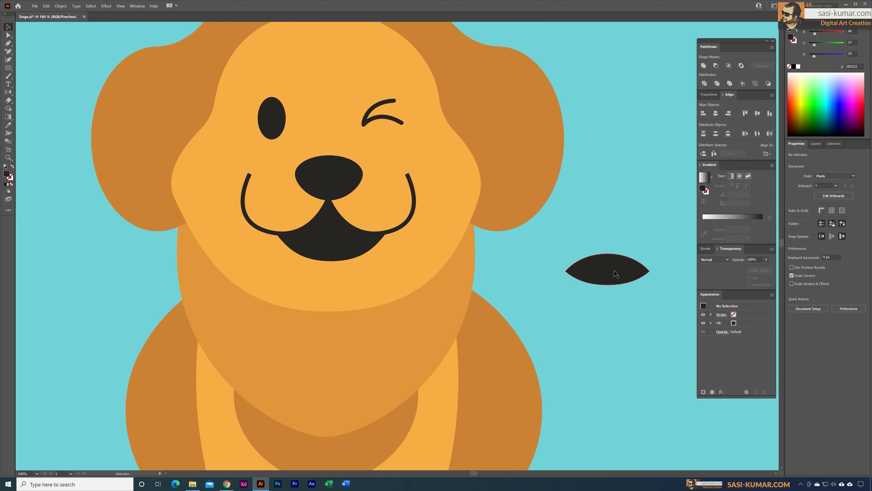
Move the intersected shape into the dog's mouth as a tongue and fill it with crimson #C9285A
left_click_drag(615, 273, 338, 246)
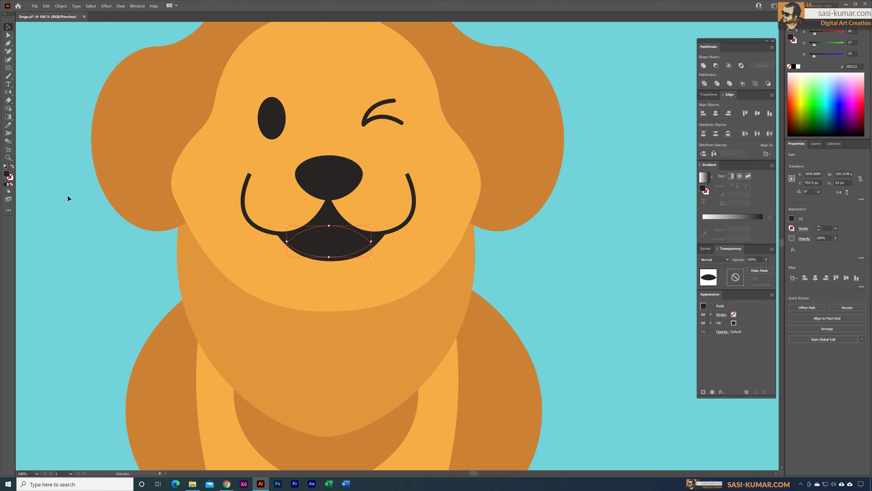
double_click(7, 173)
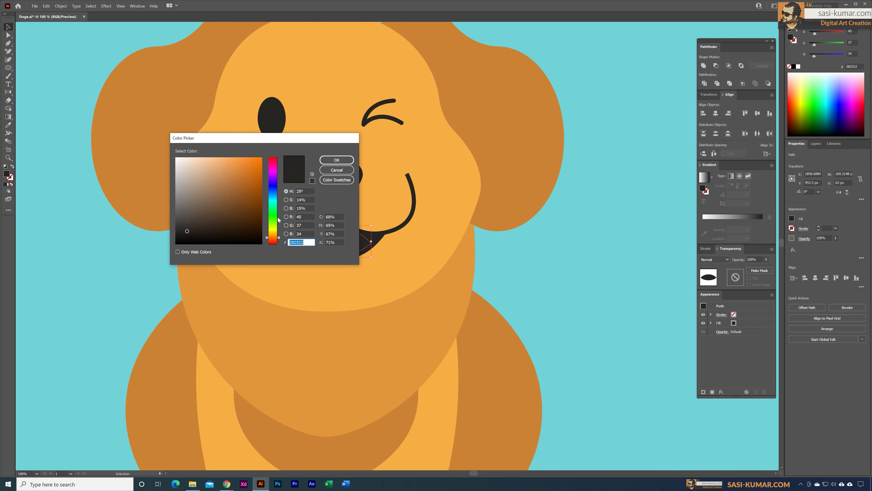
left_click_drag(275, 173, 275, 162)
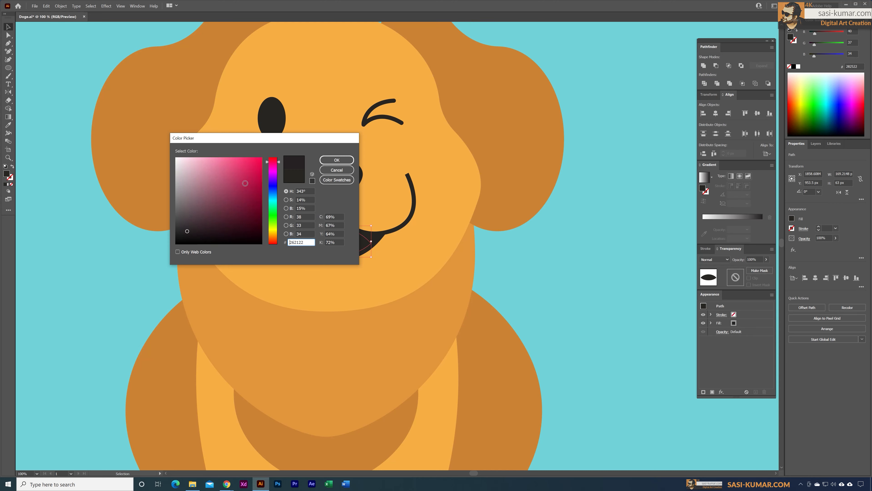
left_click(245, 176)
left_click(337, 160)
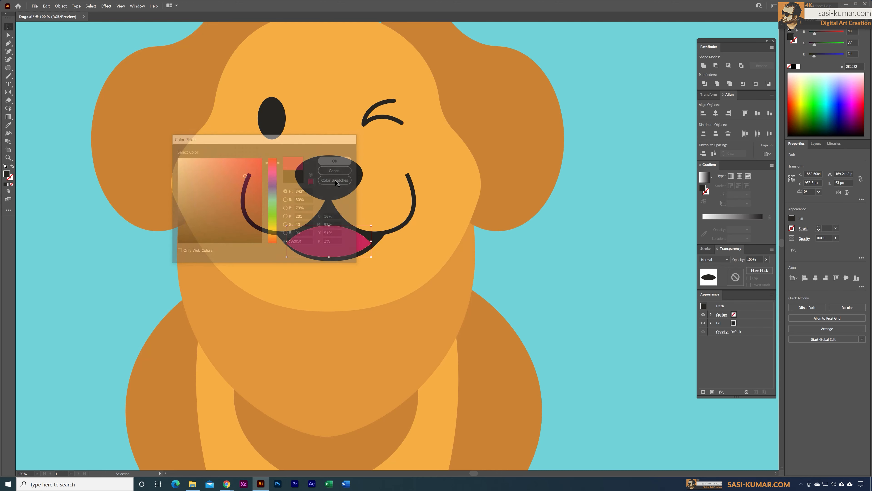
left_click(563, 272)
Scale the tongue down to about 159 by 59 px and nudge it slightly right to centre it in the mouth
left_click(331, 242)
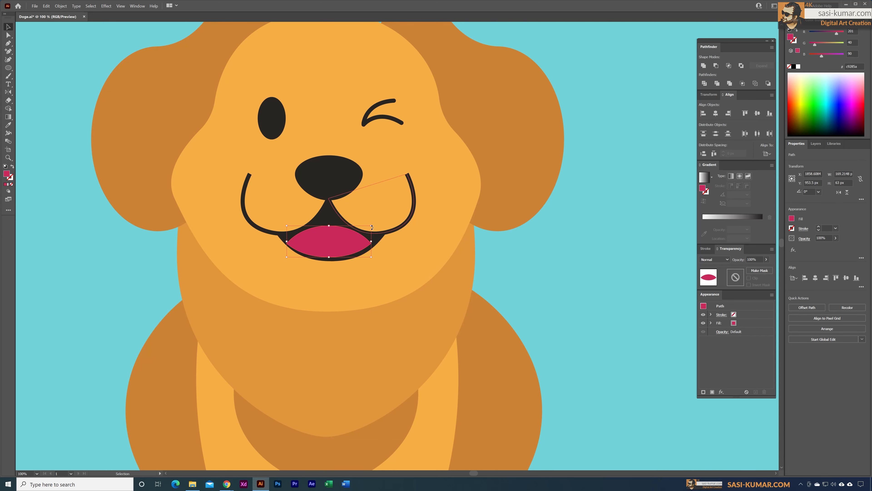
left_click_drag(374, 229, 372, 230)
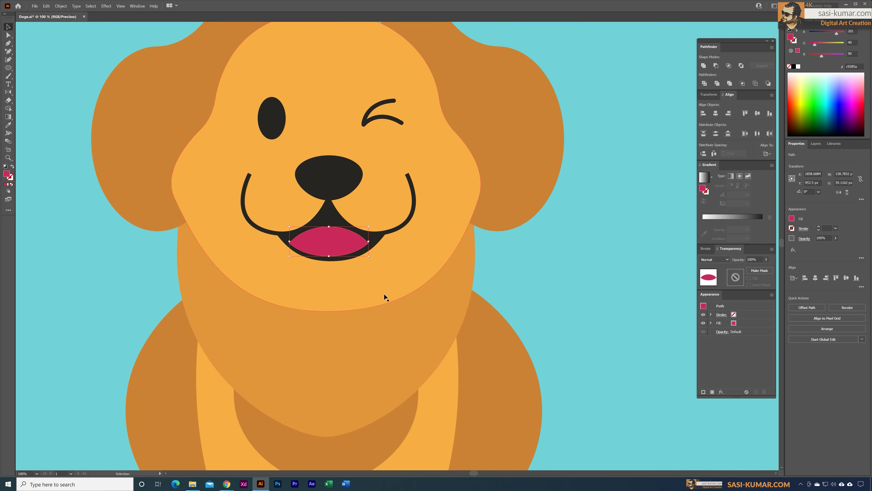
key("Right")
key("Right")
key("Right")
key("Right")
left_click(567, 290)
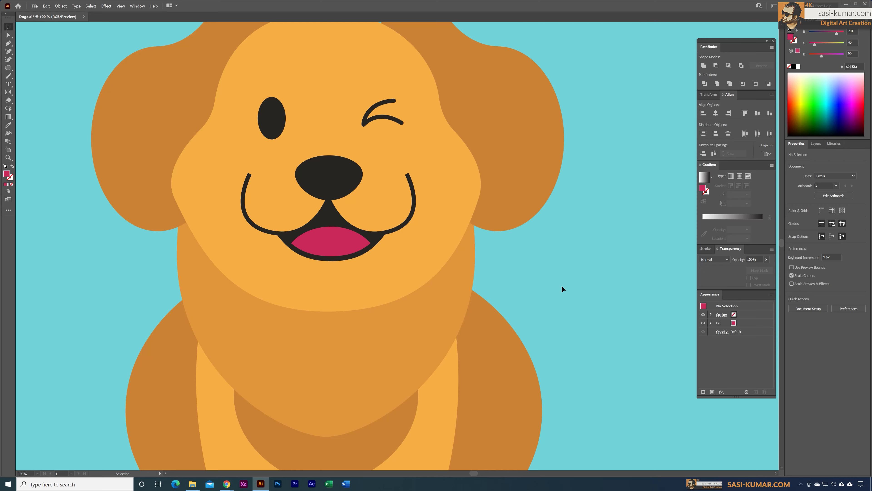
Draw a flat ellipse about 82 by 16 px in the upper part of the nose and lower its bottom anchor point slightly
left_click(9, 67)
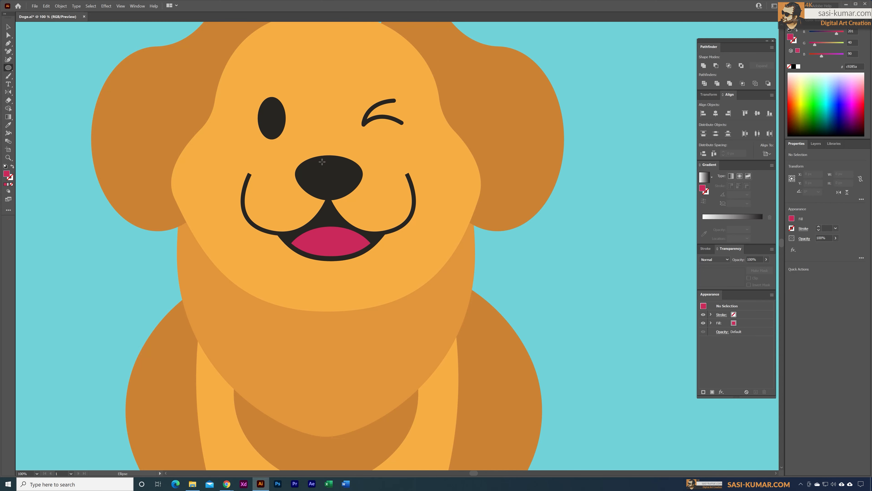
left_click_drag(316, 165, 354, 174)
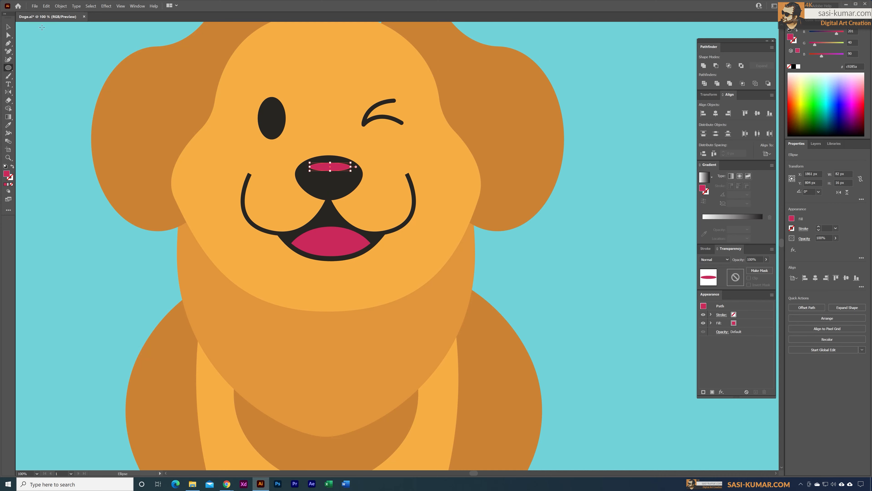
left_click(8, 35)
key("Down")
key("Down")
key("Down")
key("Down")
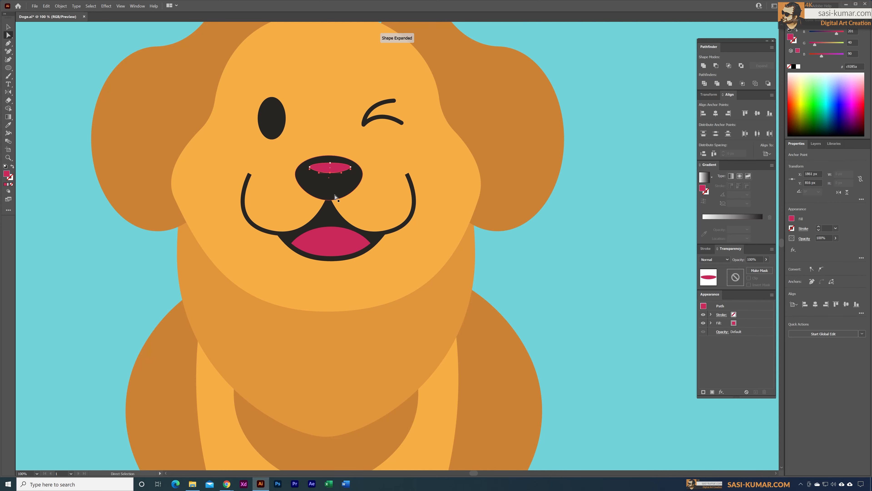
left_click(9, 26)
left_click(549, 220)
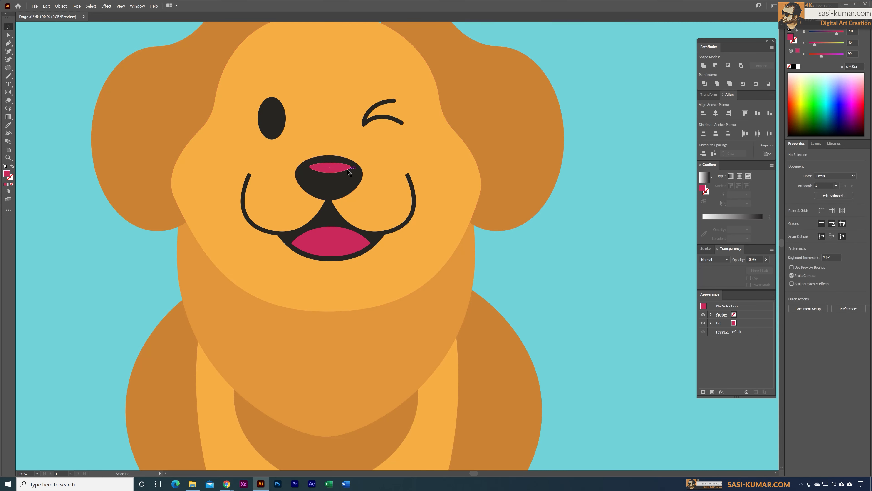
Shift the nose highlight slightly left to centre it on the nose and fill it with white #FFFFFF
left_click_drag(346, 169, 345, 168)
left_click(567, 283)
left_click(341, 169)
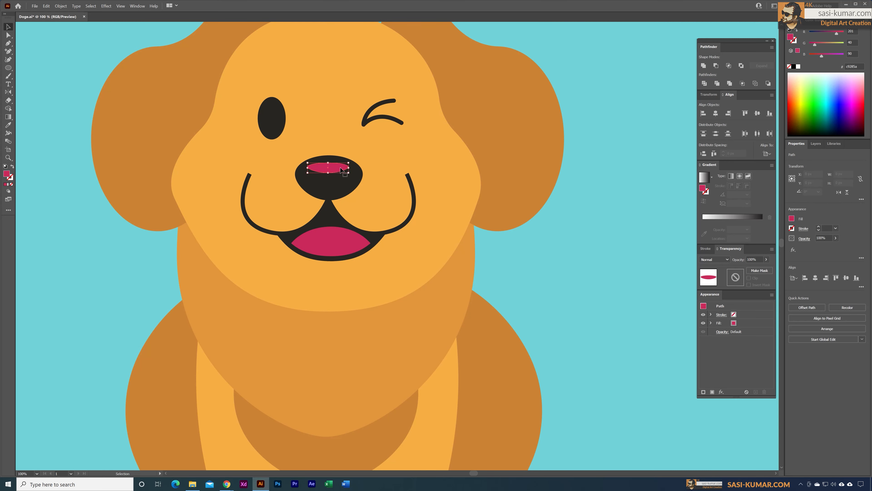
double_click(6, 173)
type("ffffff")
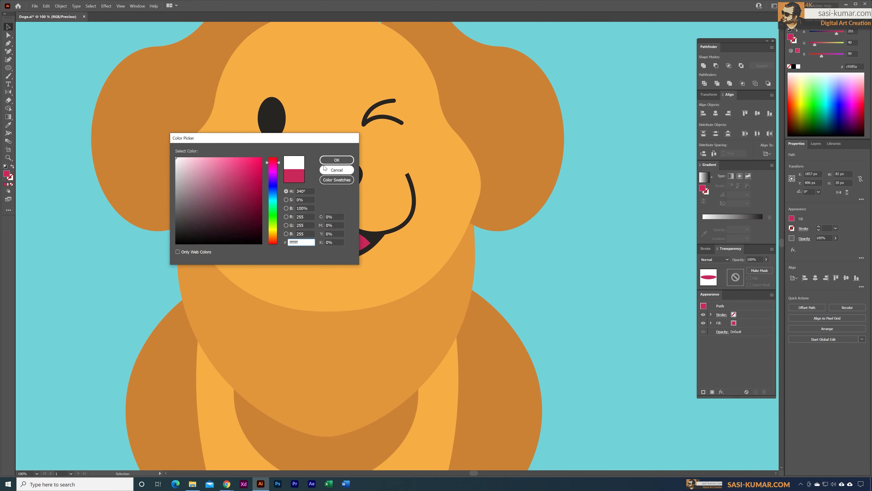
left_click(325, 161)
left_click(578, 280)
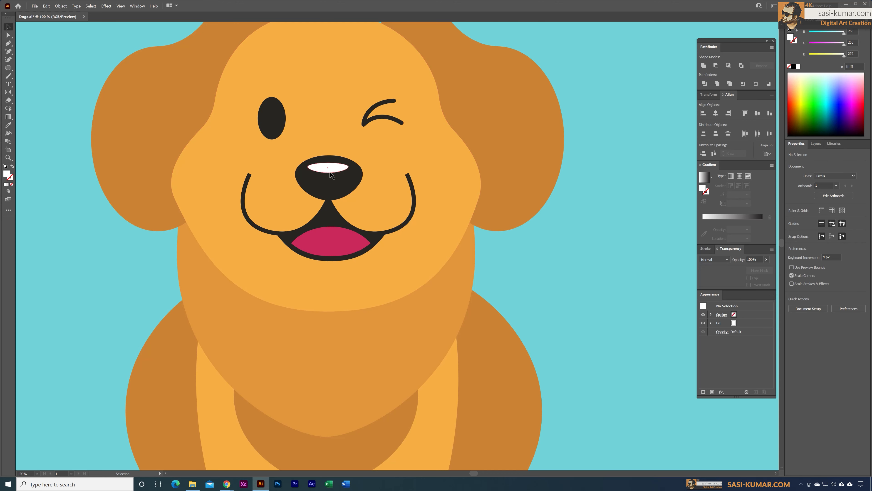
Shrink the white nose highlight to about 76 by 13 px and move it closer to the nose's upper edge
left_click(346, 167)
mouse_move(350, 166)
left_mouse_down()
mouse_move(330, 172)
mouse_move(339, 167)
left_mouse_up()
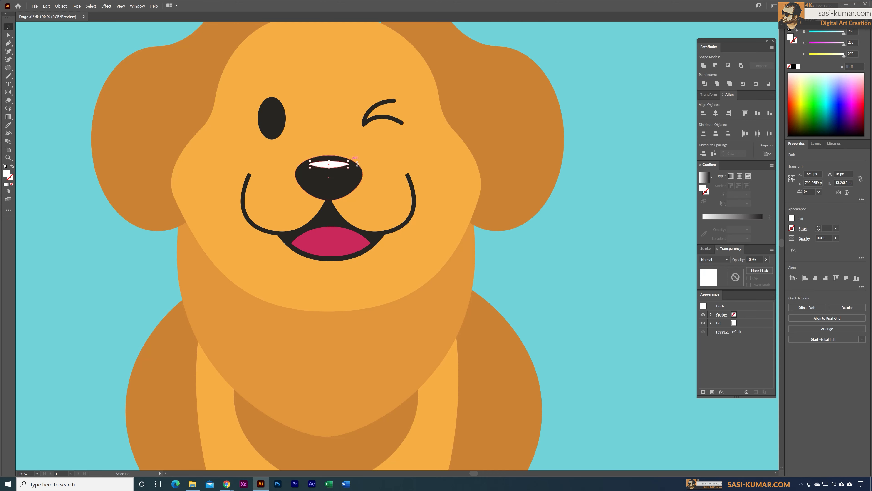
left_click(633, 273)
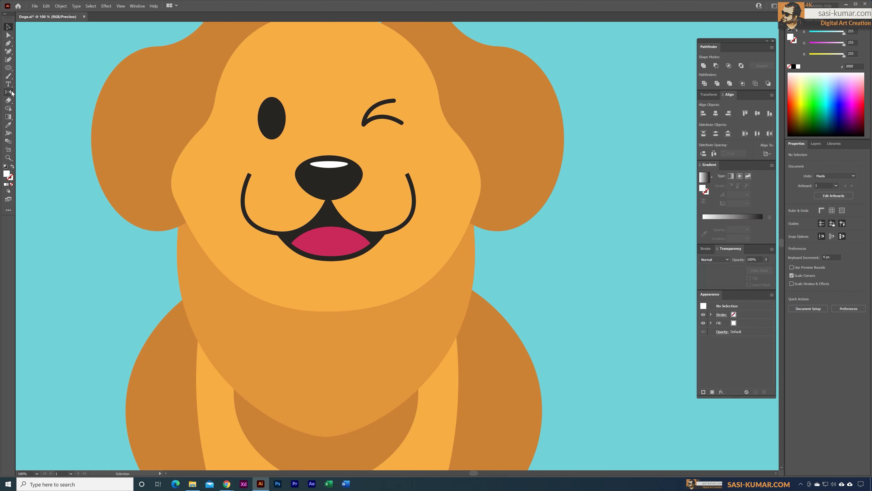
Draw a white ellipse about 24 by 36 px as a highlight in the upper right of the open eye
left_click(8, 67)
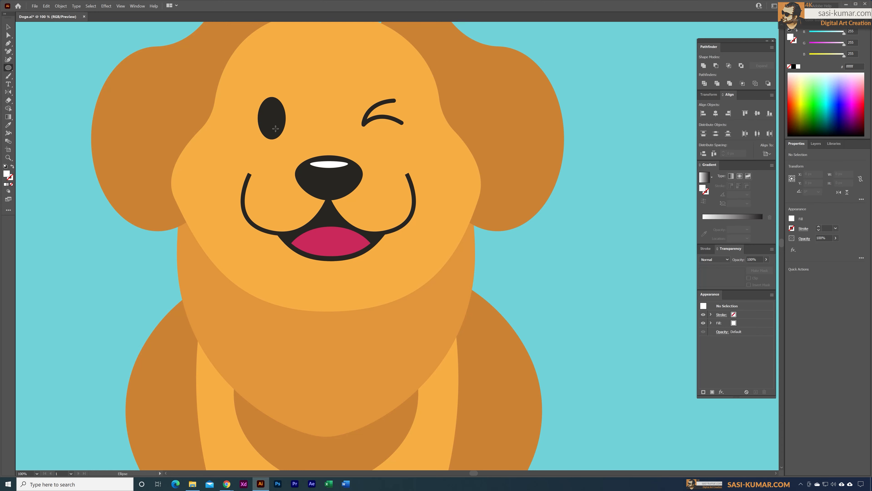
left_click_drag(273, 108, 285, 126)
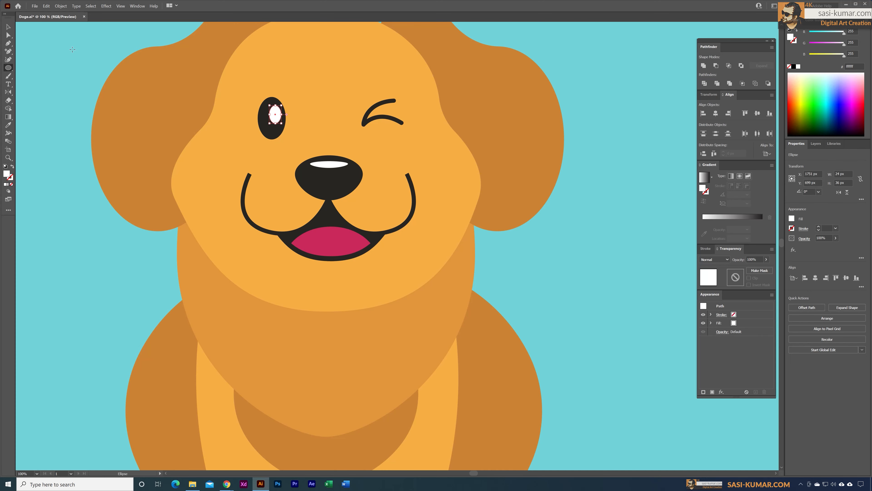
left_click(8, 27)
left_click(65, 96)
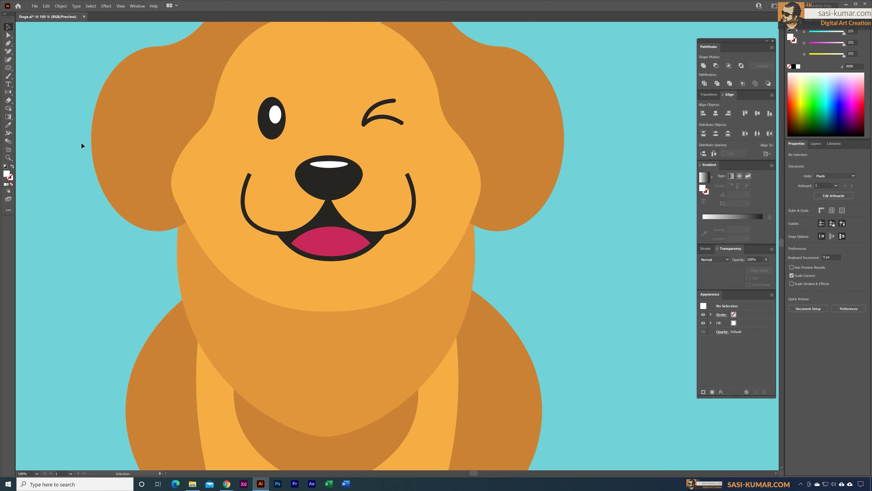
Select the head with its ears and face but without the neck, tilt it slightly counterclockwise and nudge it left
key("ctrl+minus")
key("ctrl+minus")
key("ctrl+minus")
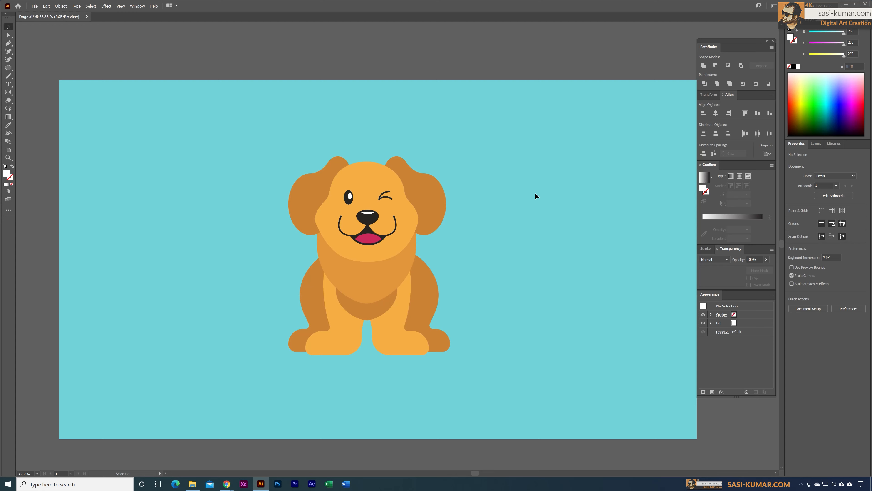
left_click_drag(231, 212, 230, 213)
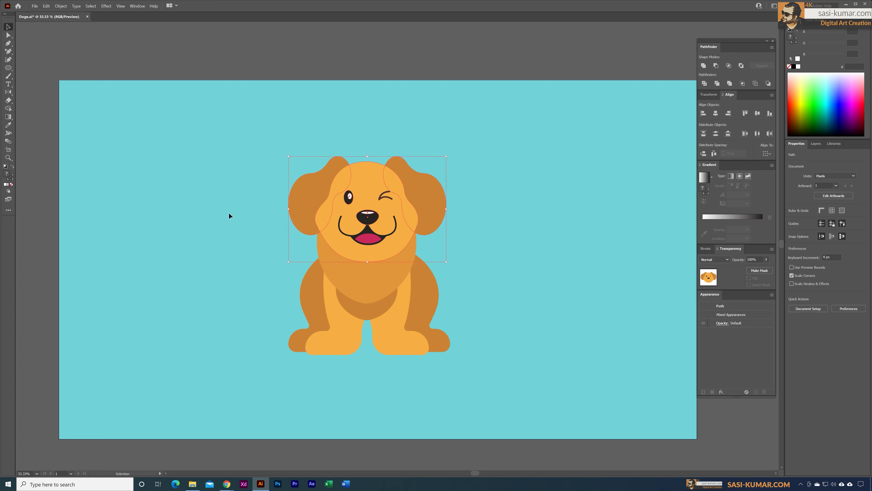
left_click(402, 271, "shift")
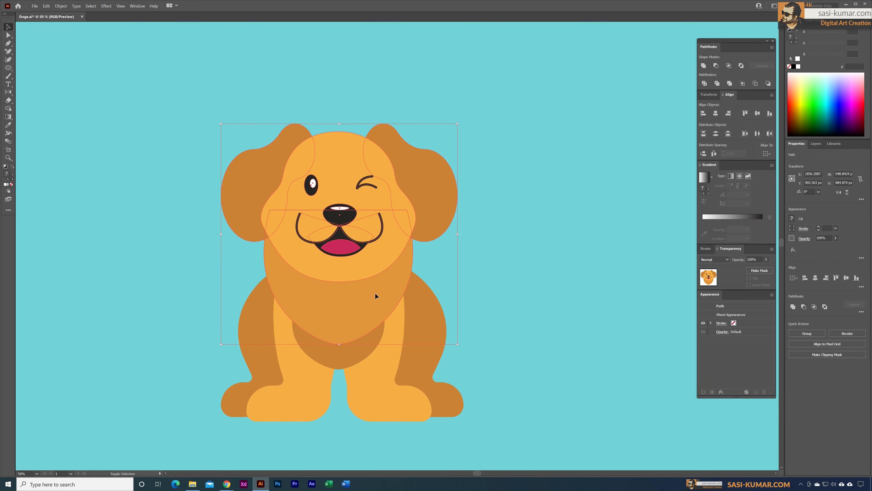
left_click(384, 299, "shift")
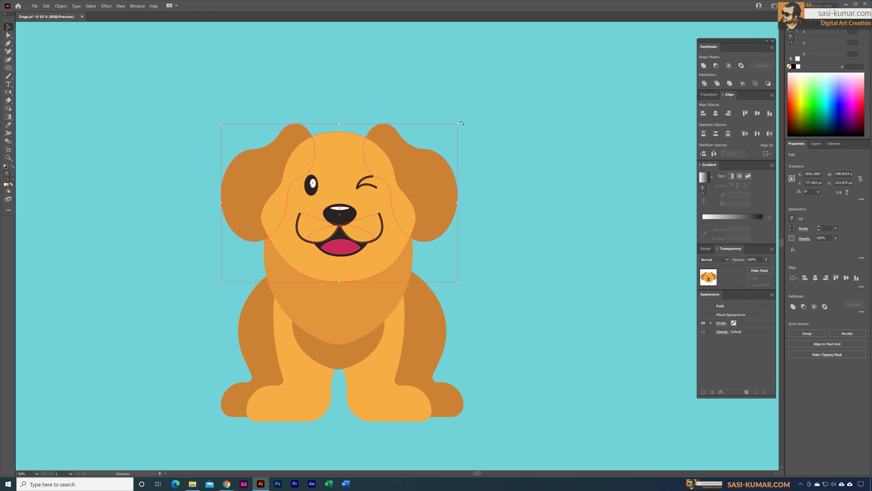
left_click_drag(462, 124, 455, 81)
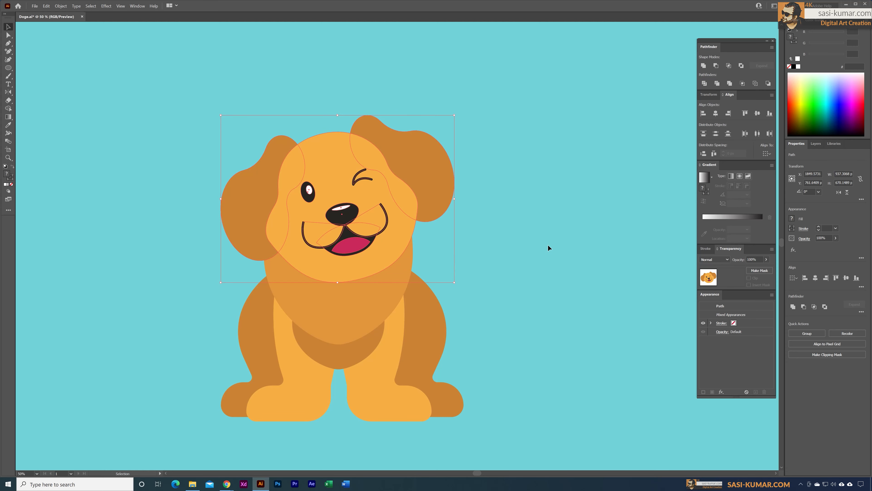
key("Left")
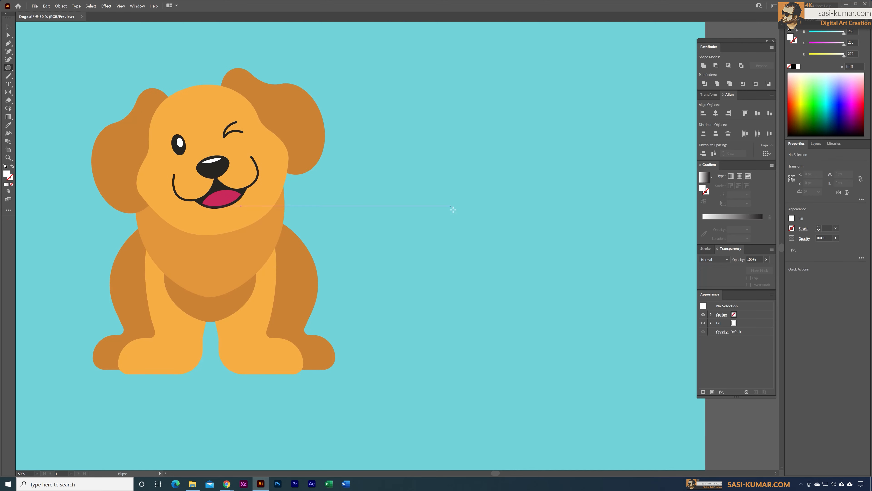
Draw a white ellipse about 523 by 309 px on the empty background beside the dog
mouse_move(371, 184)
left_mouse_down()
mouse_move(494, 247)
mouse_move(502, 261)
left_mouse_up()
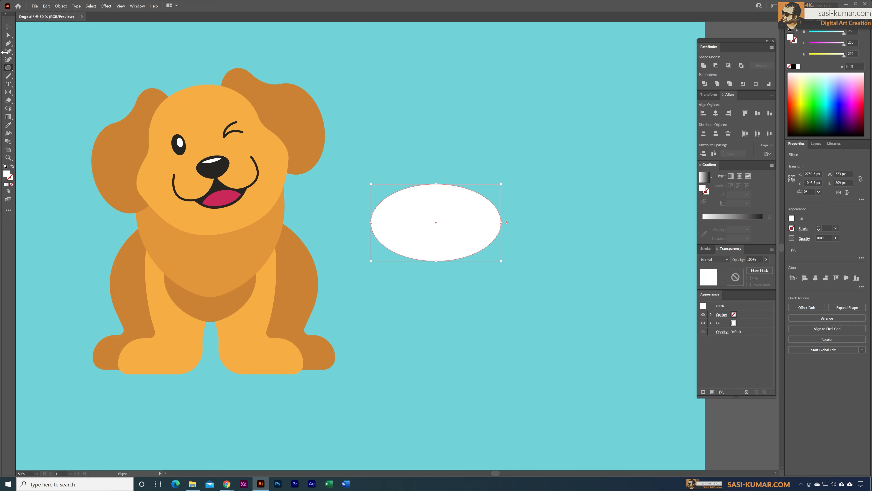
left_click(9, 27)
left_click(508, 133)
Place an enlarged copy of the ellipse over its upper part, about 715 by 467 px overall and tilted about 17° counterclockwise
left_click(468, 214)
left_click_drag(458, 236, 458, 203)
left_click_drag(494, 168, 516, 101)
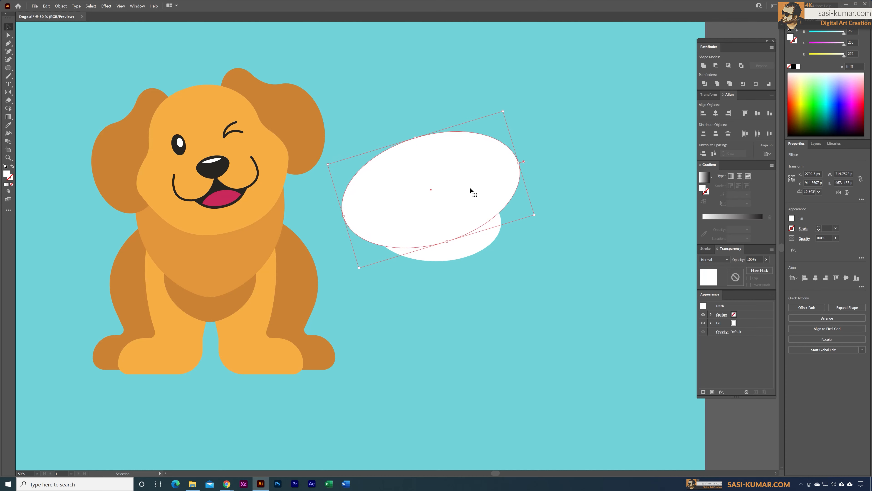
left_click_drag(470, 187, 471, 182)
Subtract the larger tilted ellipse from the smaller one to leave a crescent
left_click(475, 247)
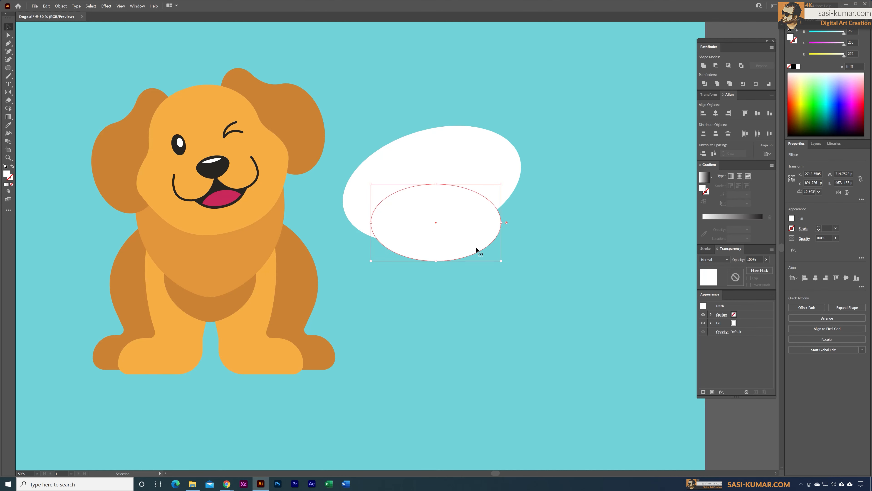
left_click(496, 173, "shift")
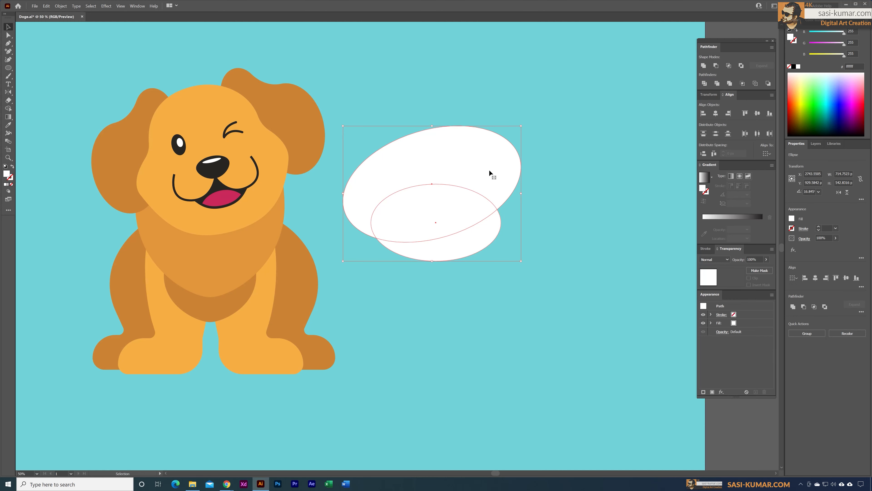
left_click(720, 68)
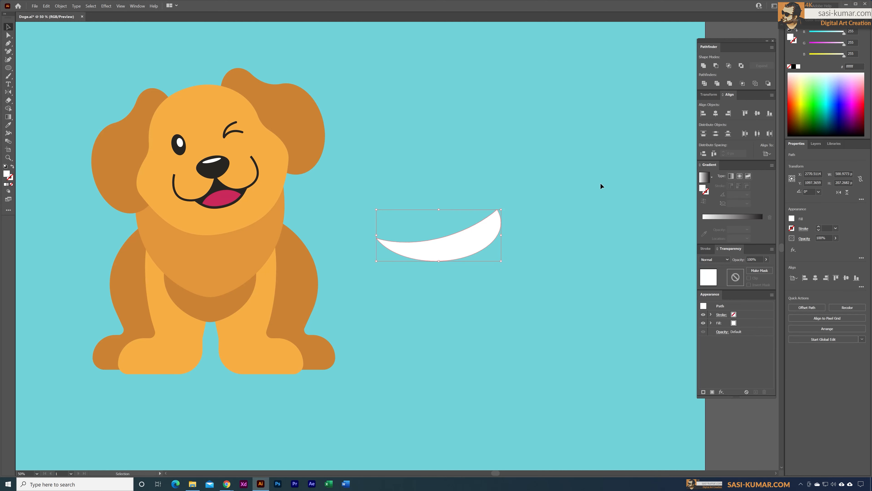
left_click(594, 184)
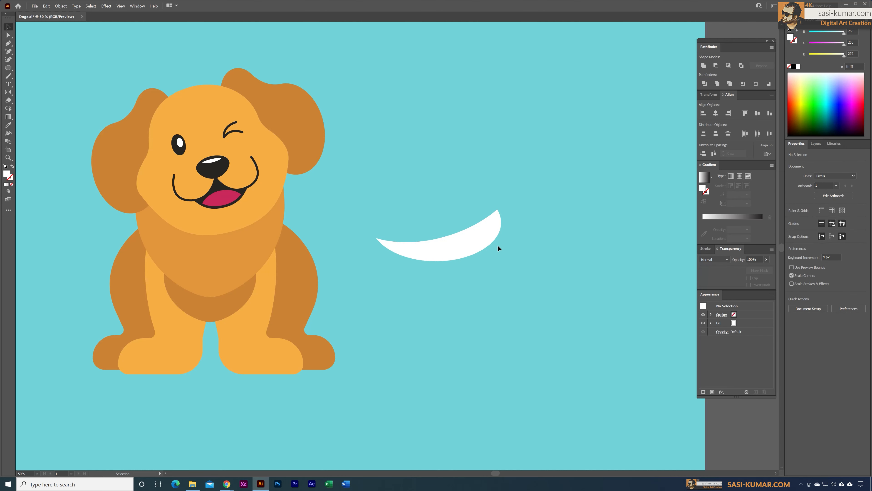
Round the crescent's left tip to a radius of about 37 px and its right tip to about 32 px
left_click(478, 246)
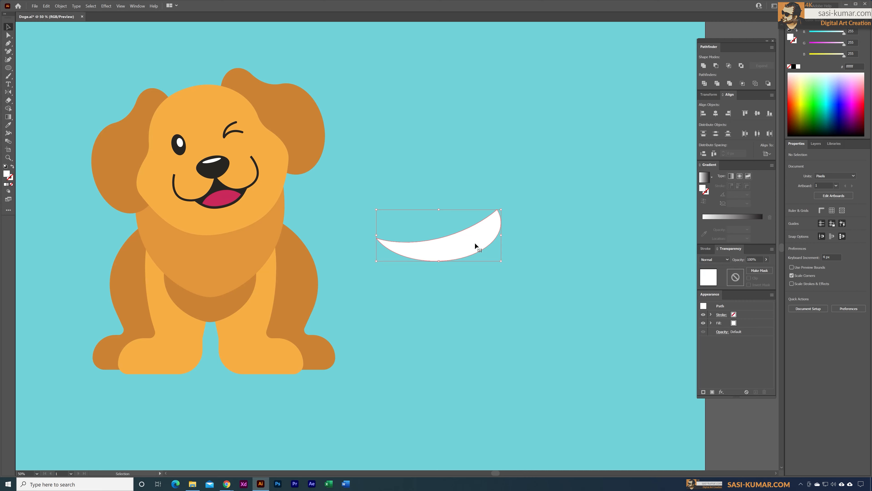
key("a")
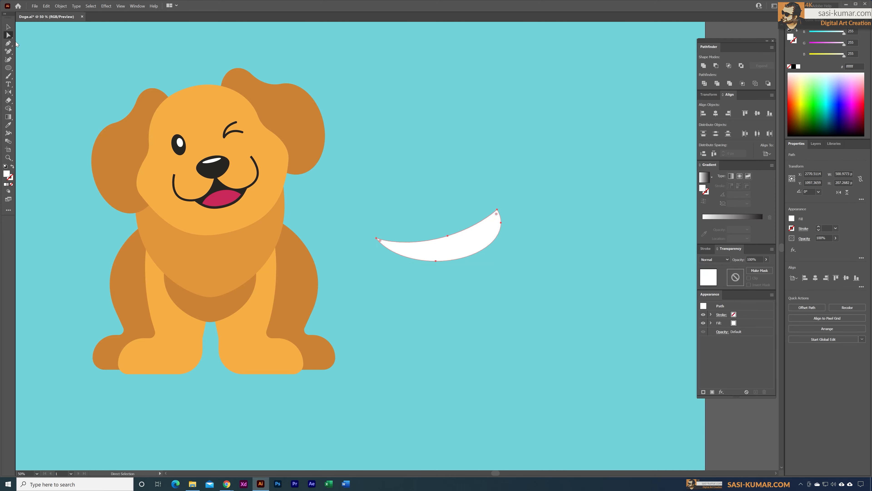
left_click(379, 240)
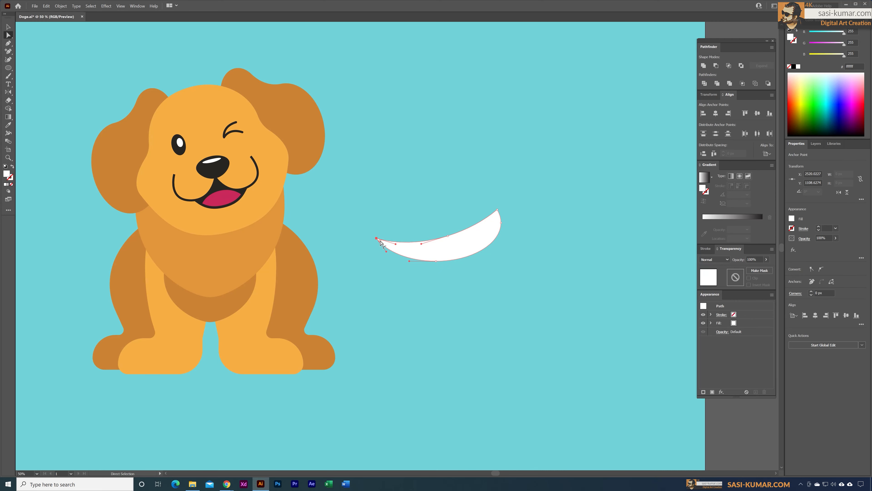
left_click_drag(379, 240, 421, 252)
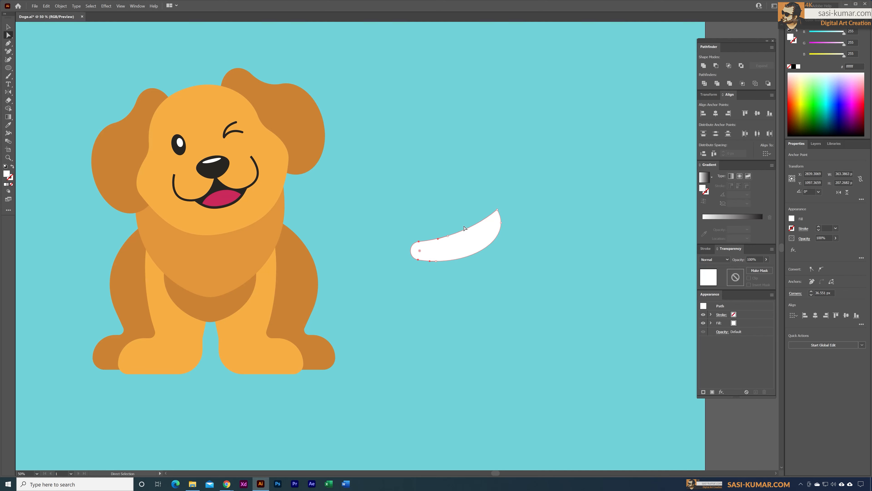
left_click(497, 210)
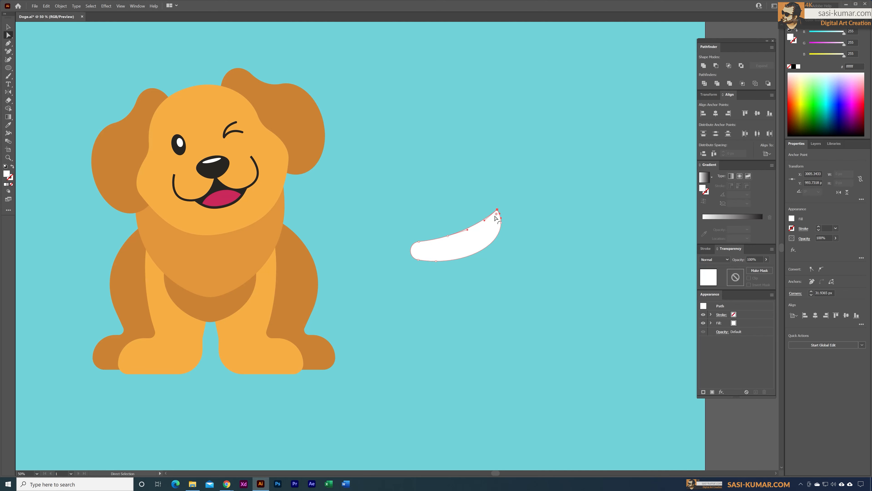
key("v")
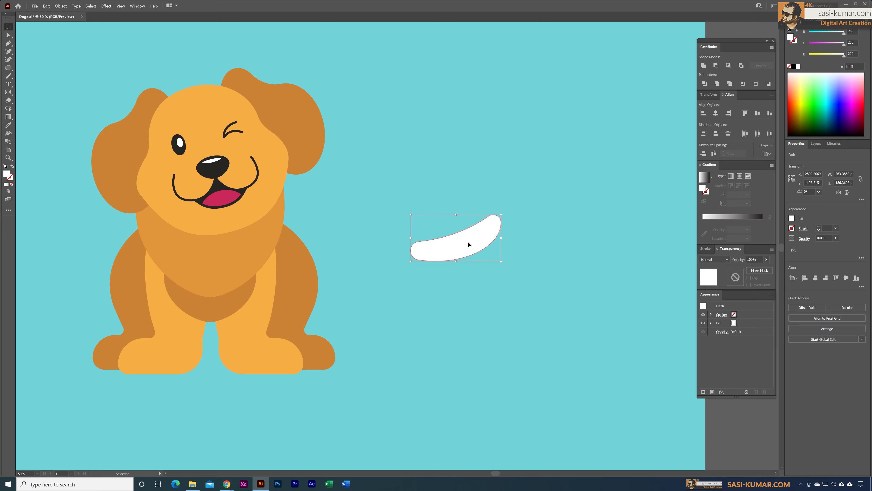
Move the rounded crescent to the dog's right hind leg as a tail and rotate it about 20° counterclockwise
left_click_drag(467, 244, 347, 315)
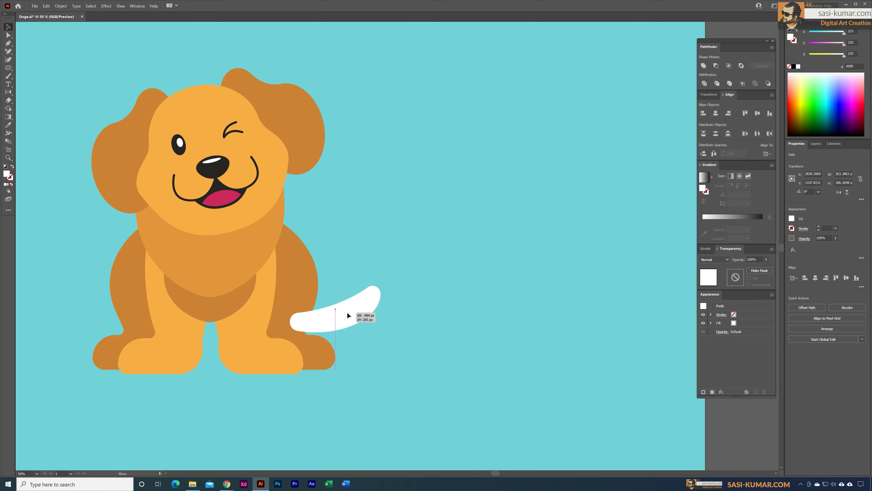
left_click_drag(383, 289, 390, 269)
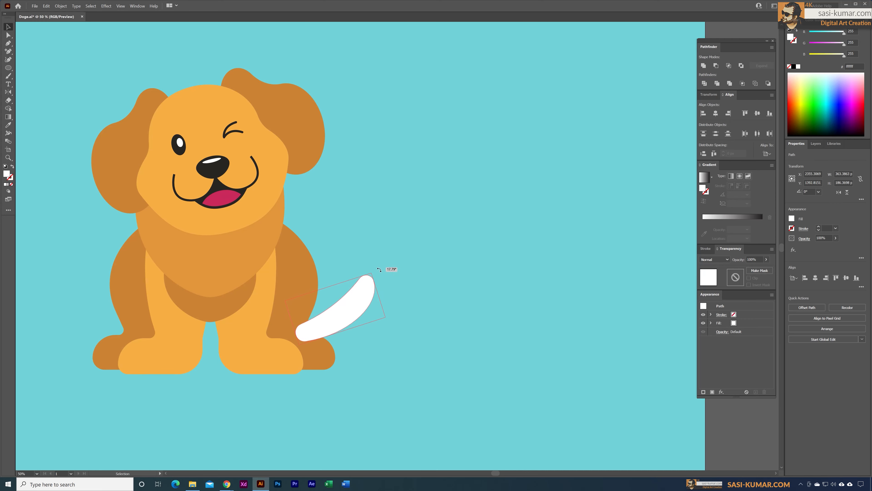
left_click_drag(348, 308, 340, 302)
Send the tail to the back and shift it slightly left behind the hind leg
right_click(342, 304)
mouse_move(360, 413)
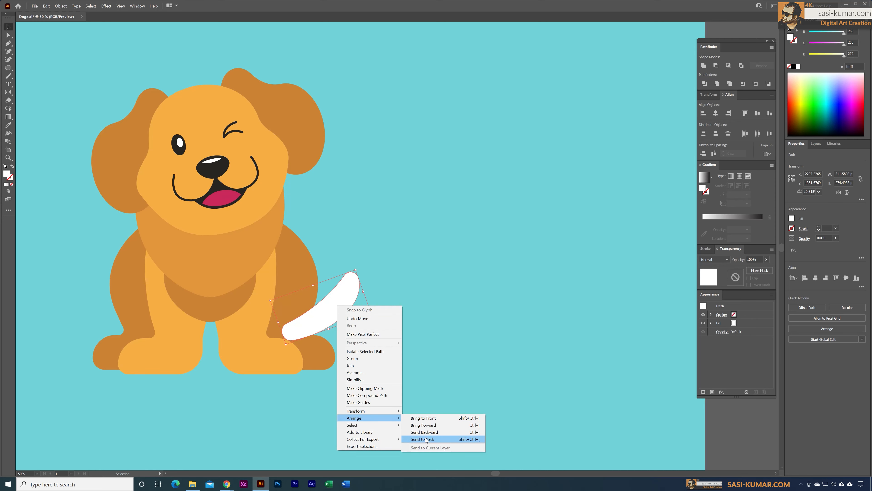
left_click(429, 437)
left_click(349, 303)
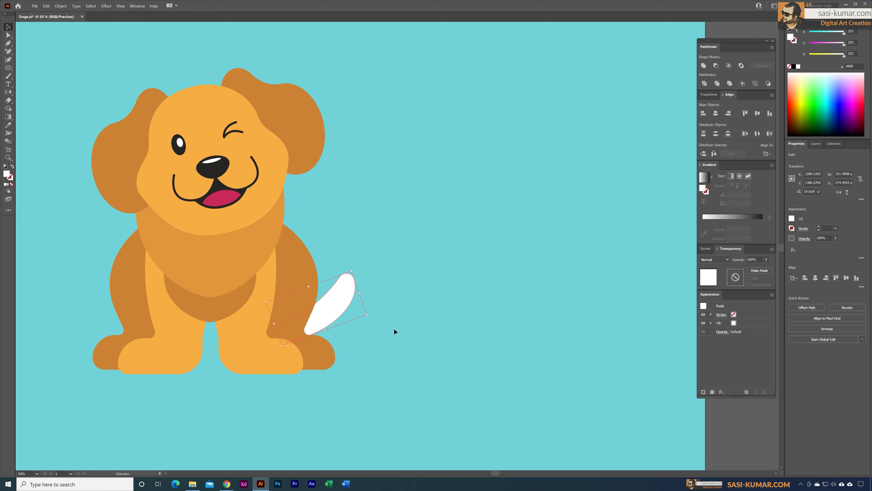
Fill the tail with the brown sampled from the belly, darkened slightly to #C47D35
key("i")
left_click(251, 301)
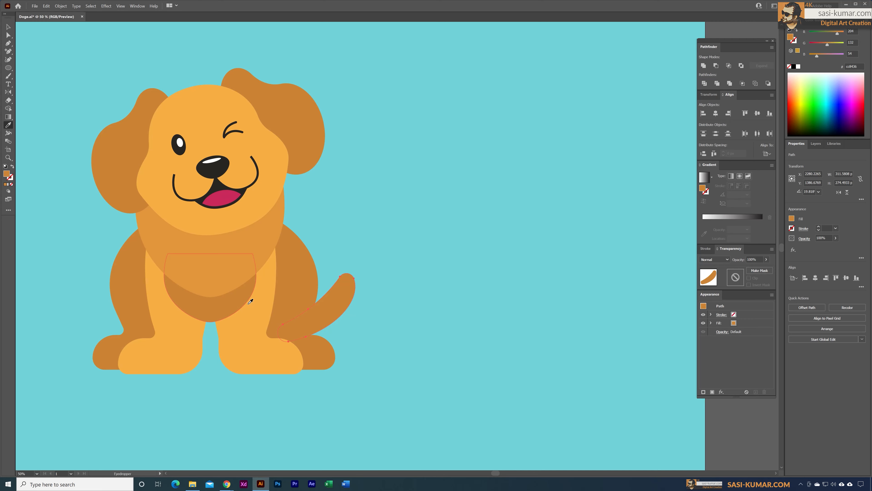
double_click(6, 173)
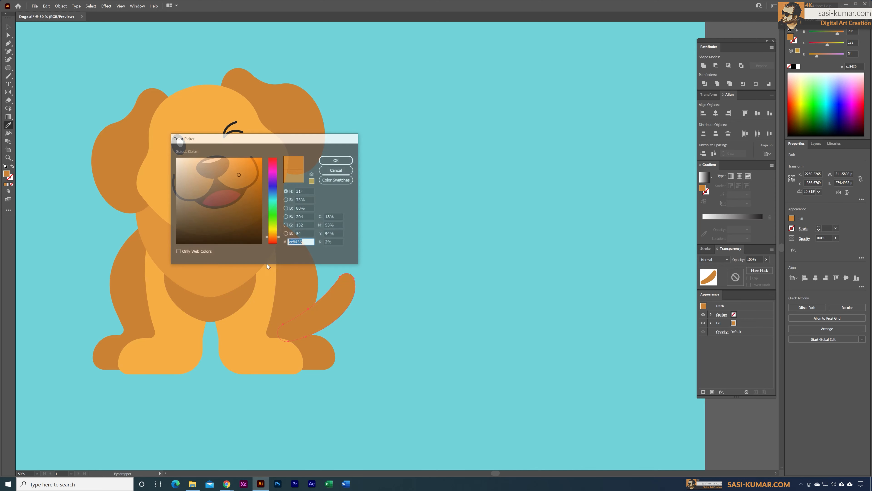
left_click(242, 179)
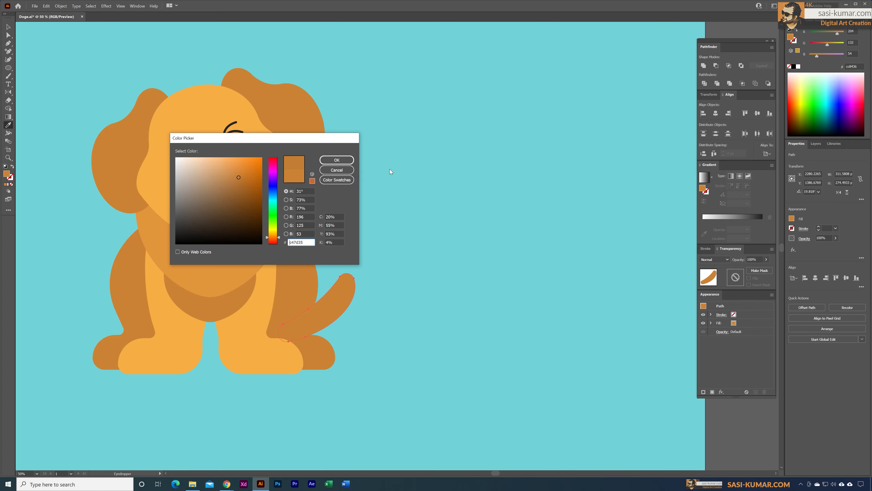
left_click(336, 160)
key("v")
left_click(129, 55)
Scale both brown hind legs down together to about 577 px high, keeping their feet on the ground line
left_click_drag(371, 184, 423, 179)
key("ctrl+minus")
key("ctrl+minus")
left_click_drag(410, 215, 429, 216)
key("ctrl+plus")
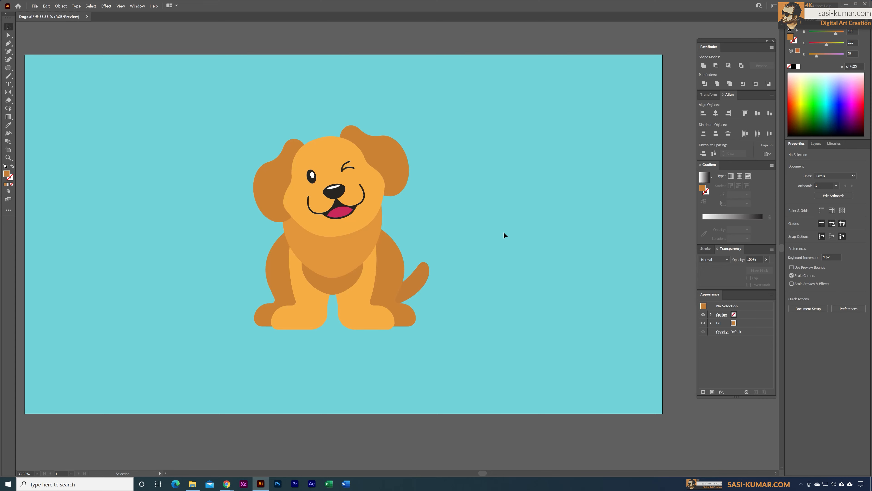
left_click(389, 280)
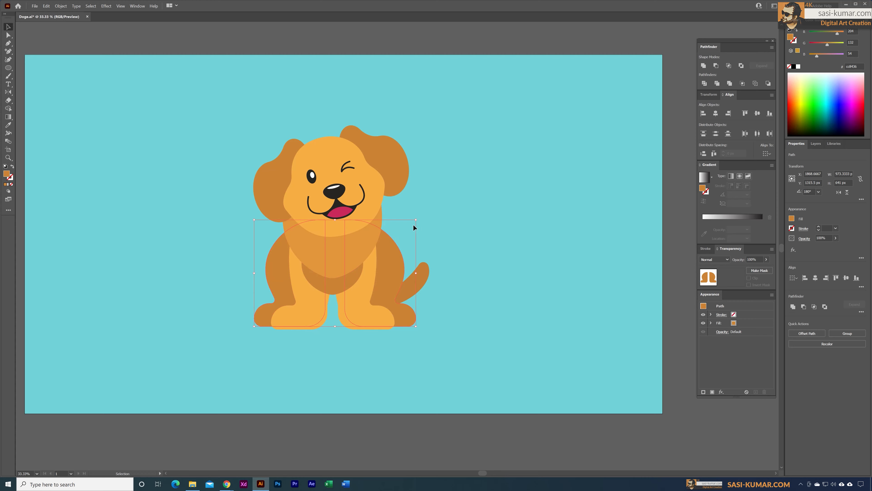
left_click_drag(416, 220, 405, 234)
Shift the two hind legs outward so they stick out evenly on both sides of the front legs
left_click(433, 282)
left_click_drag(387, 281, 401, 282)
left_click_drag(283, 281, 280, 281)
left_click(396, 284, "shift")
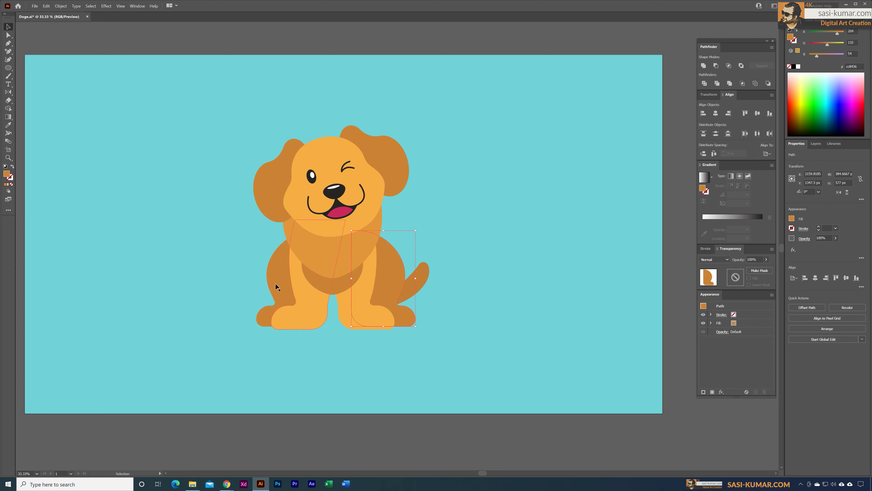
left_click(488, 200)
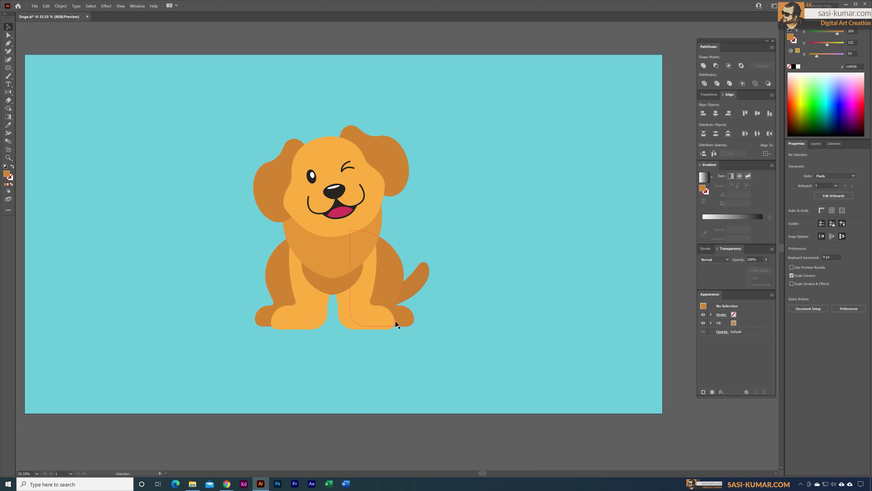
Lower the brown belly shape between the front legs and enlarge it to about 386 by 321 px
left_click_drag(349, 281, 350, 293)
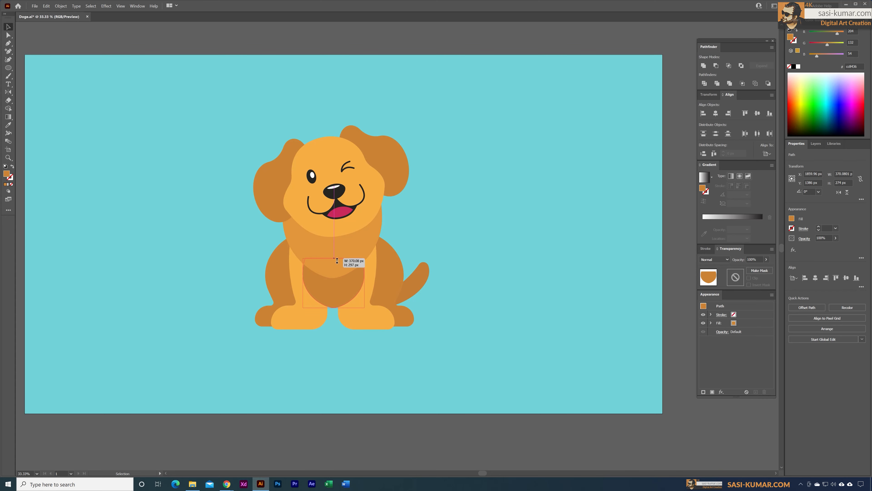
left_click_drag(364, 281, 346, 285)
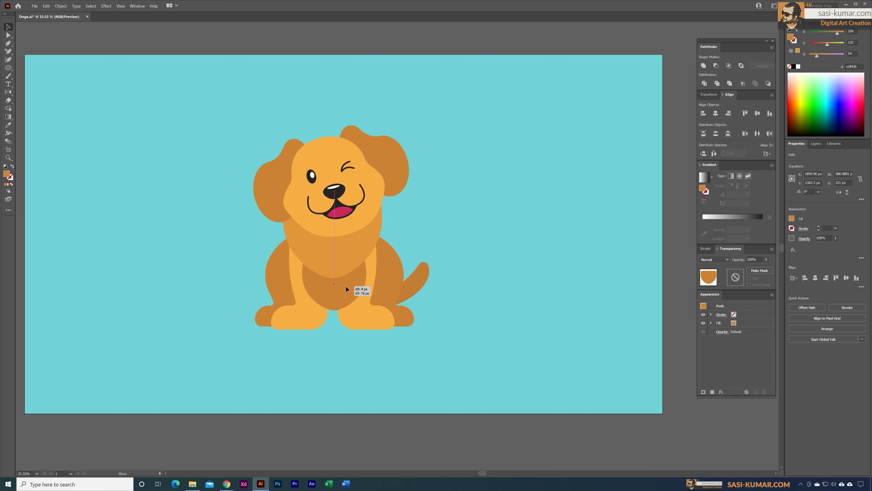
left_click(497, 251)
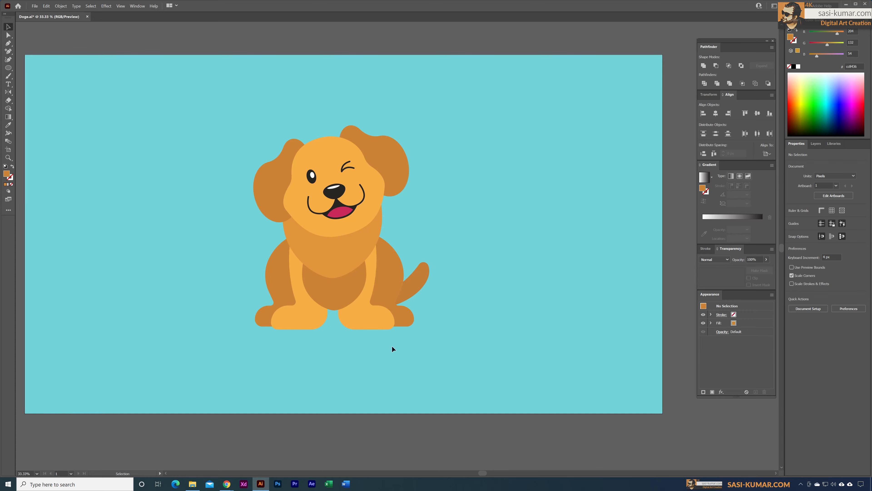
Narrow the neck shape below the head and extend its pointed lower end slightly downward
left_click(365, 248)
left_click_drag(377, 233, 363, 246)
left_click(440, 213)
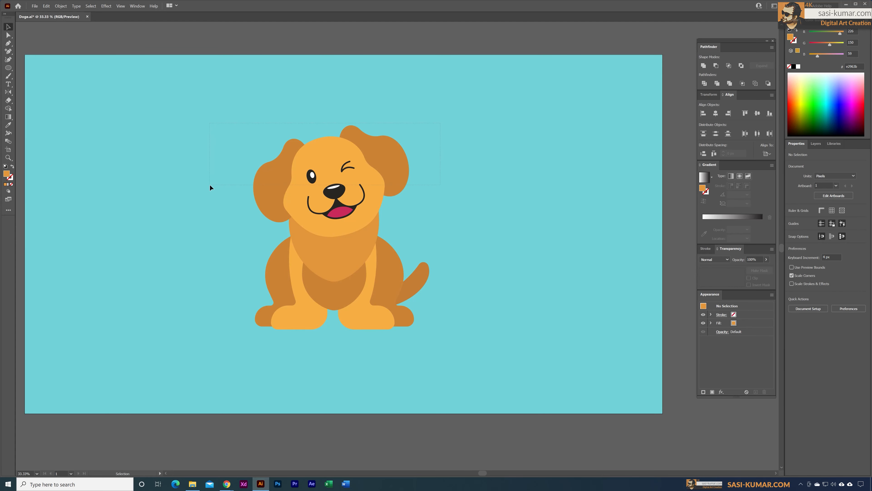
Select the whole tilted head with its face and ears and nudge it slightly down and left over the neck
left_click_drag(210, 187, 210, 187)
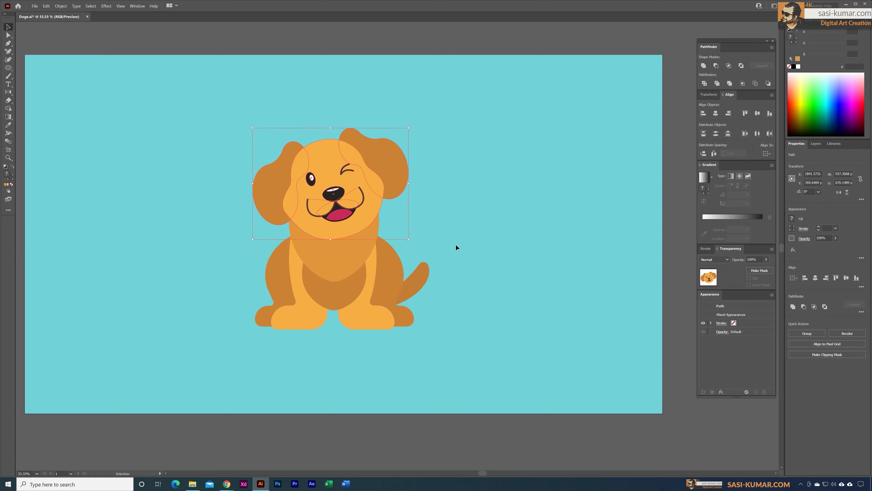
key("Down")
key("Left")
key("Down")
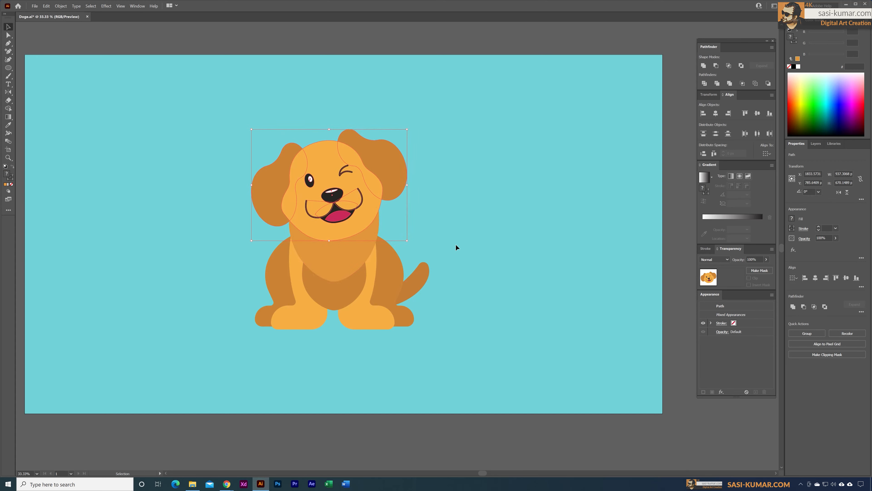
Widen the tops of both front legs by moving their outer upper anchor points down and outward to meet the neck edges
left_click(465, 237)
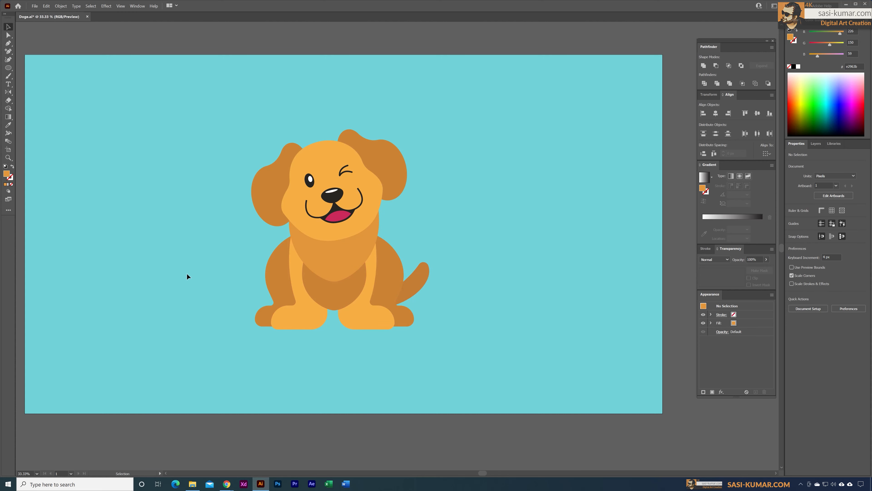
key("a")
left_click(378, 193)
left_click(343, 242)
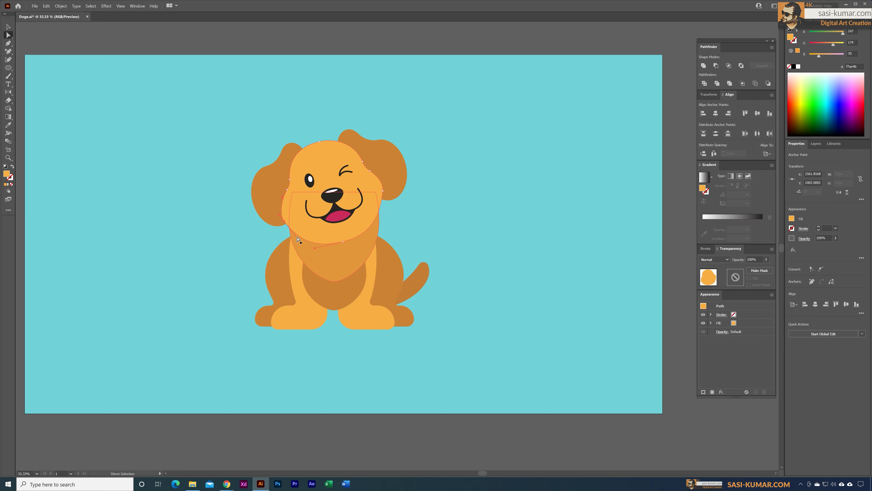
left_click(455, 224)
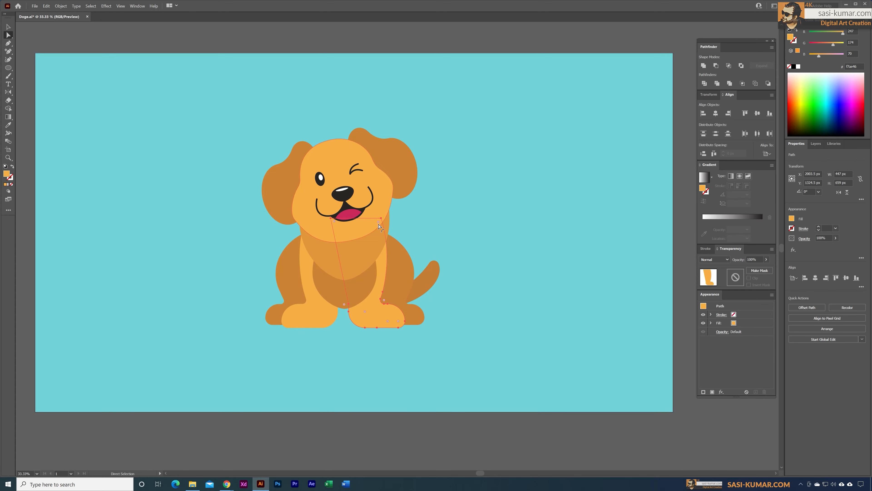
left_click_drag(387, 218, 388, 232)
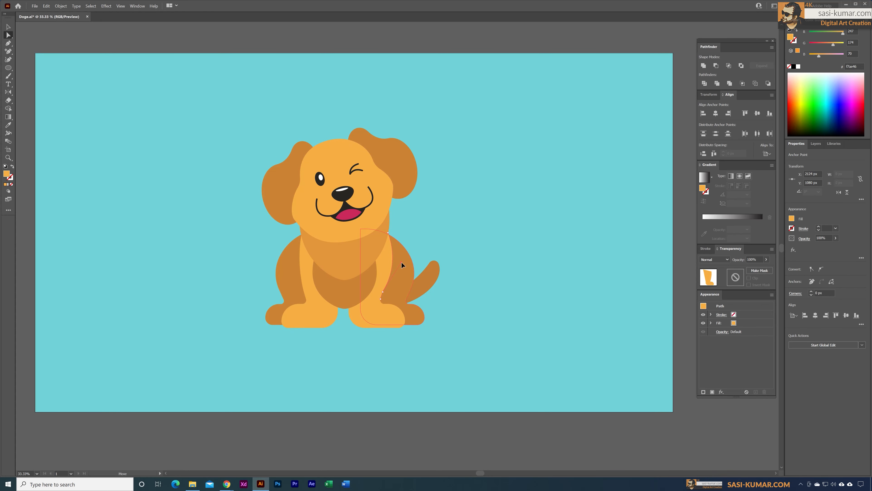
left_click_drag(305, 219, 301, 234)
key("v")
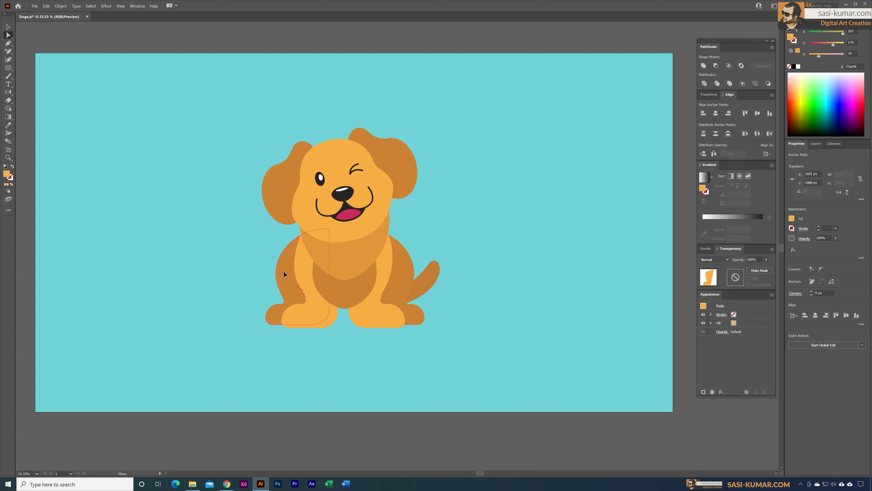
left_click(270, 51)
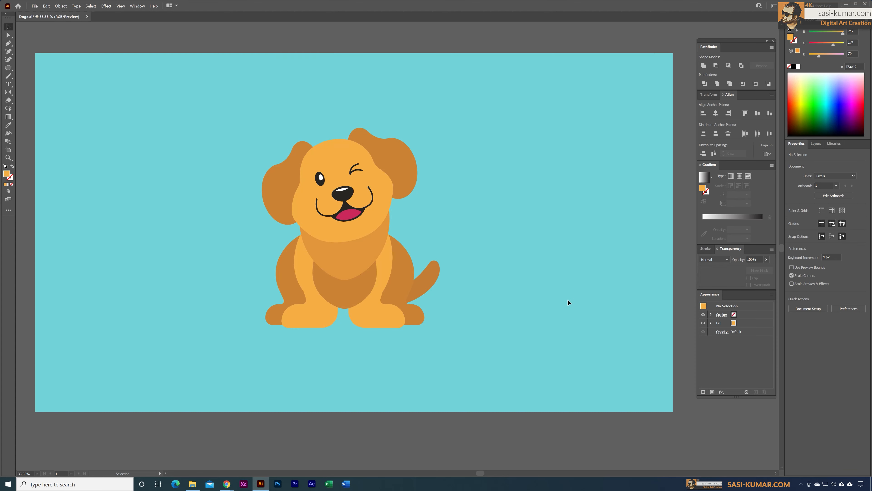
Collapse Layer 2 and add a new layer named outline above it
left_click(814, 144)
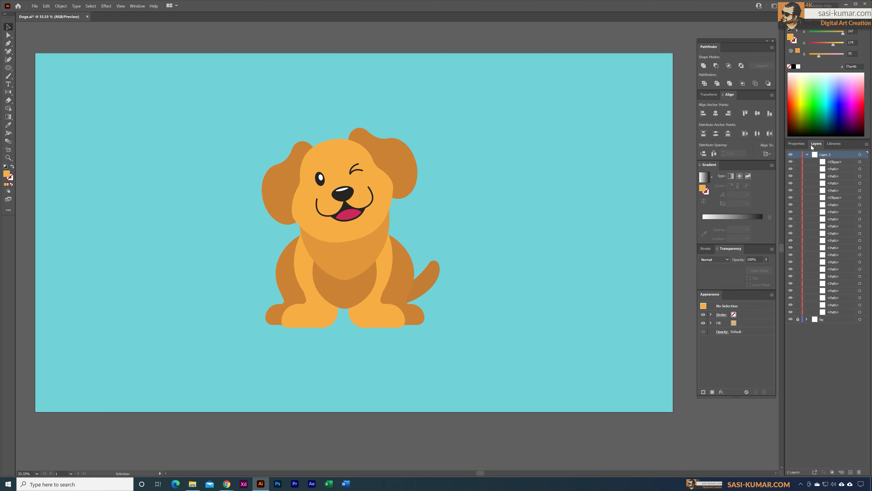
left_click(807, 154)
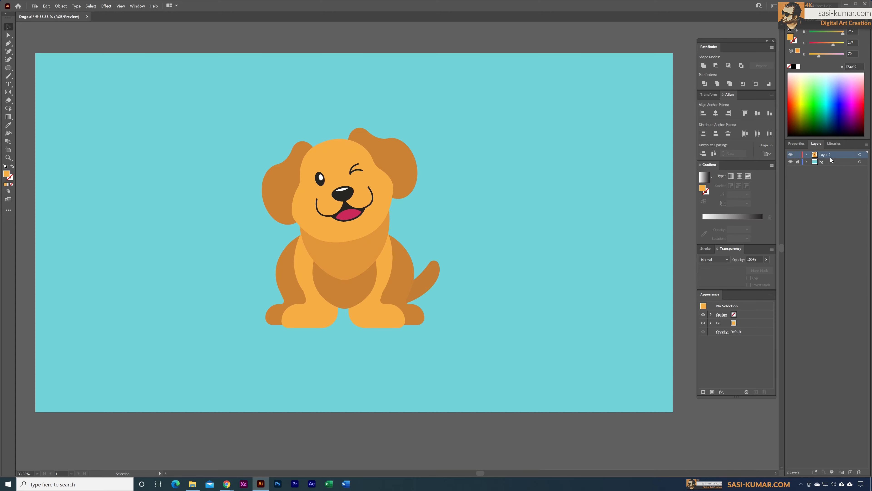
left_click(852, 472)
double_click(827, 155)
type("outline")
key("Return")
Place a copy of the right hind leg on the outline layer and give it the mouth line's black stroke without fill
left_click(409, 282)
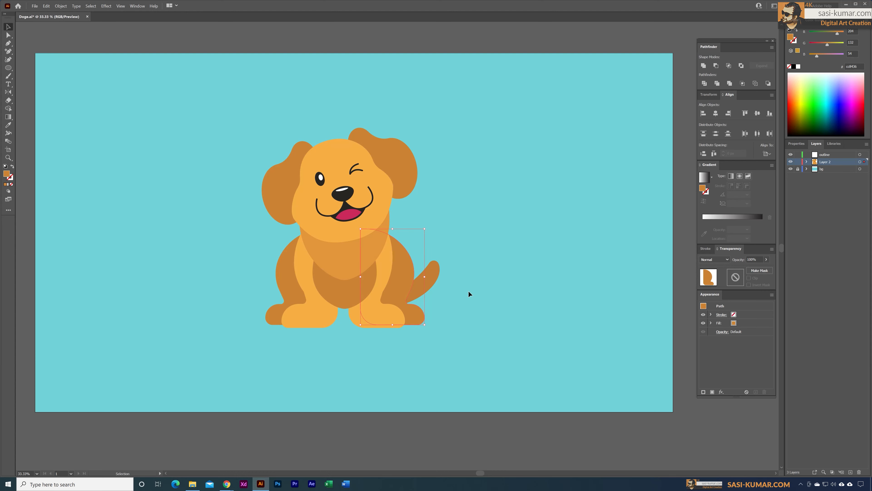
key("a")
key("ctrl+shift+bracketright")
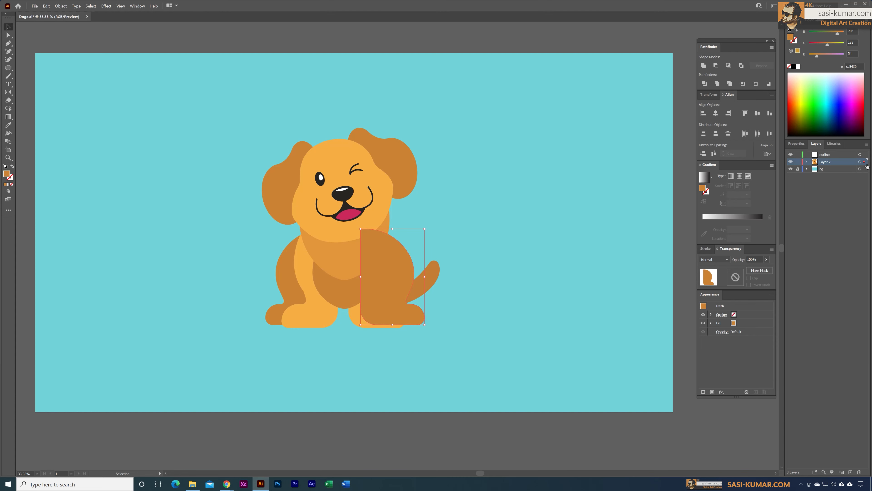
left_click_drag(867, 166, 867, 160)
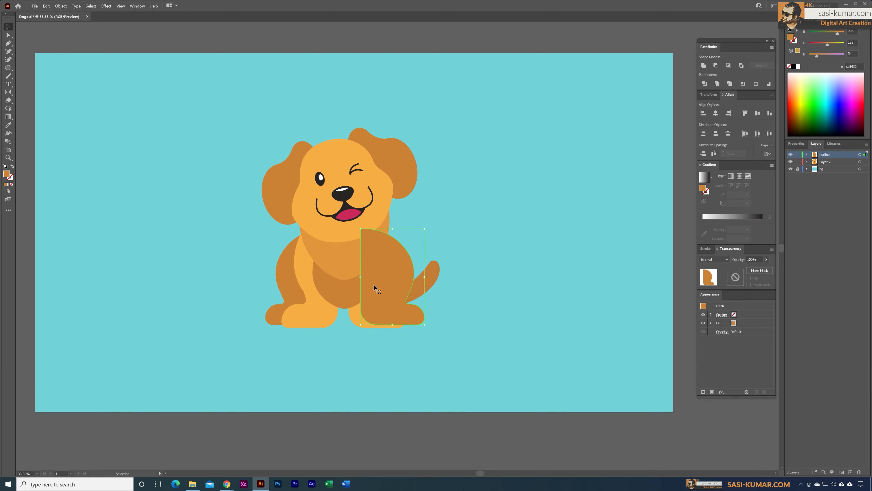
key("i")
left_click(373, 197)
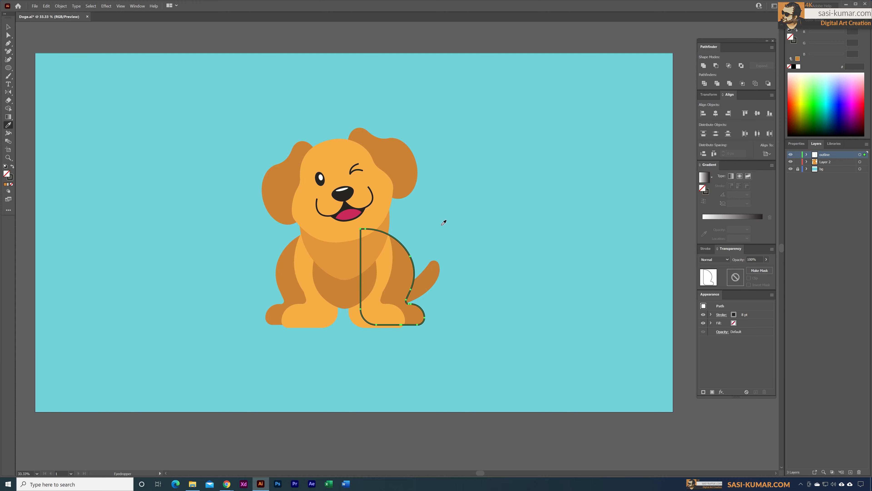
Add anchor points to the right hind leg outline where it meets the front leg's upper edge and the front paw
left_click(8, 35)
key("ctrl+plus")
key("ctrl+plus")
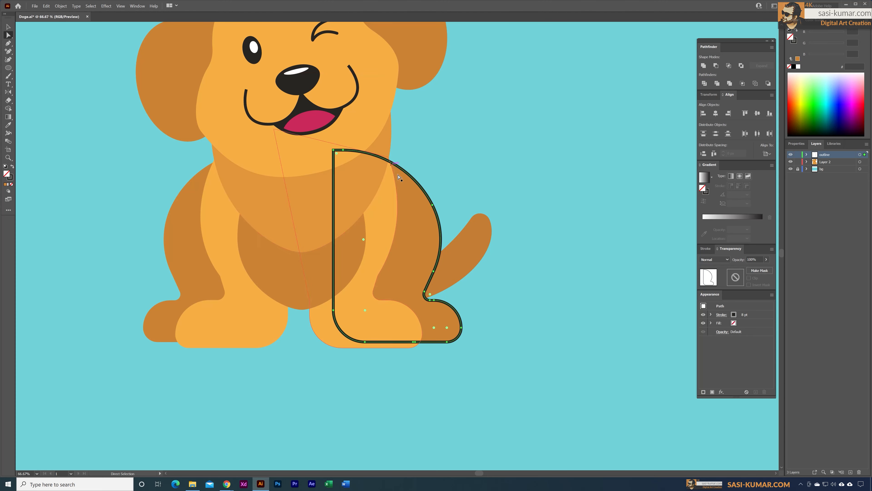
left_click(9, 51)
left_click(391, 164)
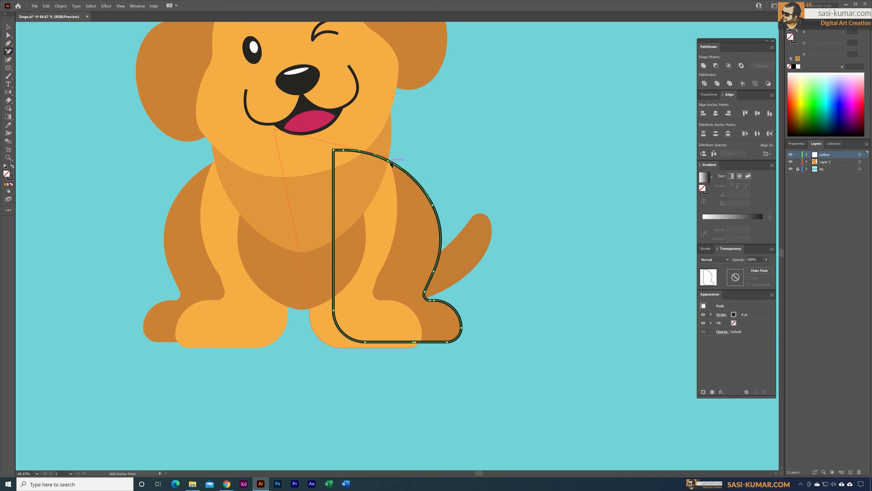
left_click(423, 343)
Lock Layer 2 and delete the outline segments crossing the front leg, keeping only the hind leg's outer contour
left_click(10, 35)
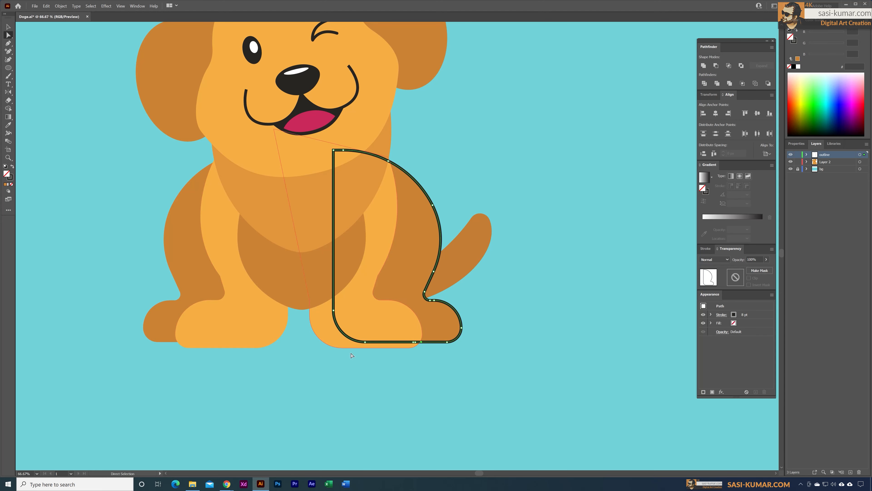
left_click_drag(324, 369, 420, 316)
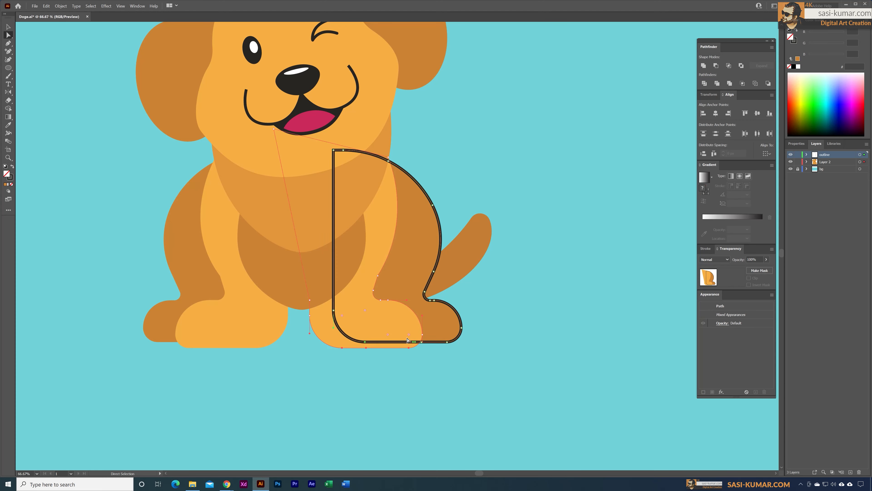
left_click(500, 367)
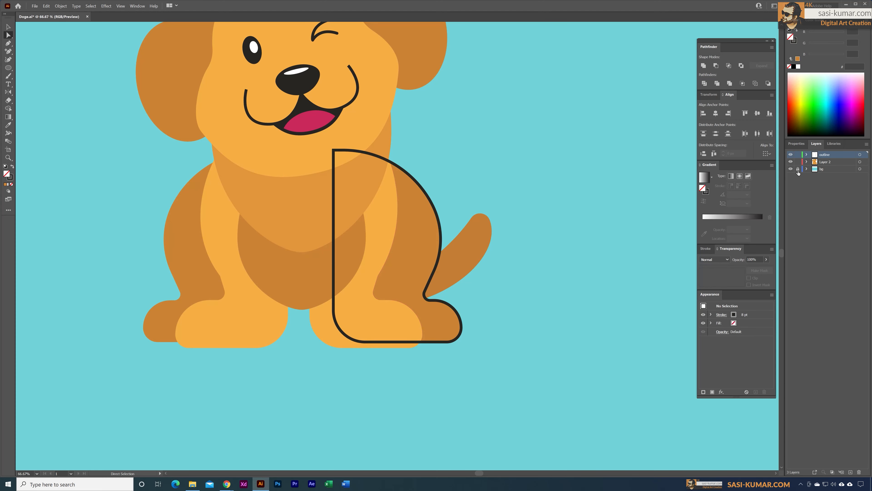
left_click(799, 163)
key("ctrl+a")
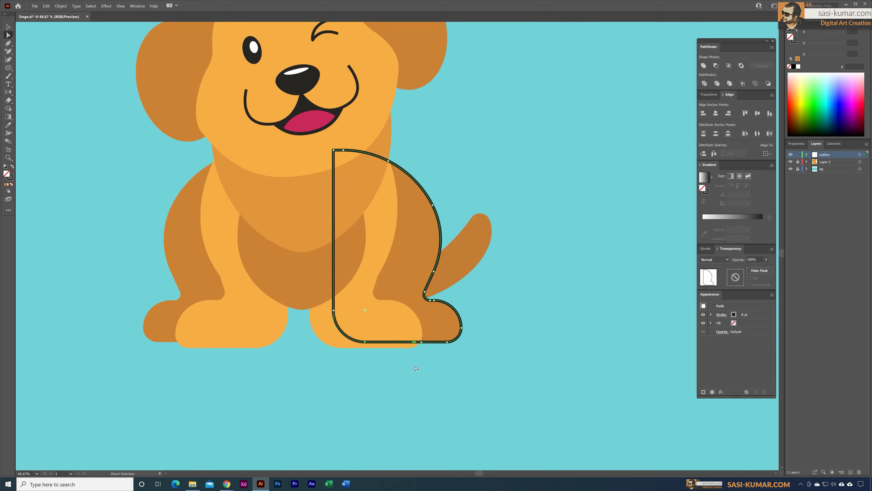
key("Delete")
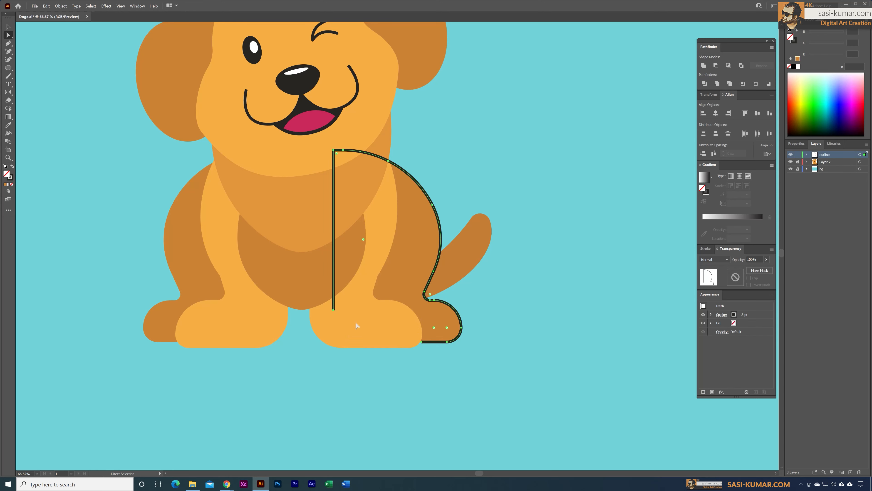
left_click_drag(302, 120, 353, 342)
key("Delete")
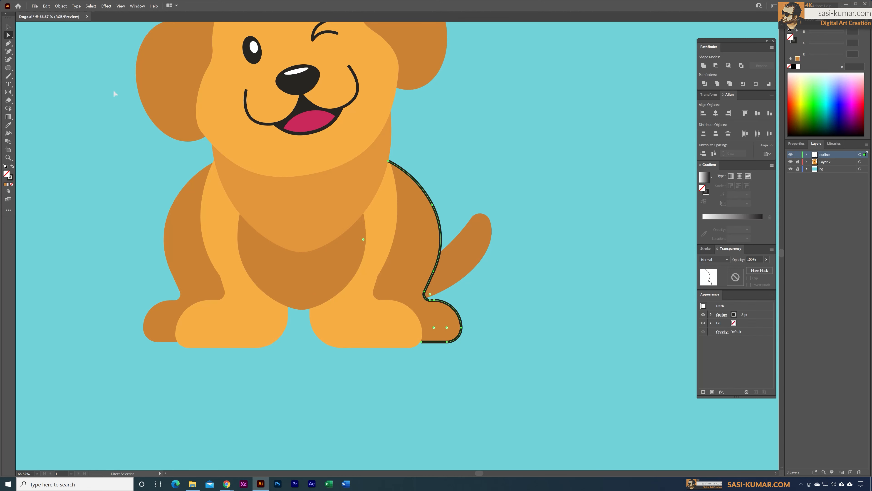
left_click(8, 26)
left_click(479, 131)
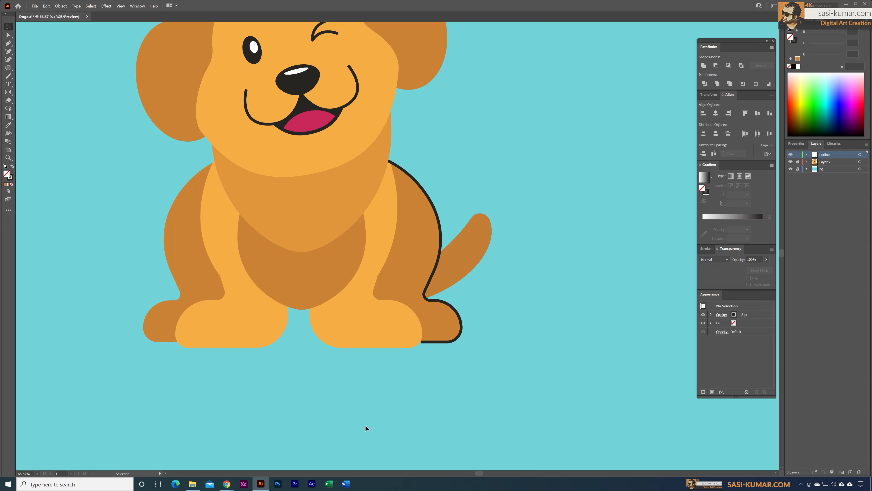
Reflect a copy of the hind leg outline across the vertical axis and move it onto the left hind leg
left_click(432, 280)
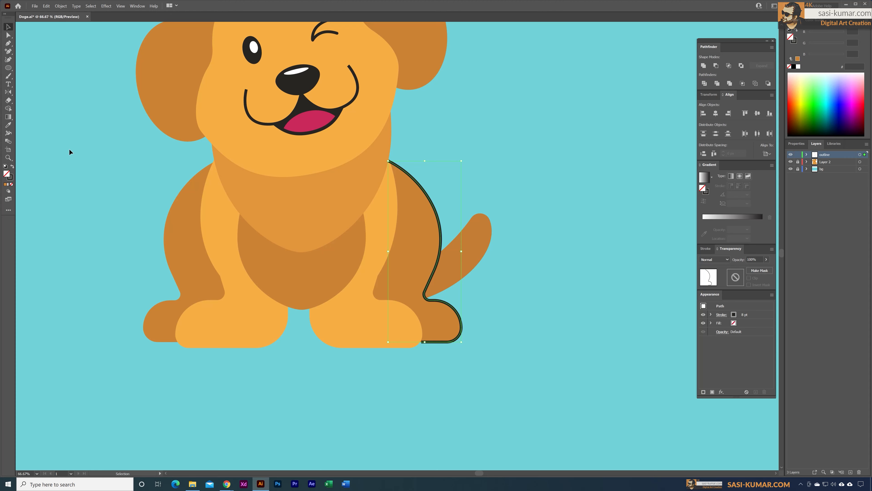
double_click(9, 92)
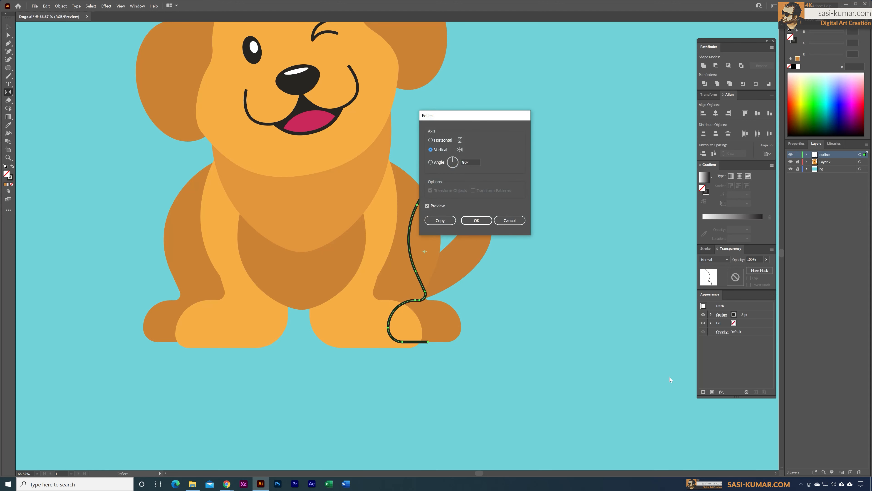
left_click(440, 220)
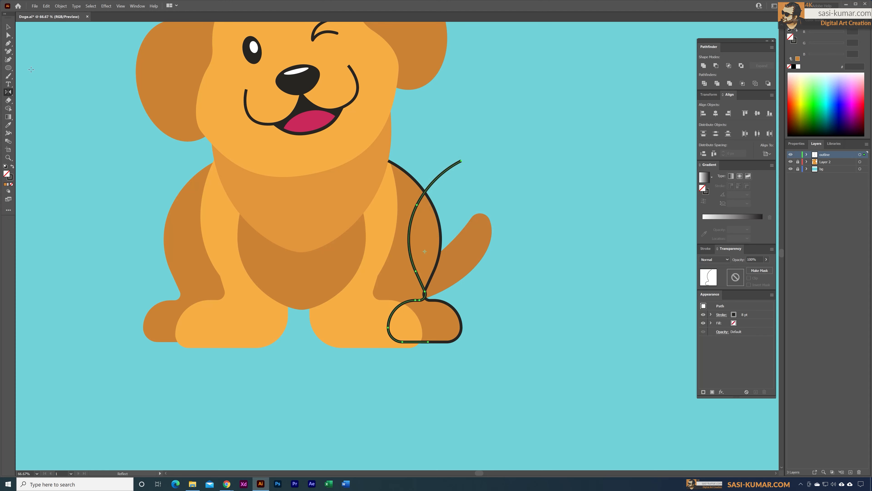
key("v")
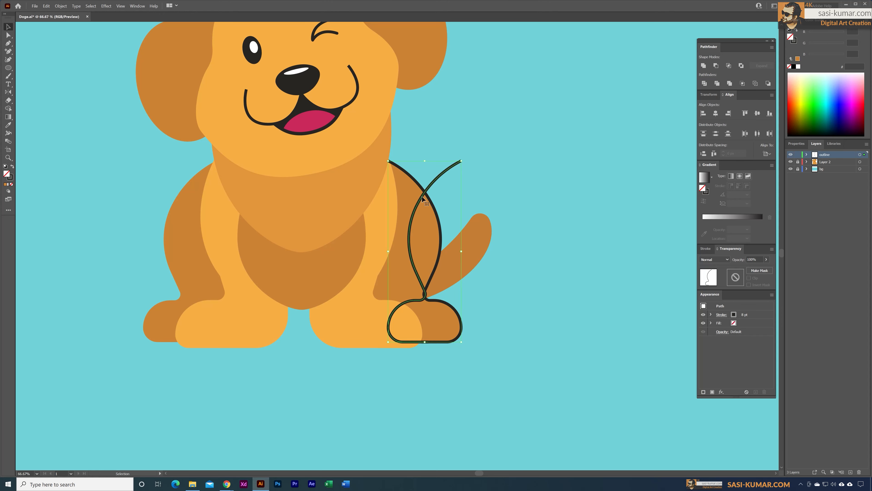
left_click_drag(430, 196, 177, 197)
left_click(327, 372)
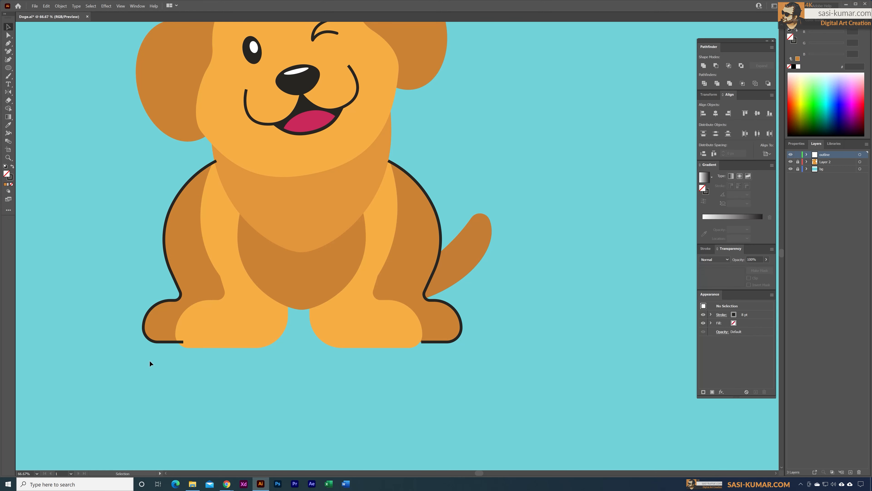
Nudge the left hind leg outline slightly left to fine-tune its alignment with the leg's edge
left_click(156, 301)
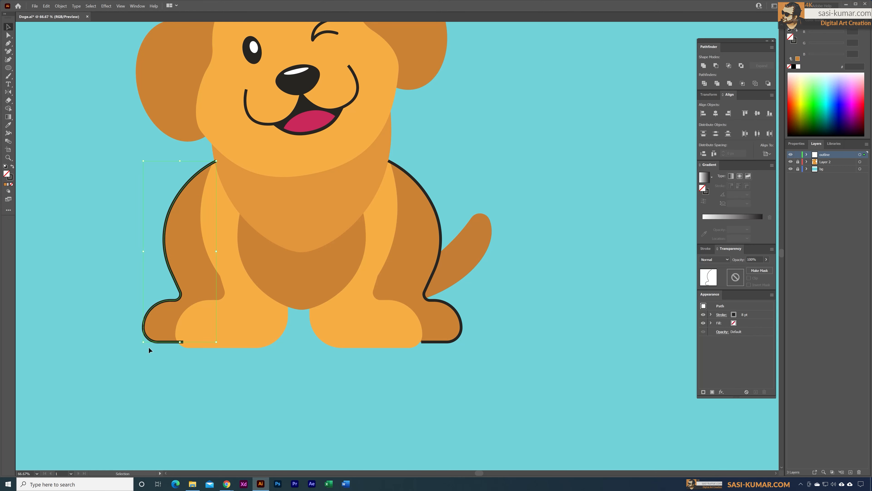
key("shift+Left")
key("shift+Left")
key("shift+Left")
key("shift+Left")
key("shift+Left")
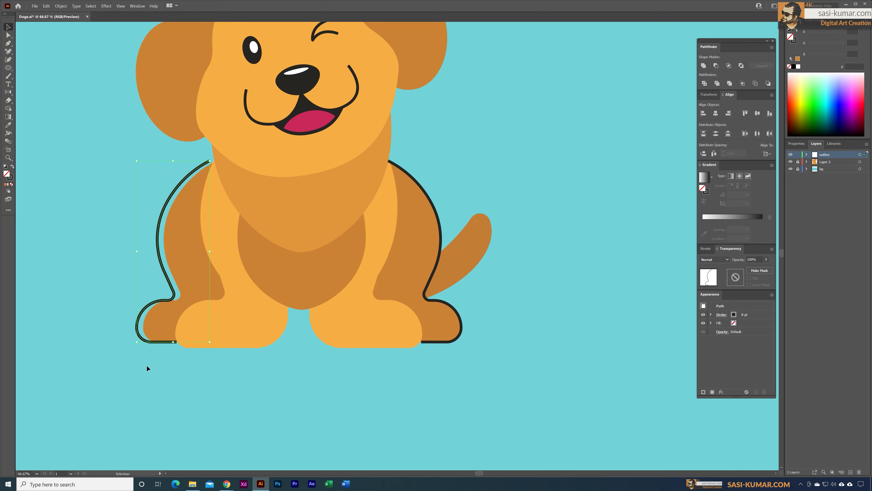
key("shift+Right")
key("shift+Right")
key("shift+Right")
key("shift+Right")
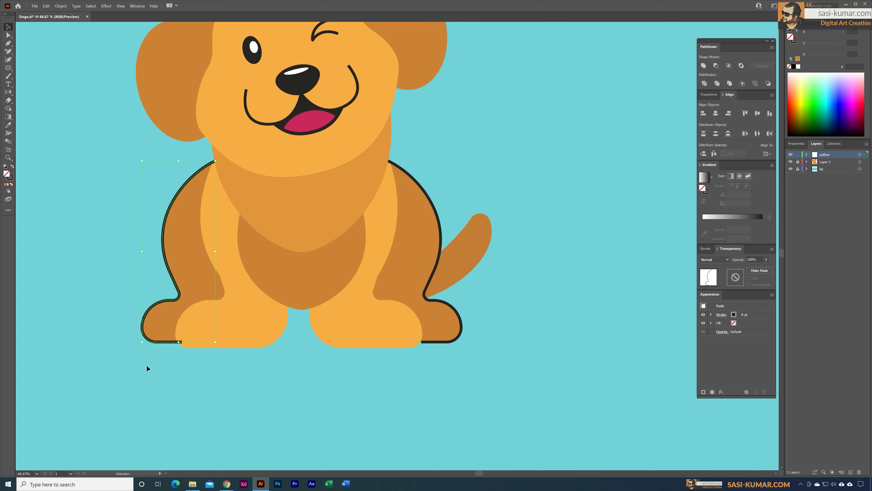
left_click(221, 387)
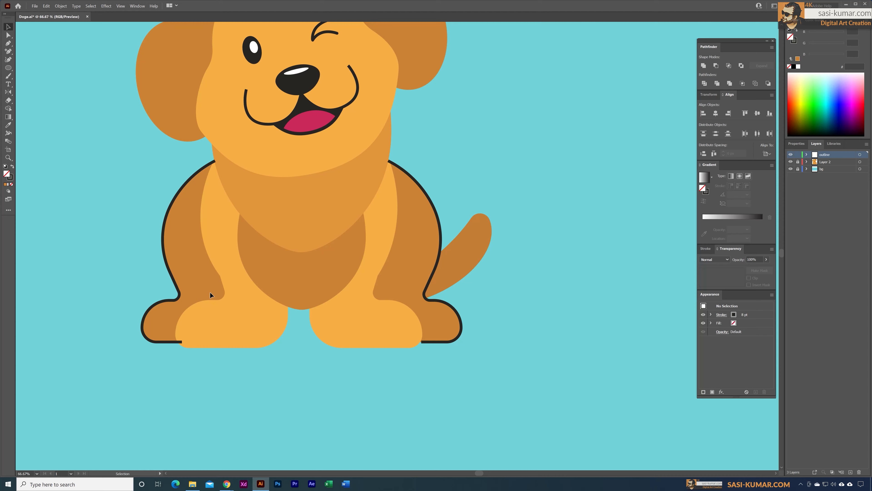
Trim the upper end of the left hind leg outline by adding an anchor point near the neck and deleting the end point
key("ctrl+1")
key("ctrl+plus")
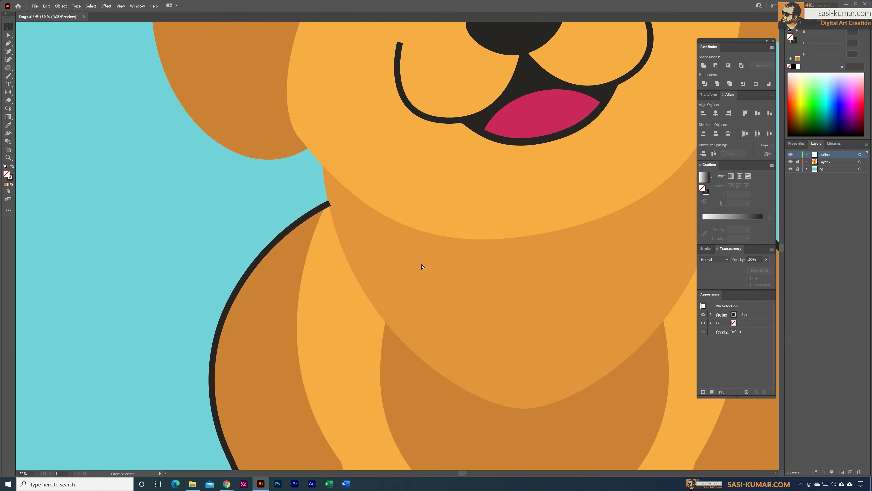
left_click(9, 52)
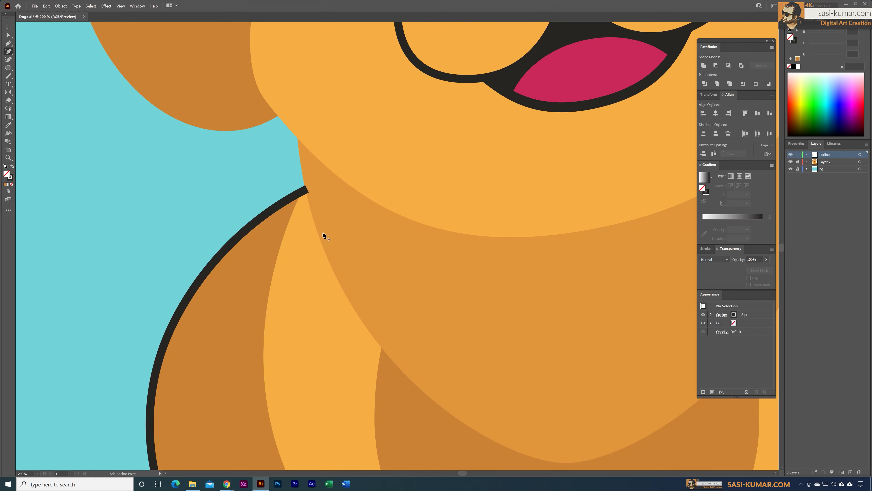
left_click(298, 196)
key("a")
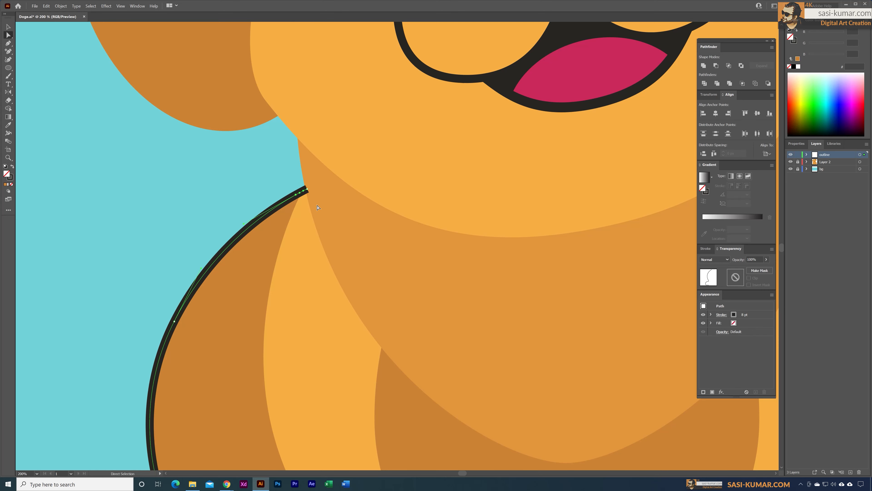
left_click(307, 189)
key("Delete")
Shorten the lower end of the left hind leg outline so it stops at the edge of the front paw
scroll(265, 288, "down", 10)
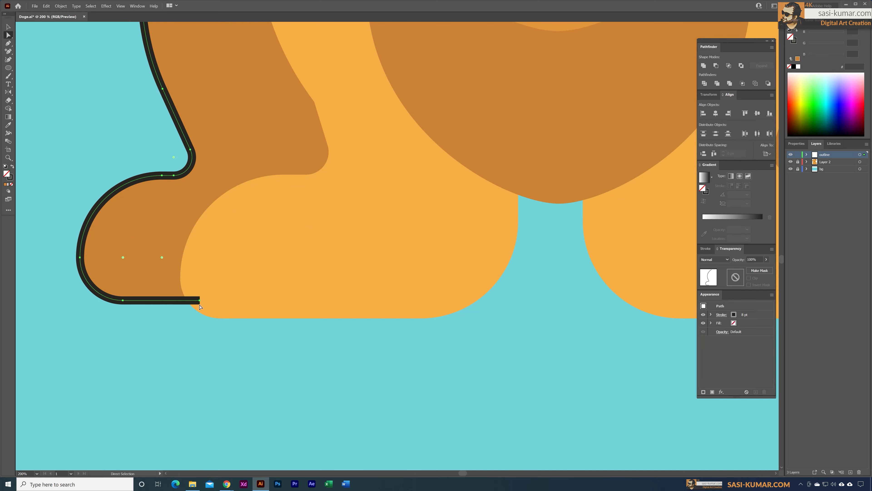
left_click(199, 300)
key("Left")
key("Left")
key("Left")
key("Left")
key("Left")
left_click(239, 352)
key("ctrl+minus")
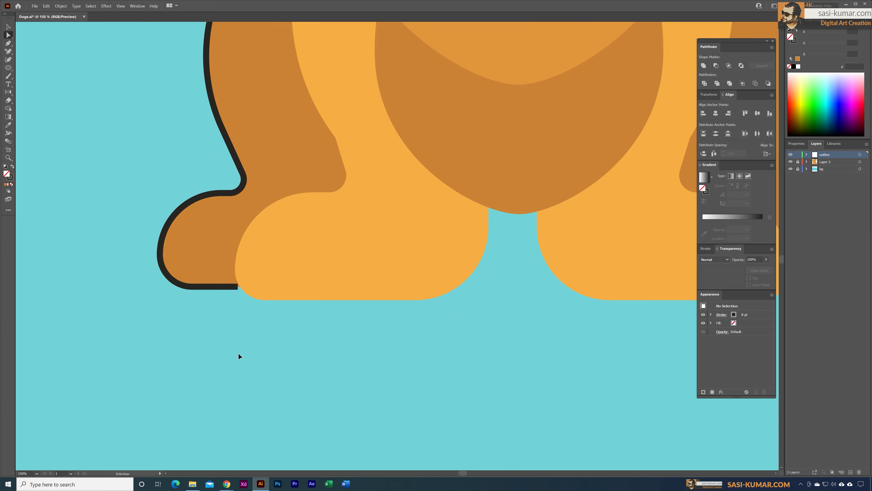
Unlock Layer 2 and select the orange front leg shape nearest the tail
key("ctrl+minus")
key("ctrl+minus")
key("ctrl+minus")
left_click_drag(377, 297, 307, 327)
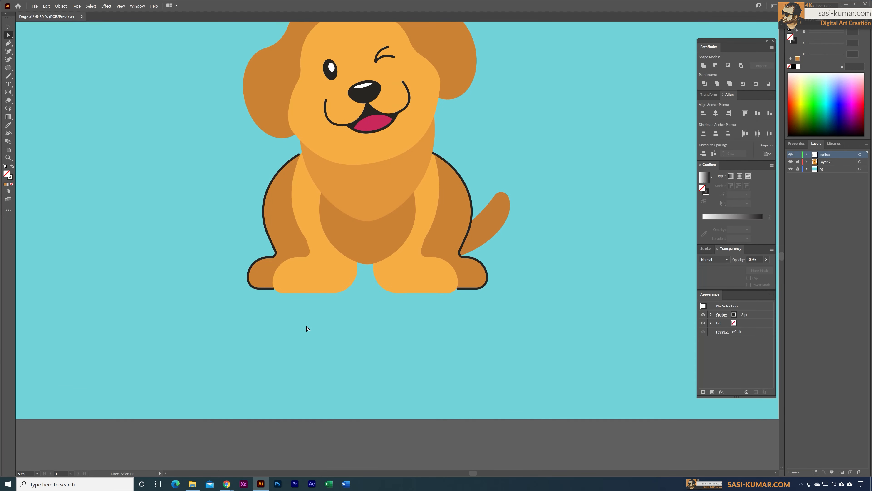
left_click(8, 28)
left_click(798, 169)
left_click(798, 162)
left_click(437, 208)
key("Right")
key("Right")
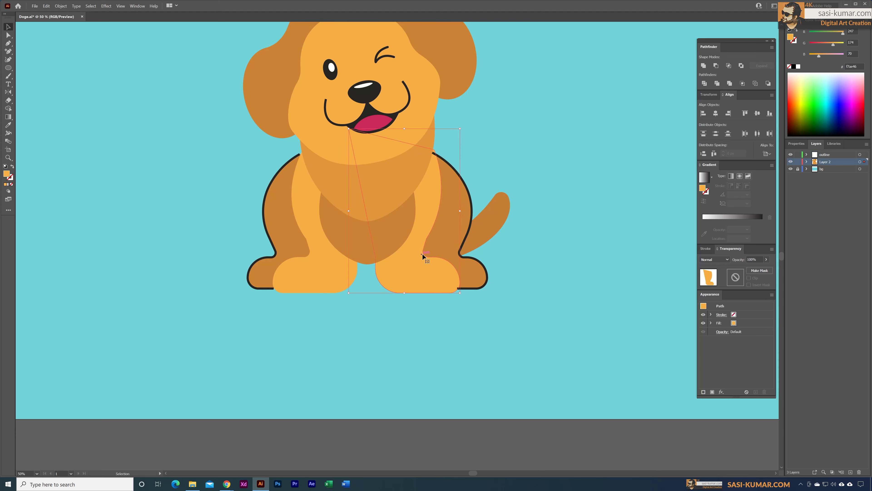
key("Left")
key("Left")
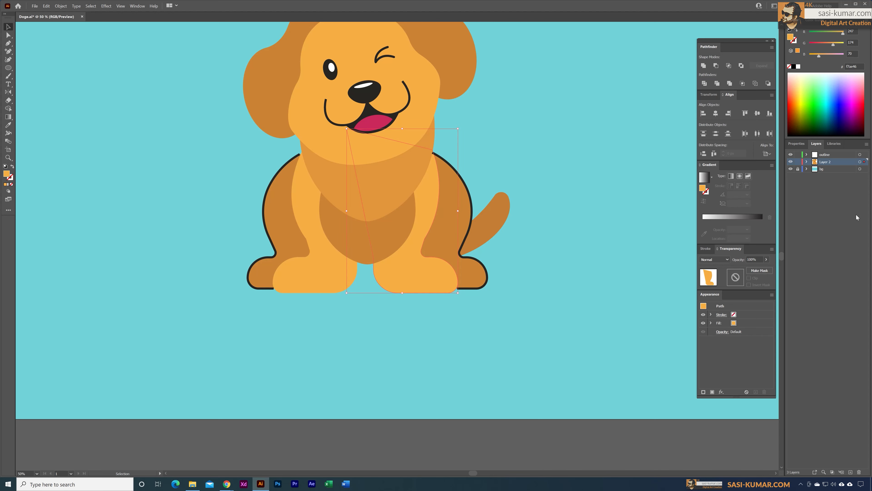
Place a copy of the front leg shape on the outline layer beside the dog and give it the hind leg's black unfilled stroke
key("ctrl+v")
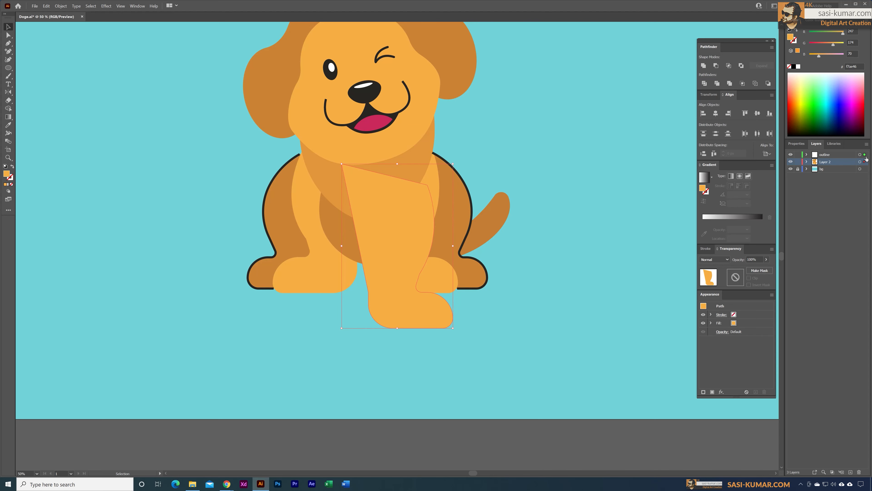
left_click_drag(866, 160, 865, 154)
left_click_drag(423, 243, 578, 199)
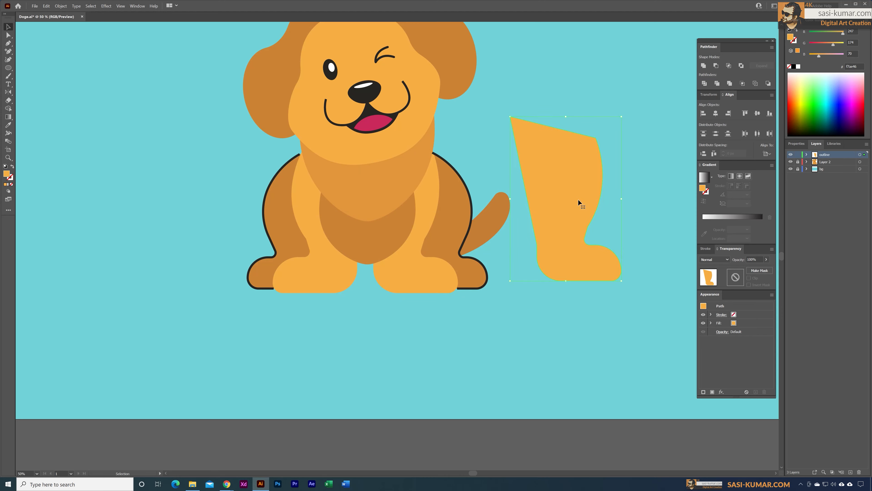
key("i")
left_click(470, 189)
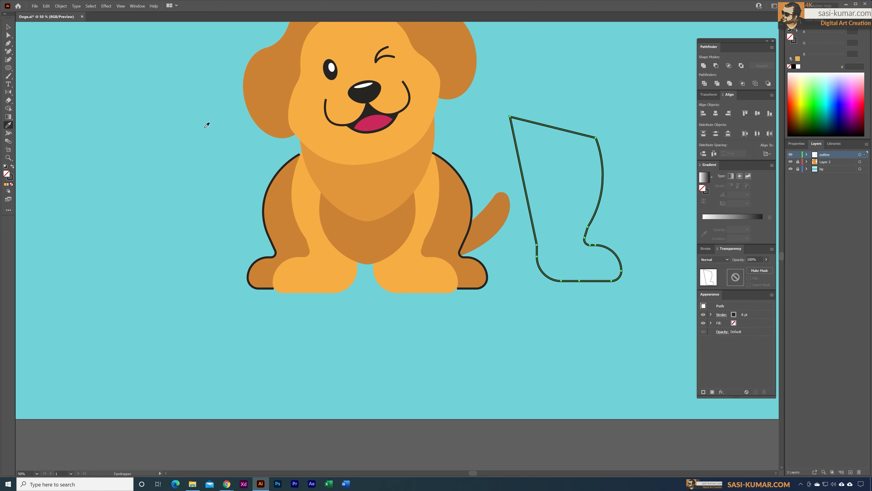
Delete the upper inner corner point of the copied front leg outline so its path is open
key("a")
left_click(510, 118)
key("Delete")
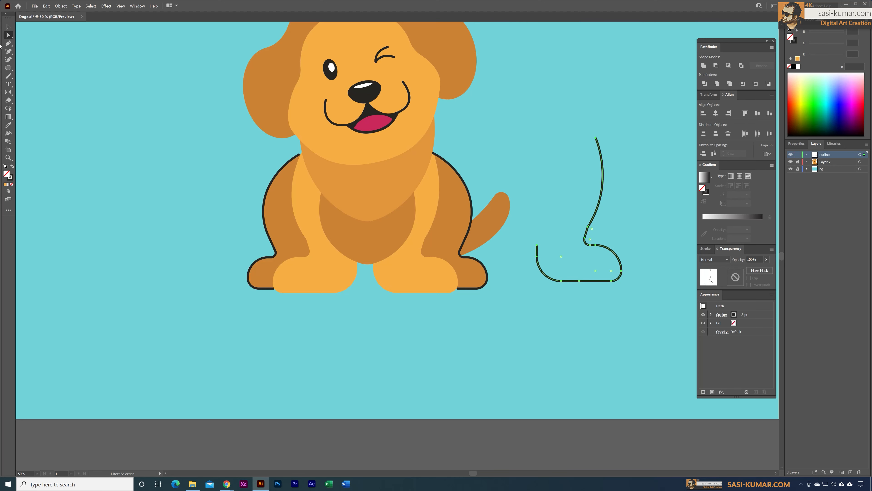
Move the open outline onto the front leg nearest the tail, aligned with the leg's edges
left_click(8, 27)
left_click(582, 171)
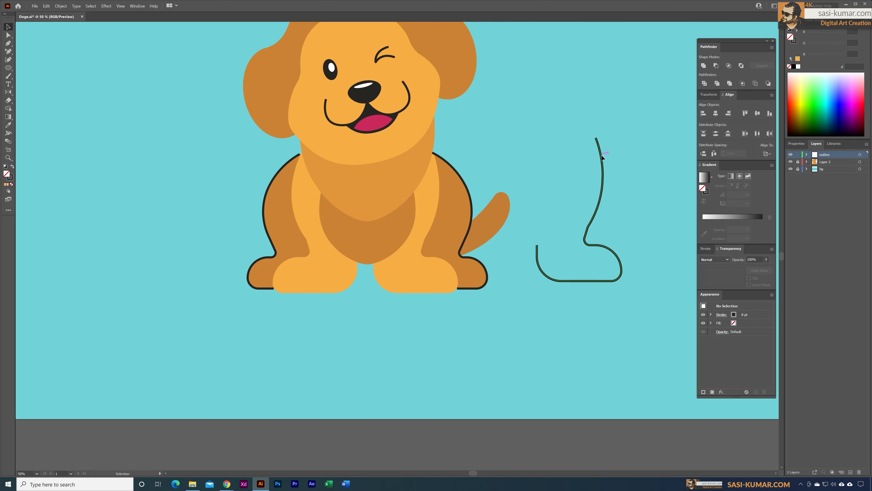
left_click_drag(604, 158, 437, 169)
left_click(503, 136)
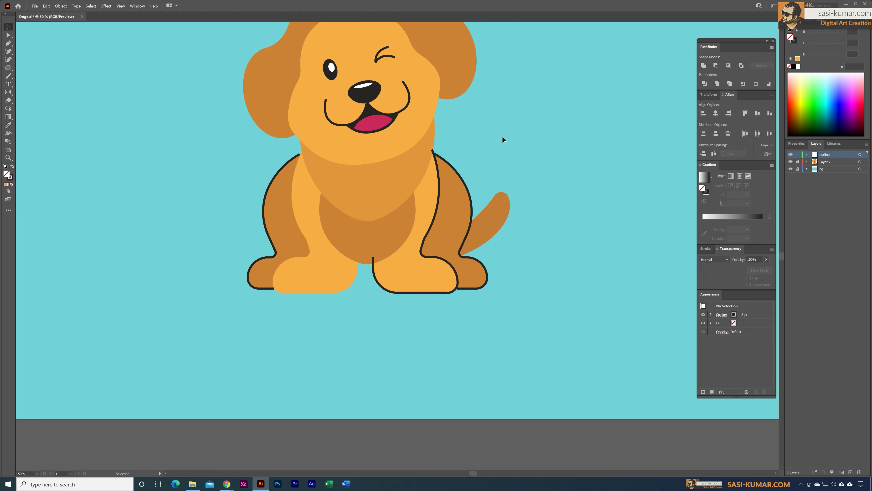
left_click(442, 170)
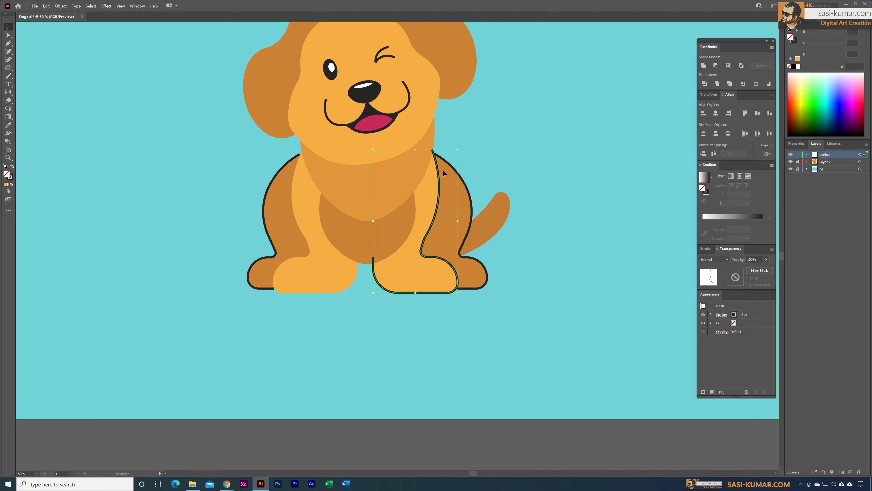
left_click(534, 149)
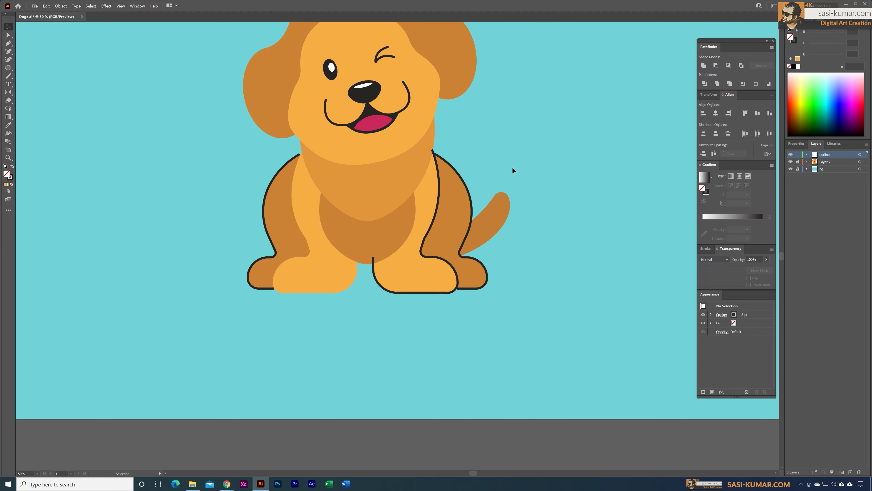
Shorten the inner end of this front leg outline so it stops at the belly's edge
left_click(372, 278)
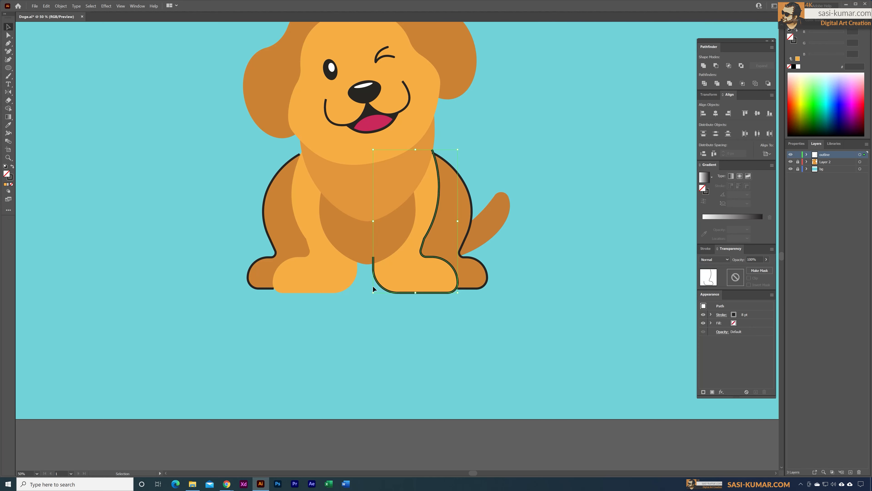
key("ctrl+equal")
left_click(8, 35)
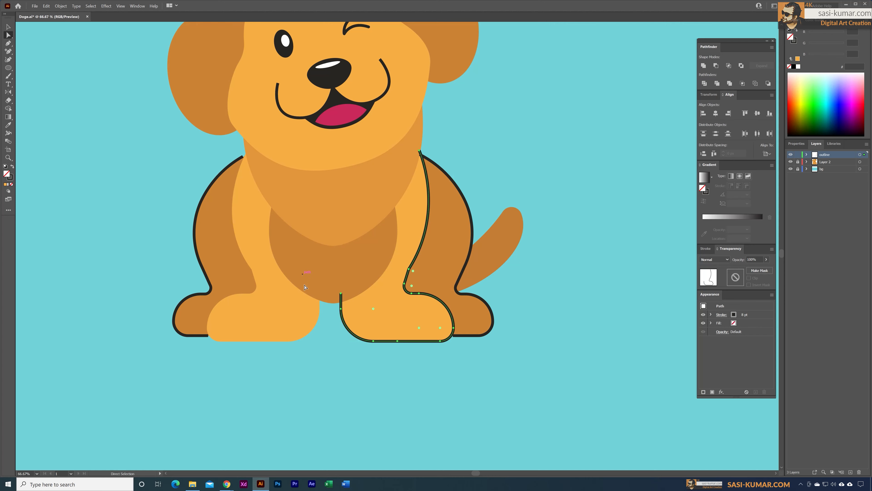
left_click(341, 295)
left_click(547, 195)
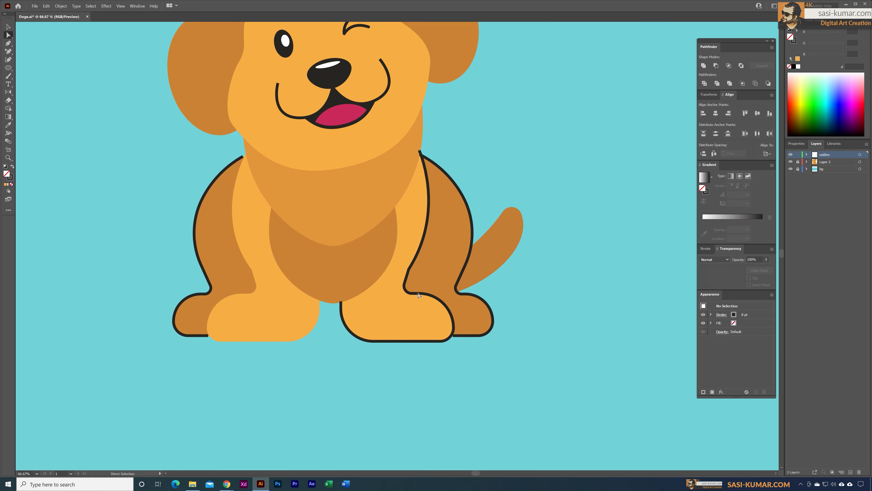
Try to reflect a copy of the front leg outline across the vertical axis and fit it onto the other front leg
key("v")
left_click(429, 195)
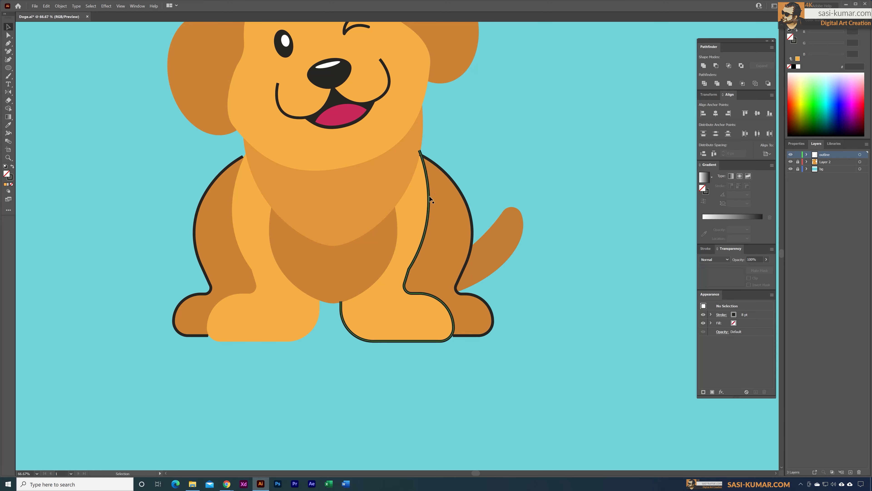
key("o")
key("Return")
left_click(440, 221)
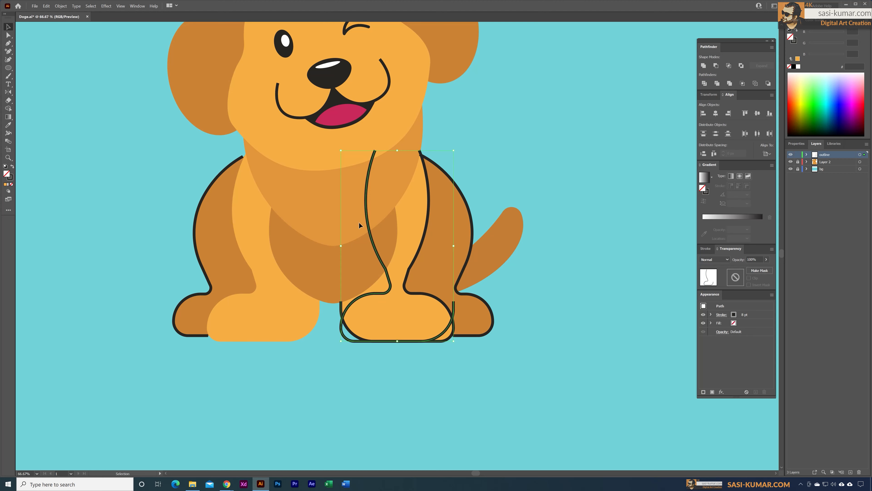
left_click_drag(371, 222, 233, 222)
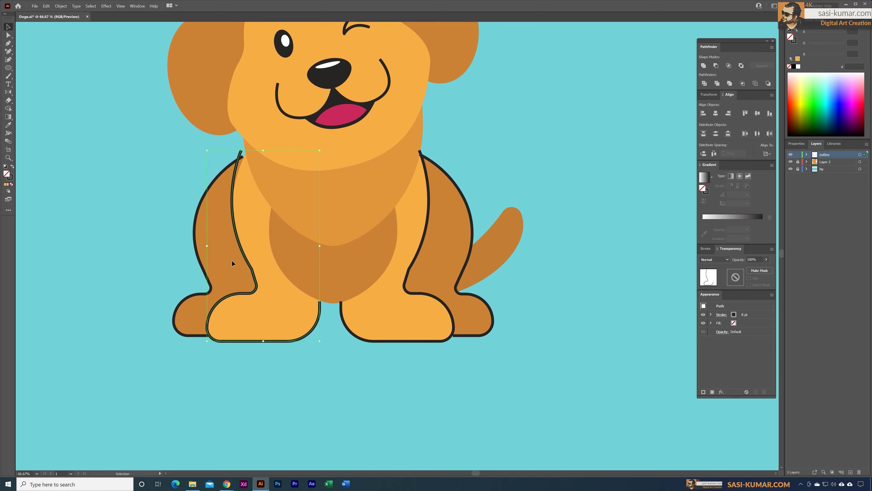
Outline the other front leg with a black-stroked copy of its own shape, removing the copy's upper inner corner point
key("i")
left_click(274, 242)
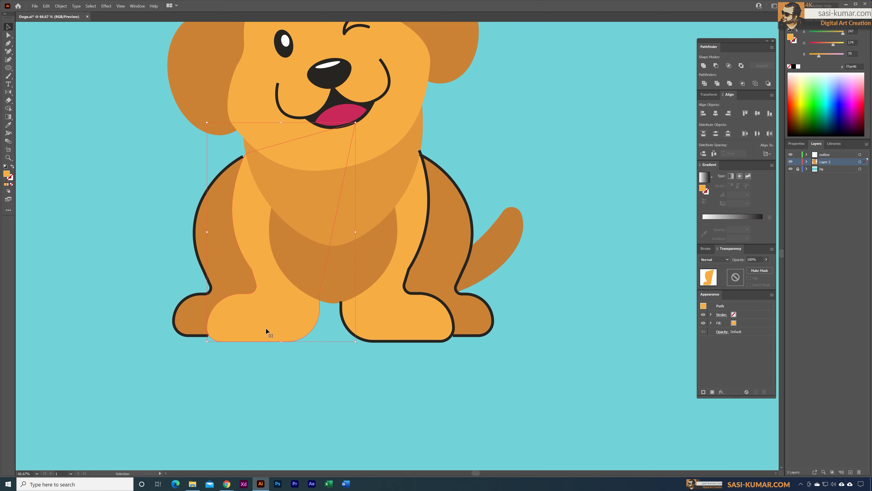
left_click(430, 217)
key("v")
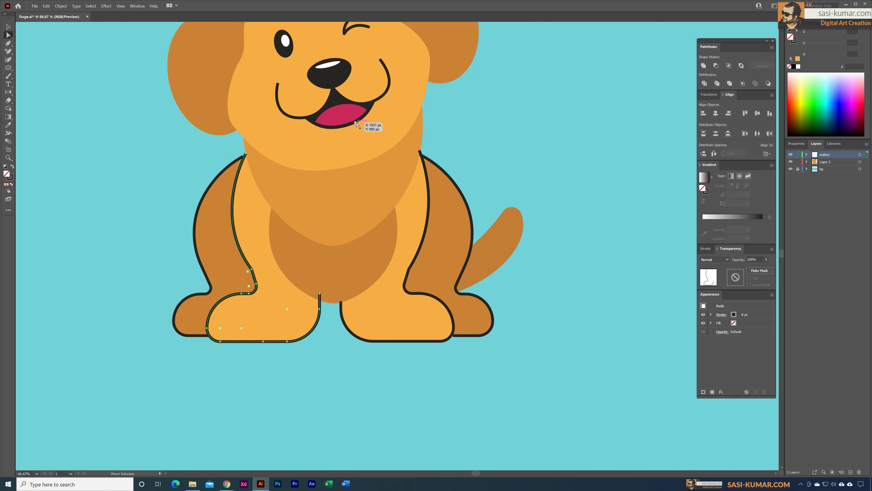
key("ctrl+shift+a")
key("ctrl+minus")
key("ctrl+minus")
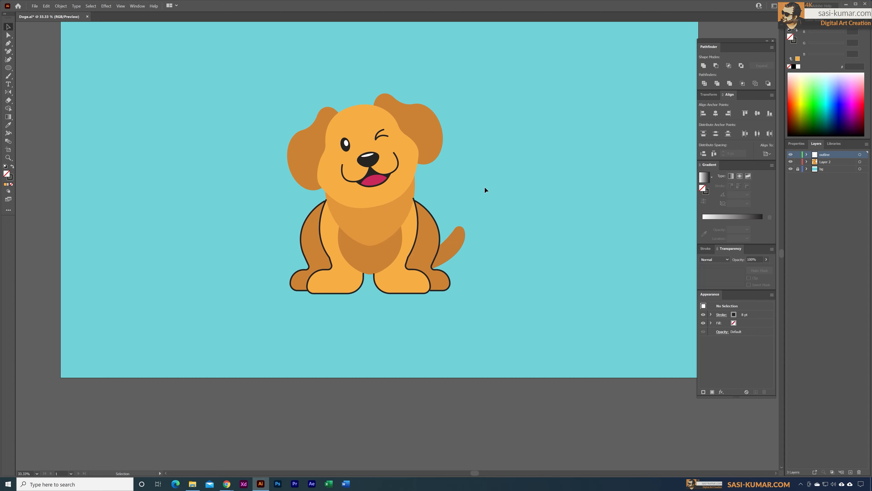
Paste a copy of the neck fur shape onto the outline layer and align it over the original
left_click(387, 227)
key("ctrl+c")
left_click(838, 155)
key("ctrl+v")
left_click_drag(416, 230, 381, 155)
Apply the front leg outline's black stroke and empty fill to the neck shape copy
key("i")
left_click(431, 219)
key("v")
left_click(474, 152)
key("ctrl+plus")
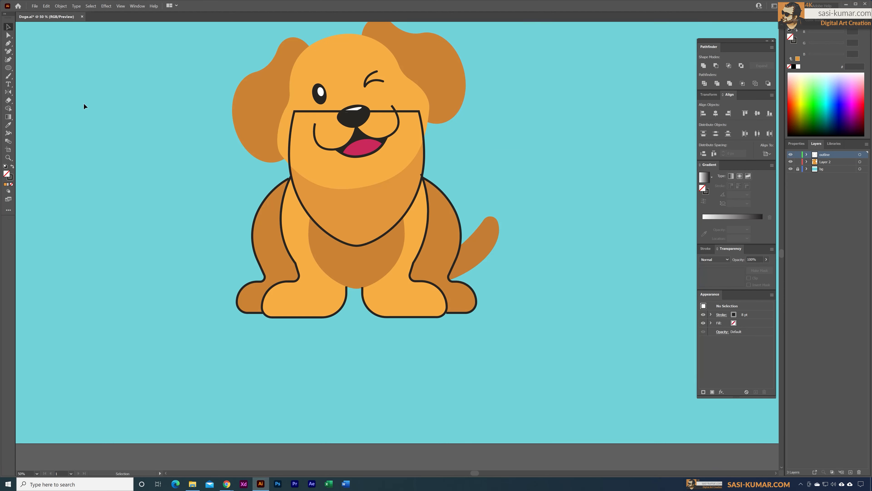
key("p")
left_click(289, 161)
left_click(425, 140)
key("ctrl+z")
key("ctrl+z")
Isolate the neck outline, add an anchor point on each side below the face, and delete the part crossing the face
key("v")
double_click(424, 161)
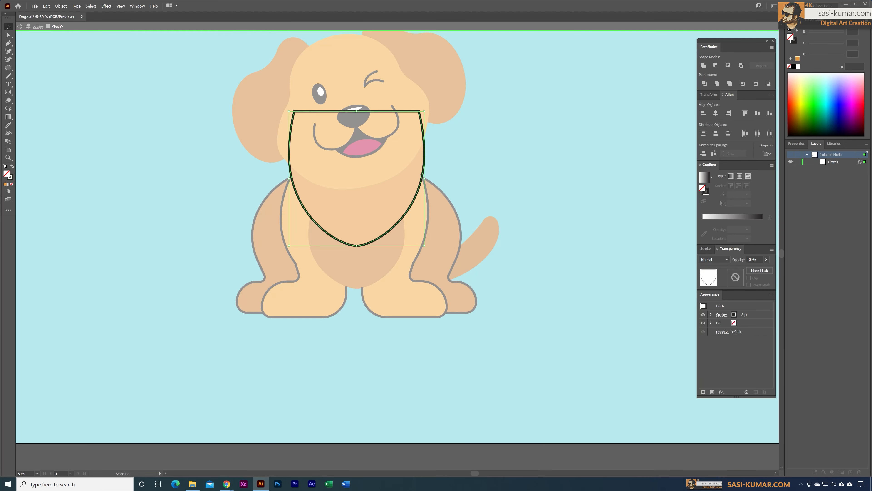
key("p")
left_click(290, 154)
left_click(424, 137)
key("a")
left_click_drag(268, 93, 443, 126)
key("Delete")
key("v")
double_click(120, 130)
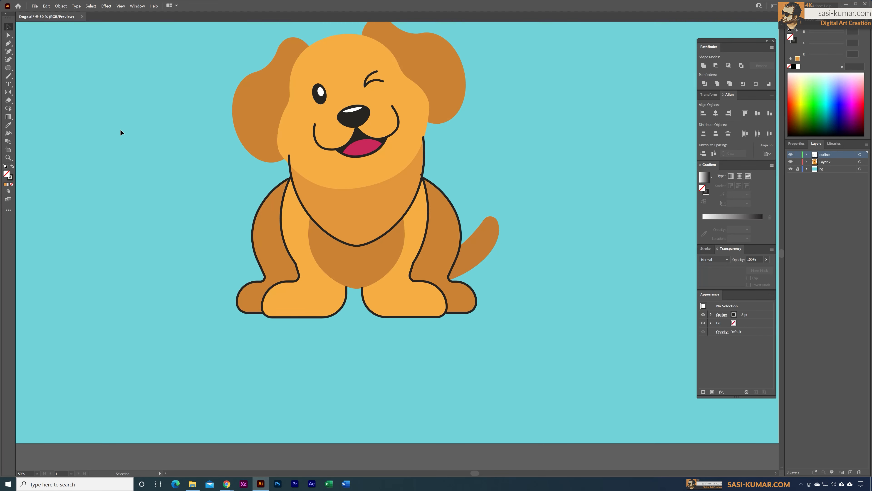
Isolate the neck outline again and add two anchor points on each side of its lower curve
double_click(323, 230)
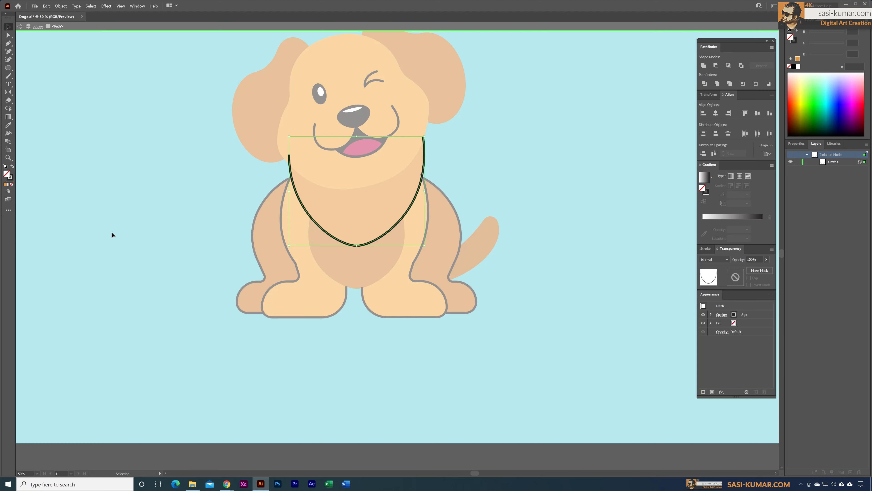
key("p")
left_click(309, 214)
key("plus")
left_click(406, 213)
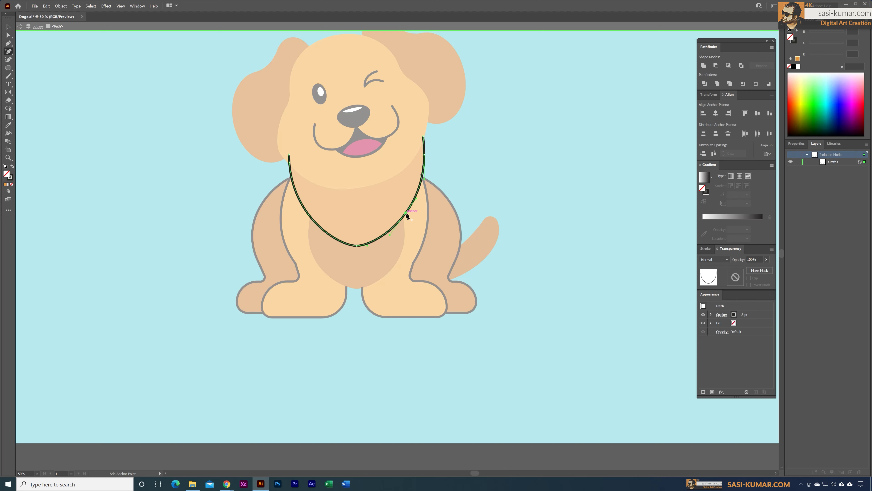
left_click(384, 235)
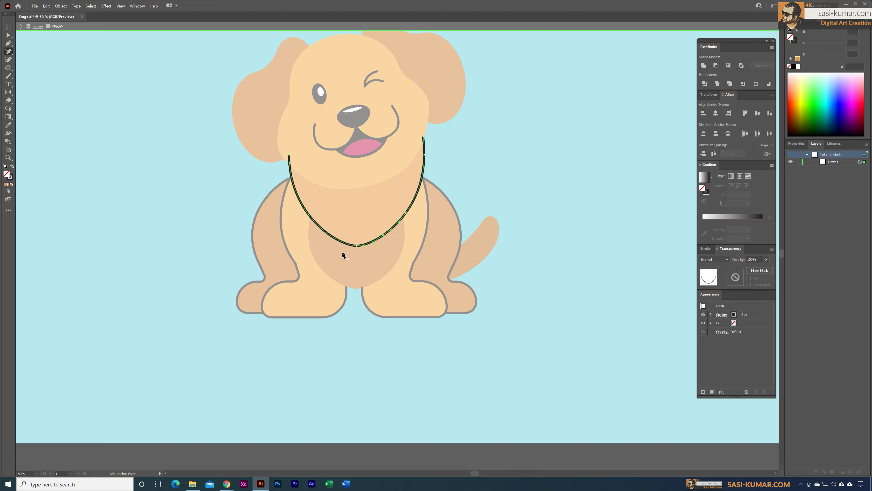
left_click(331, 236)
Delete the segment between the paired anchor points on each side of the neck outline and exit isolation
left_click(319, 228)
key("Delete")
left_click(397, 224, "ctrl")
key("Delete")
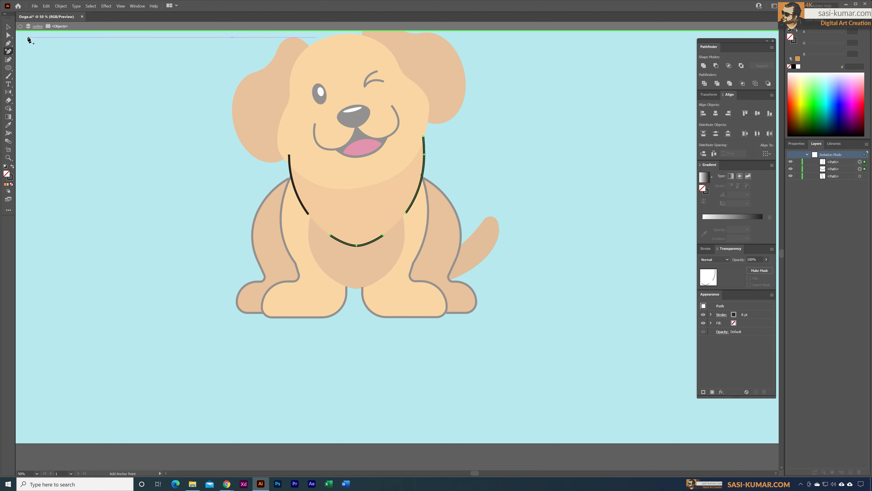
left_click(8, 27)
double_click(168, 158)
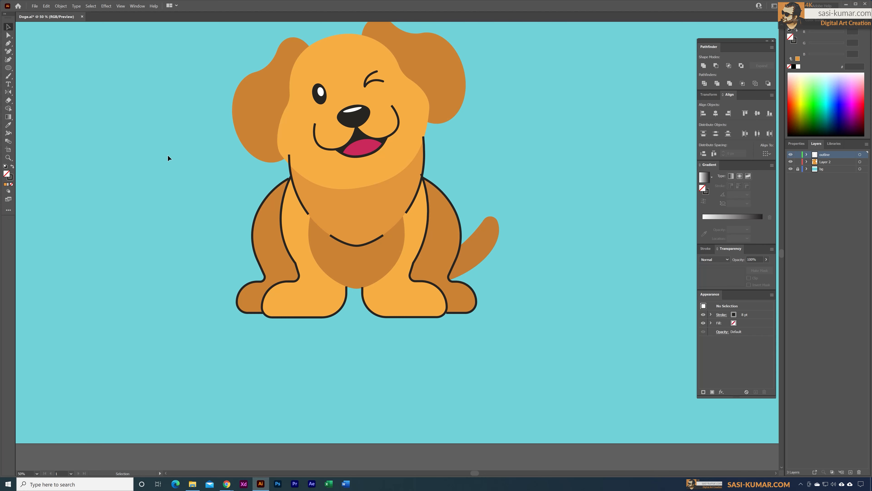
Paste copies of the head and both ears onto the outline layer beside the dog and unite them into one shape
left_click_drag(502, 148, 470, 177)
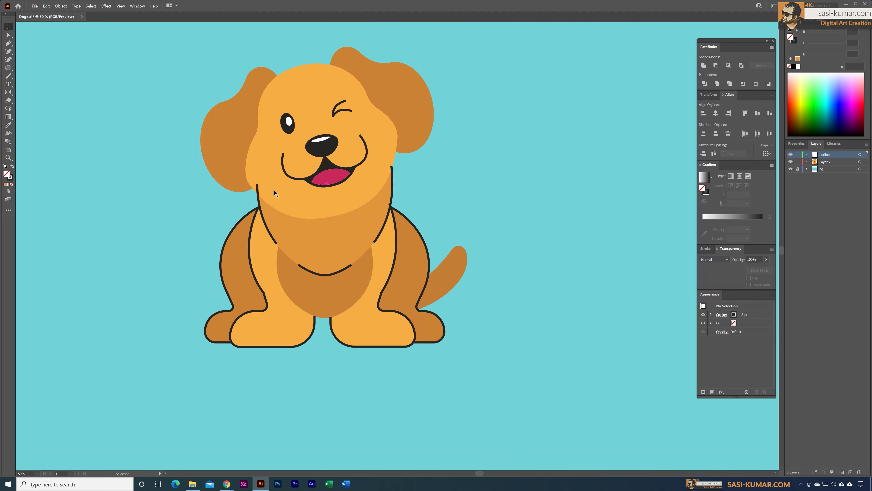
left_click(236, 131)
left_click(298, 160, "shift")
left_click(391, 109, "shift")
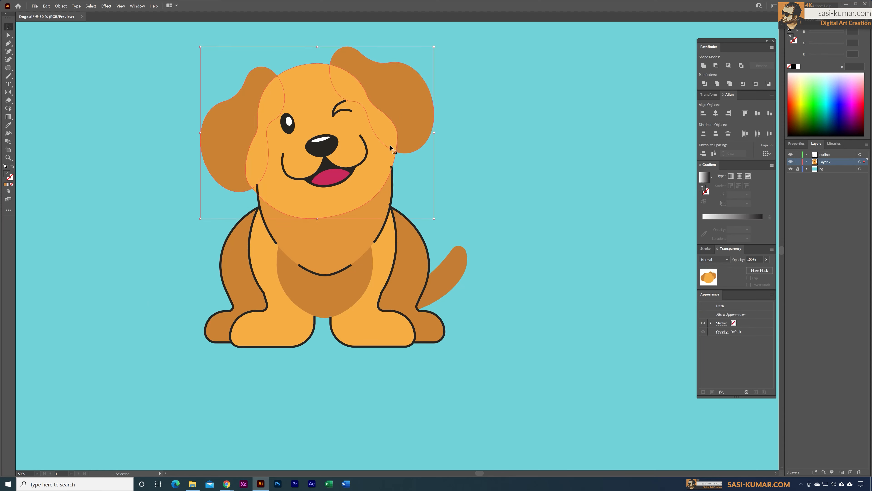
left_click(841, 156)
key("ctrl+v")
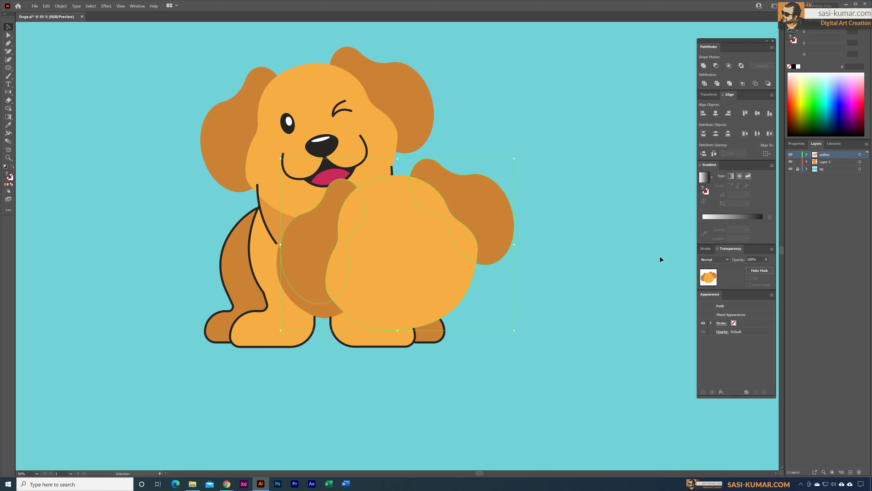
left_click_drag(418, 229, 576, 159)
left_click(704, 66)
Give the united head shape the black unfilled outline stroke and move it onto the dog's head and ears
key("i")
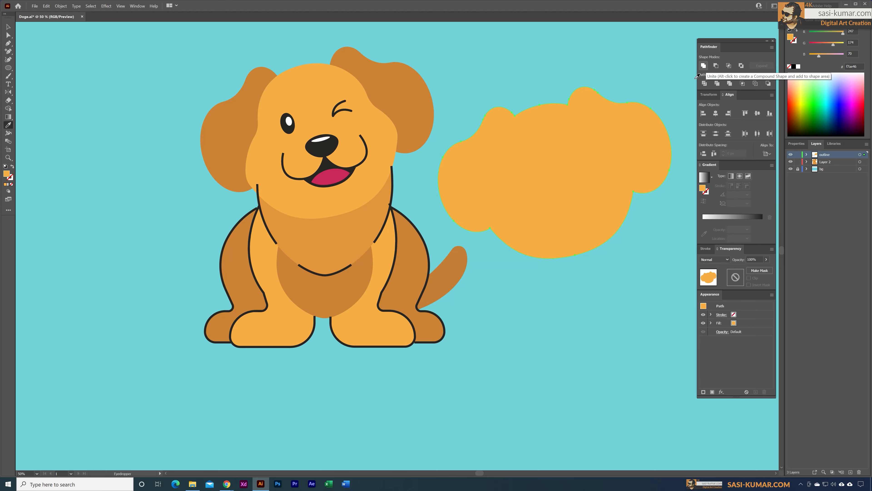
left_click(394, 188)
key("v")
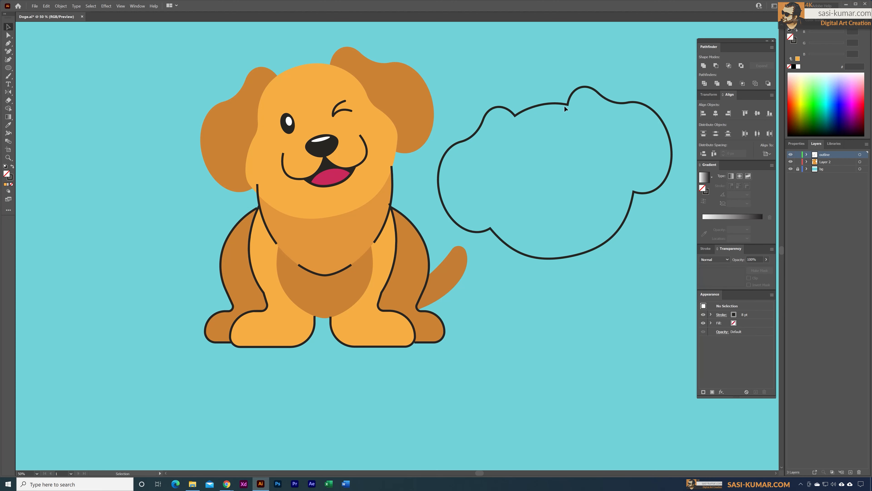
left_click_drag(565, 106, 329, 64)
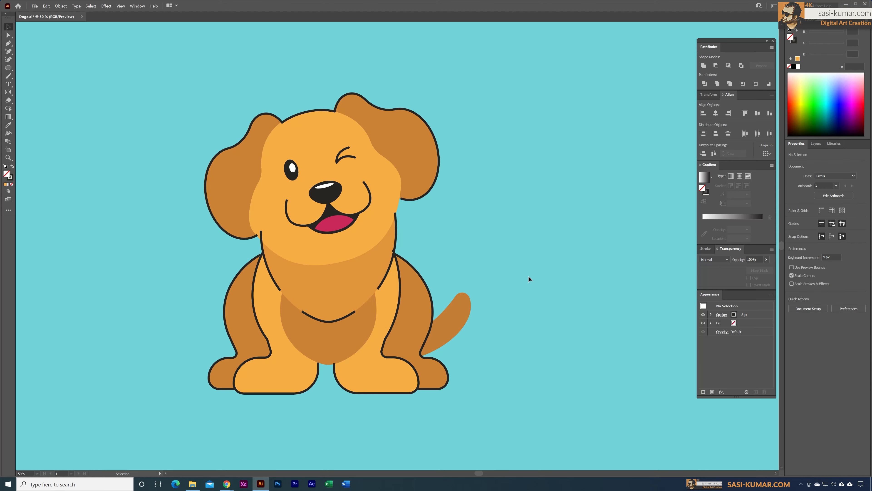
Paste a copy of the head shape onto the outline layer and place it beside the dog
left_click(386, 187)
left_click(816, 144)
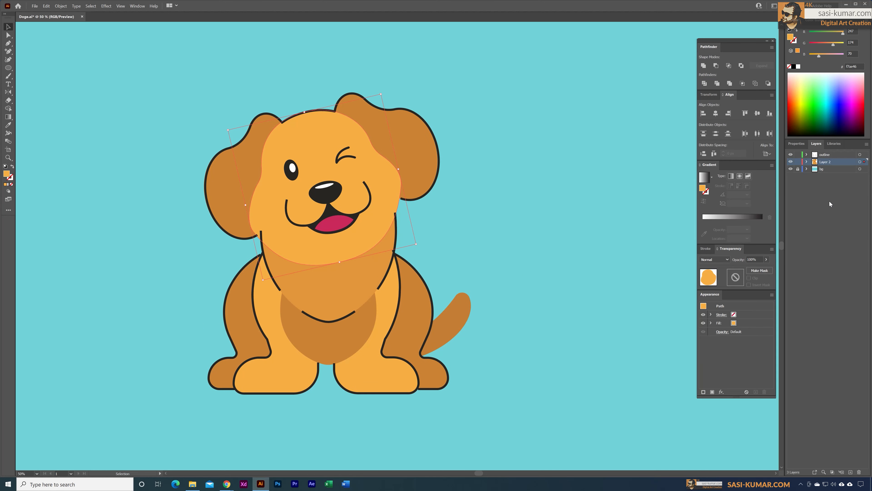
left_click(831, 157)
left_click(584, 199)
key("ctrl+v")
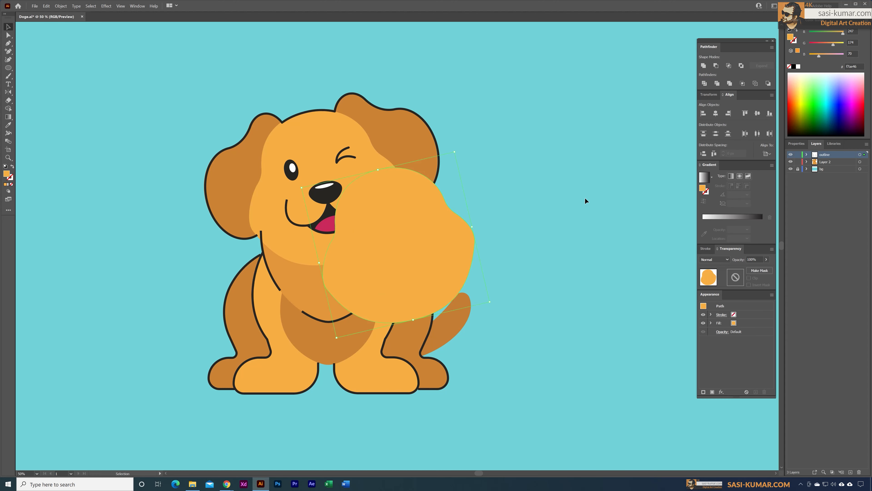
left_click_drag(388, 252, 526, 183)
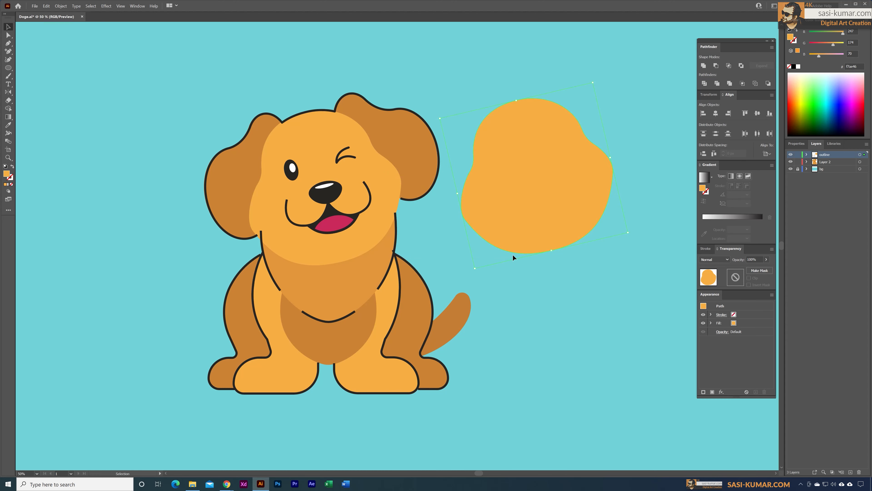
Give the pasted head the black unfilled outline stroke and delete its top anchor point to open the curve
key("i")
left_click(394, 241)
key("a")
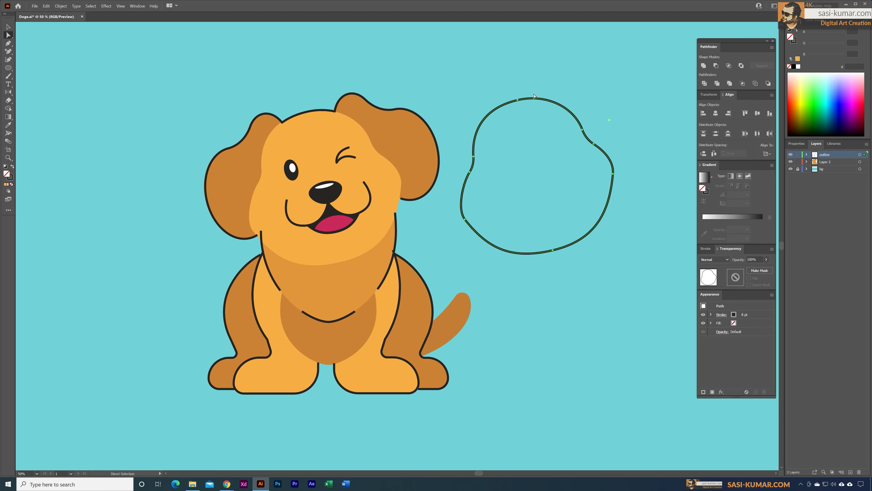
left_click(518, 101)
key("Delete")
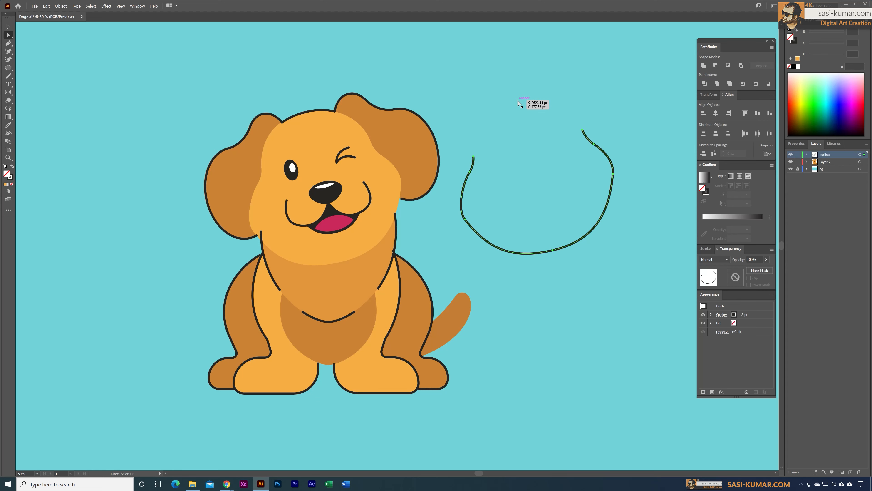
Move the open head outline onto the dog's head so it follows the cheeks and chin
key("v")
left_click(601, 162)
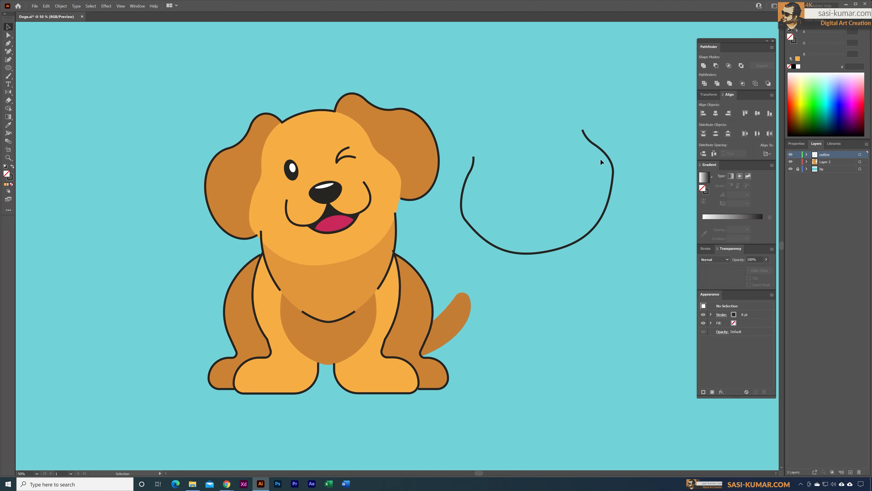
left_click_drag(595, 149, 384, 159)
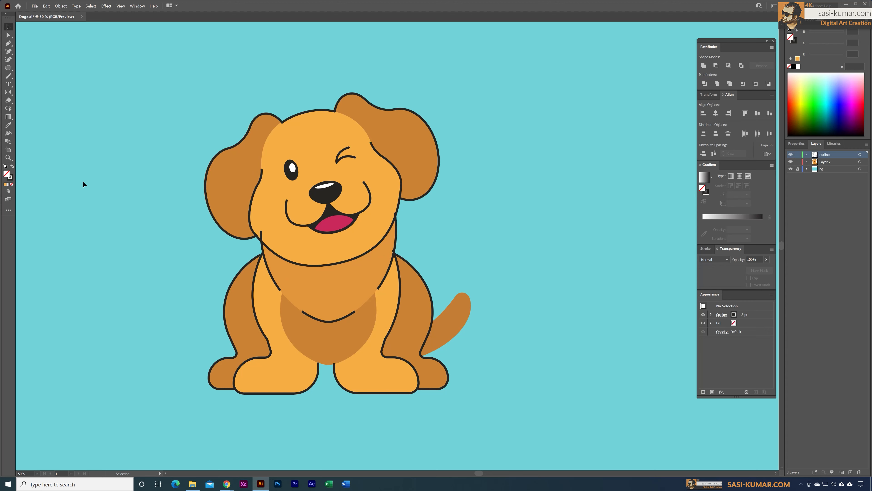
Isolate the head outline, add two anchor points along its chin curve and delete the segment between them
left_click(4, 43)
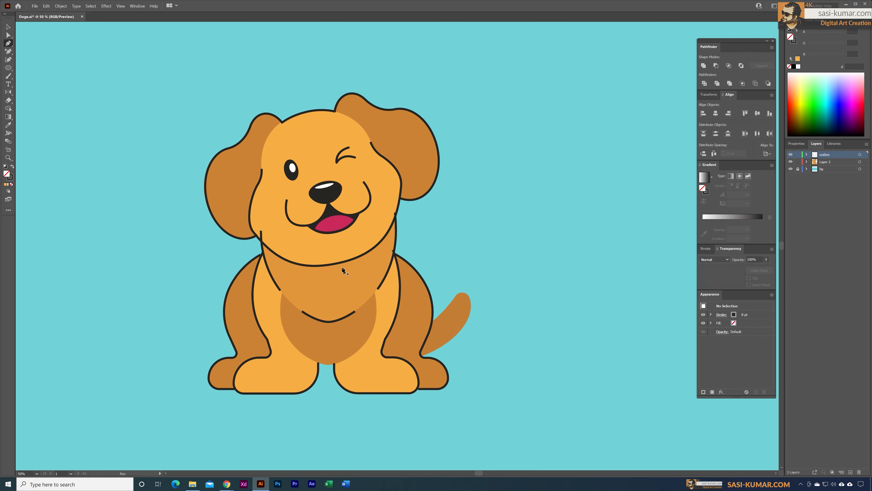
key("v")
double_click(303, 266)
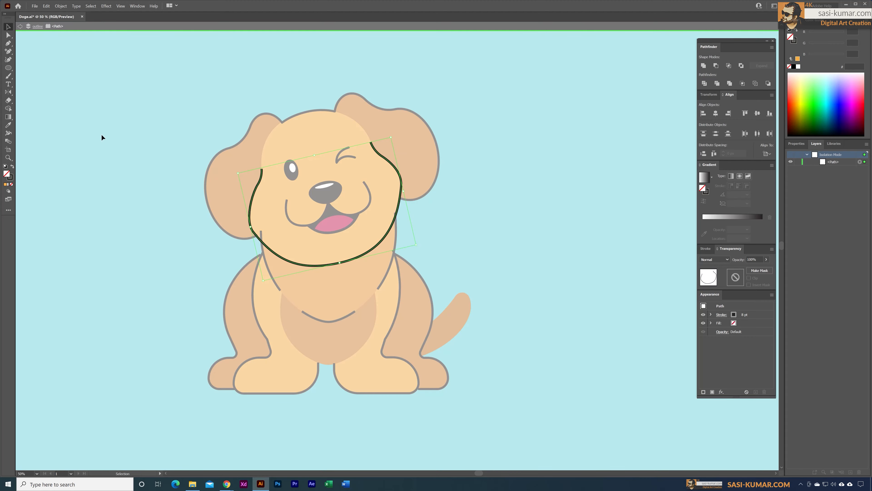
left_click(8, 51)
left_click(388, 231)
left_click(306, 265)
left_click(8, 34)
key("Delete")
key("v")
key("Escape")
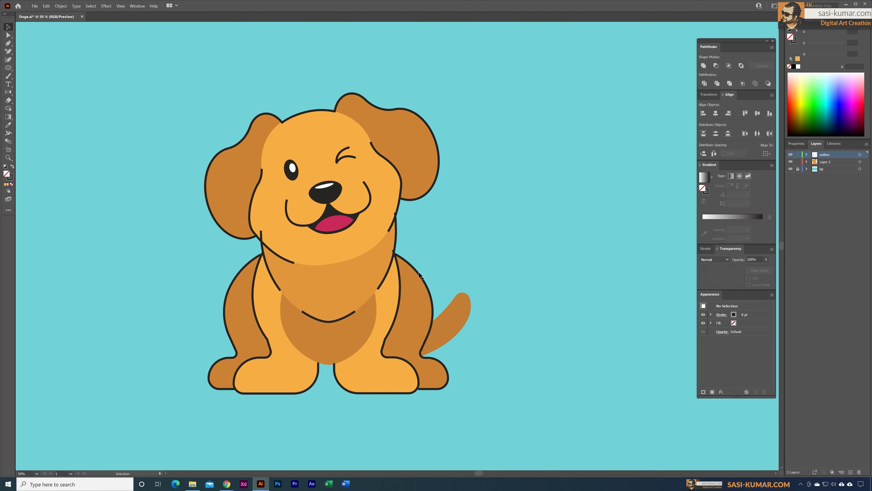
Apply the wedge-shaped width profile to the outline stroke of the hind leg beside the tail
left_click(423, 279)
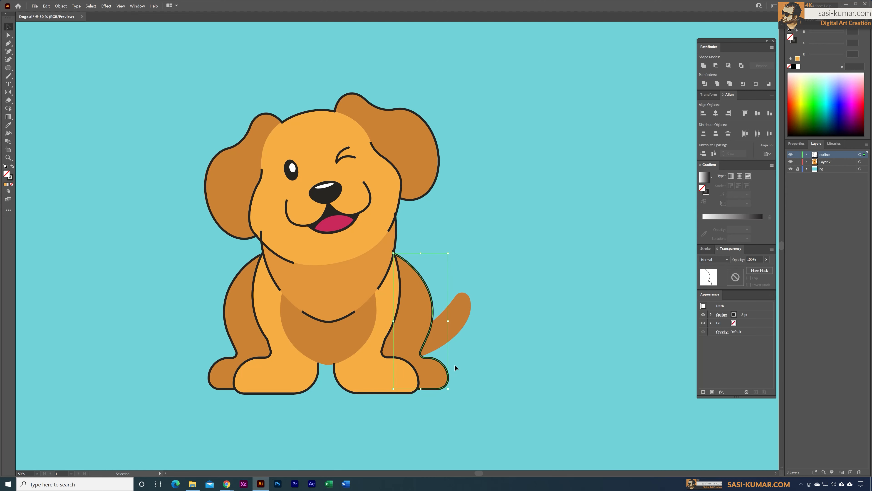
key("a")
key("ctrl+plus")
scroll(509, 329, "up", 1)
key("v")
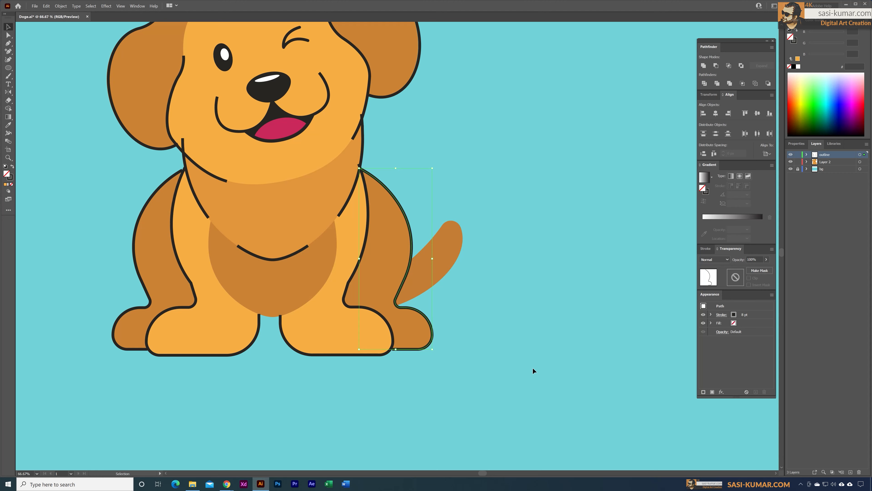
left_click(800, 146)
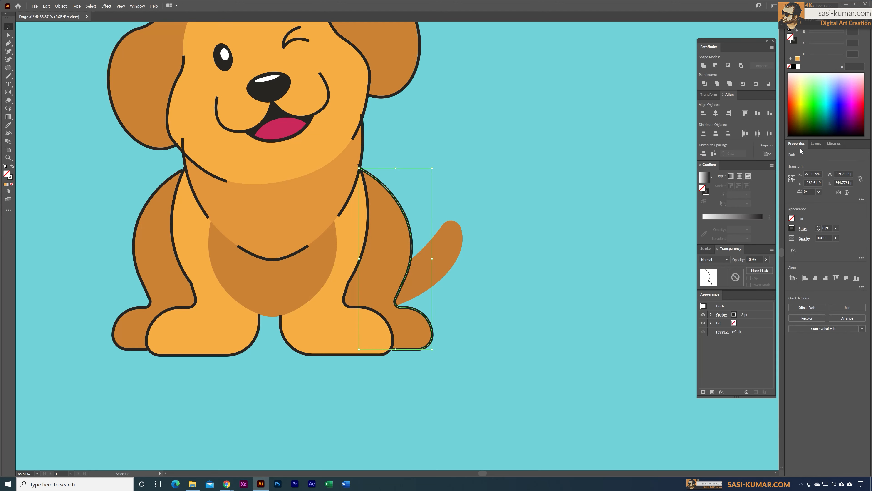
left_click(804, 229)
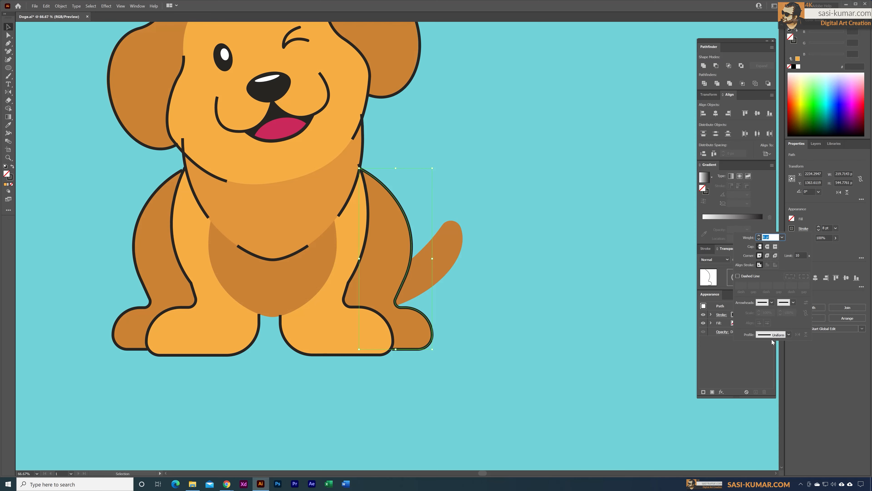
left_click(789, 335)
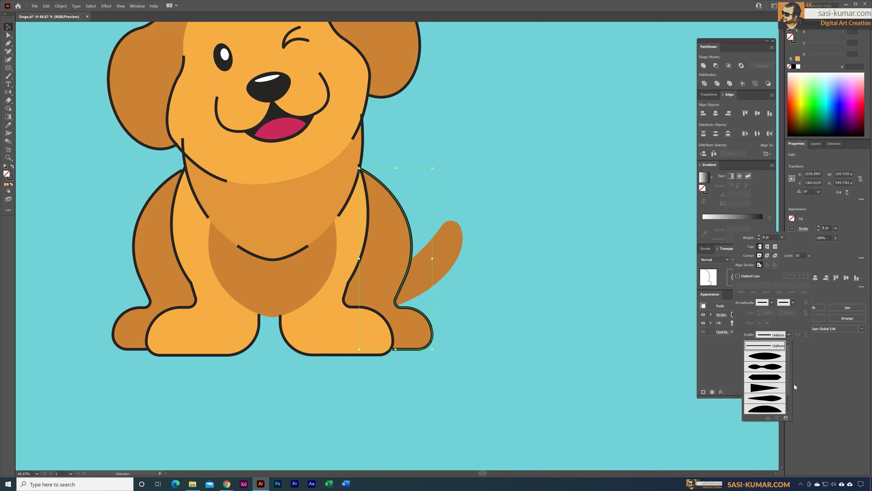
left_click(766, 388)
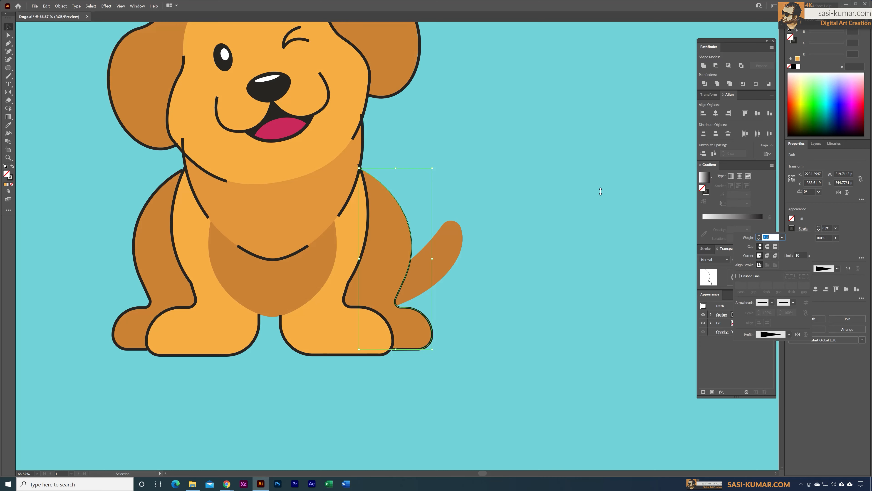
left_click(592, 225)
left_click(554, 290)
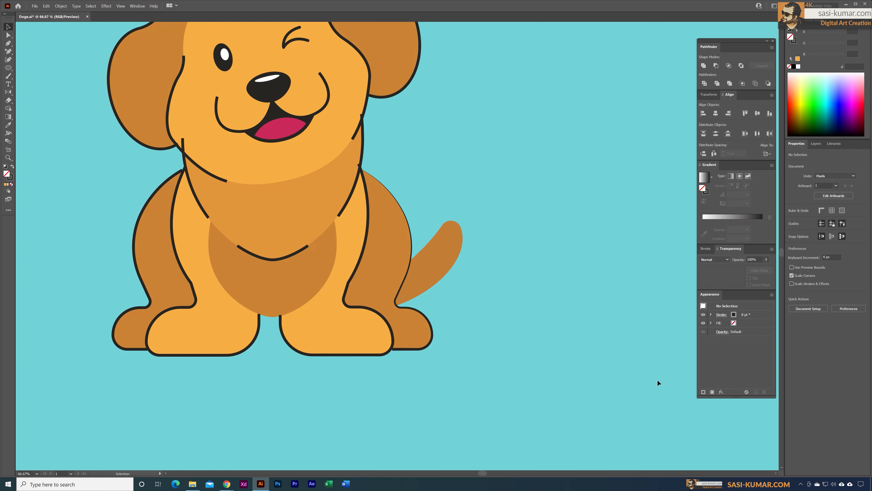
Change the tail-side hind leg outline to the even width profile that tapers at both ends
left_click(432, 342)
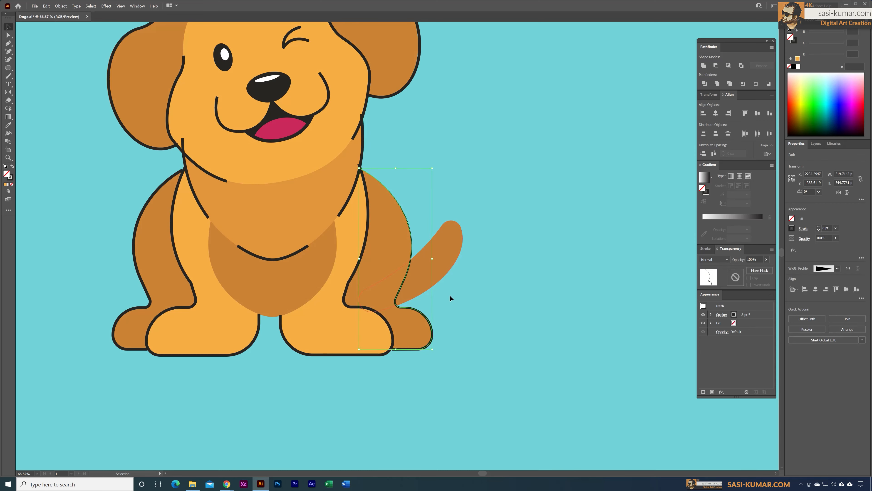
left_click(838, 269)
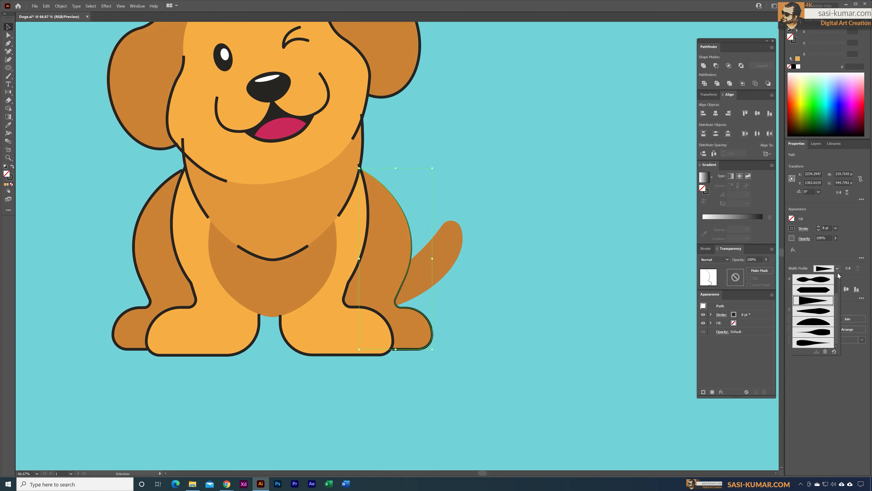
left_click(833, 351)
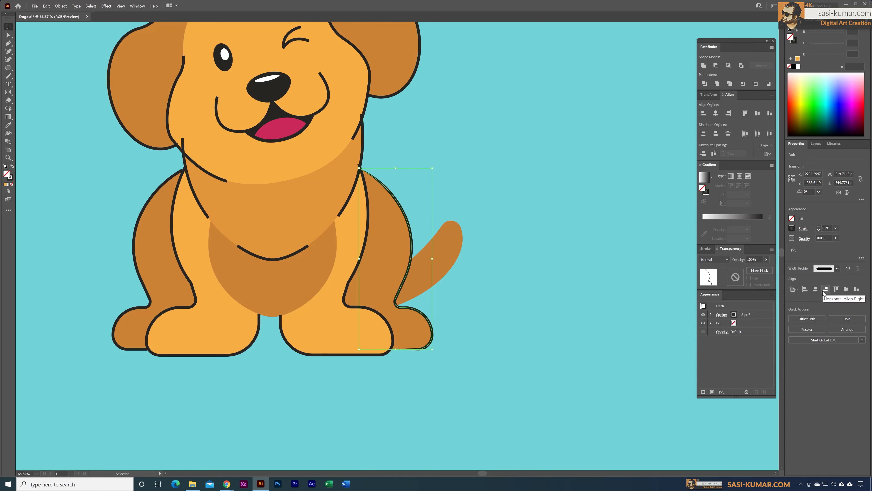
left_click(555, 174)
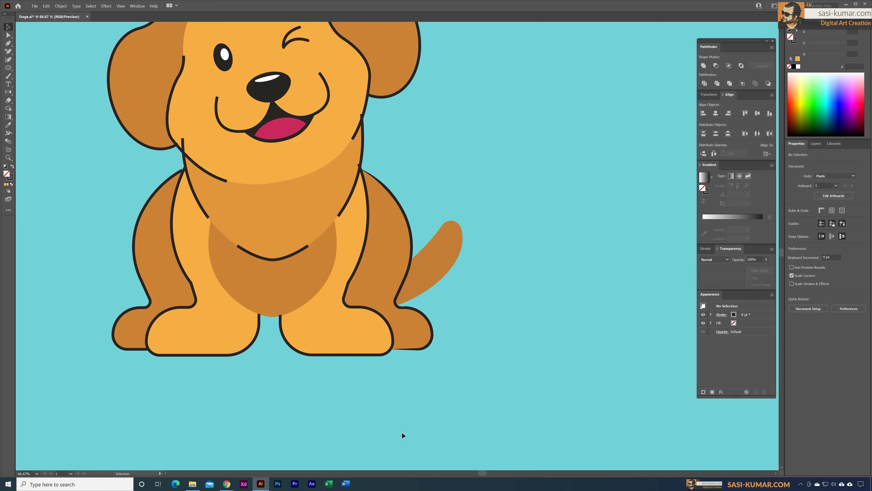
Apply the even width profile with both ends tapered to the front leg outline nearest the tail
left_click(346, 355)
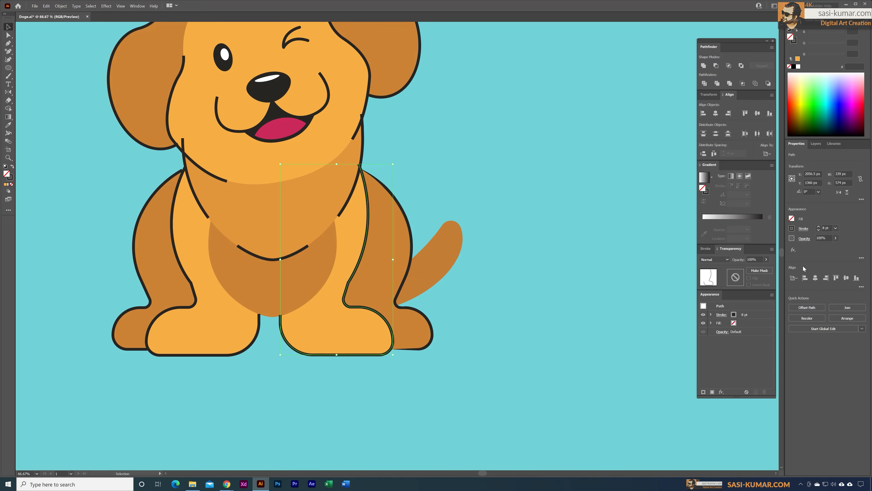
left_click(809, 232)
left_click(789, 335)
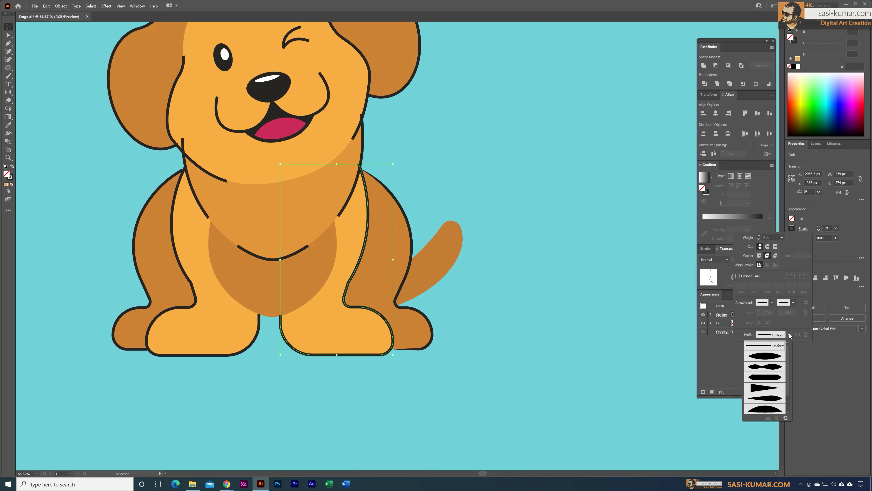
left_click(777, 377)
left_click(524, 275)
left_click(525, 243)
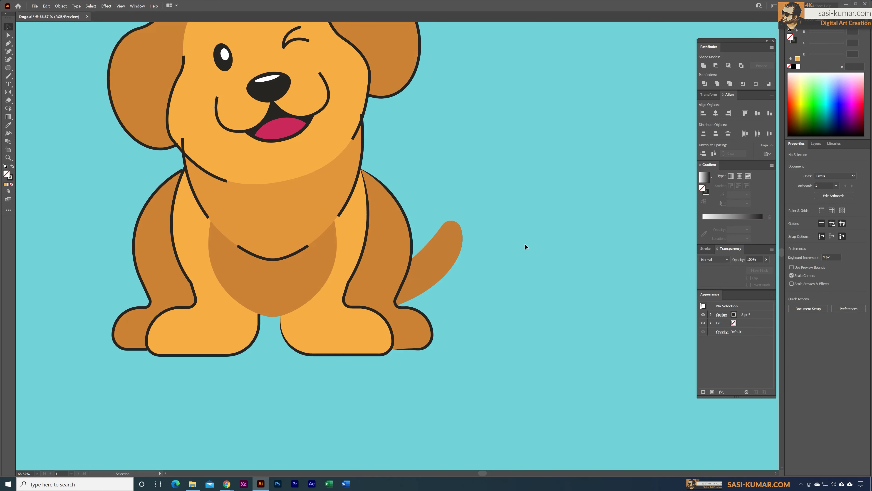
Apply the same both-ends-tapered width profile to the outline of the other front leg
left_click(254, 344)
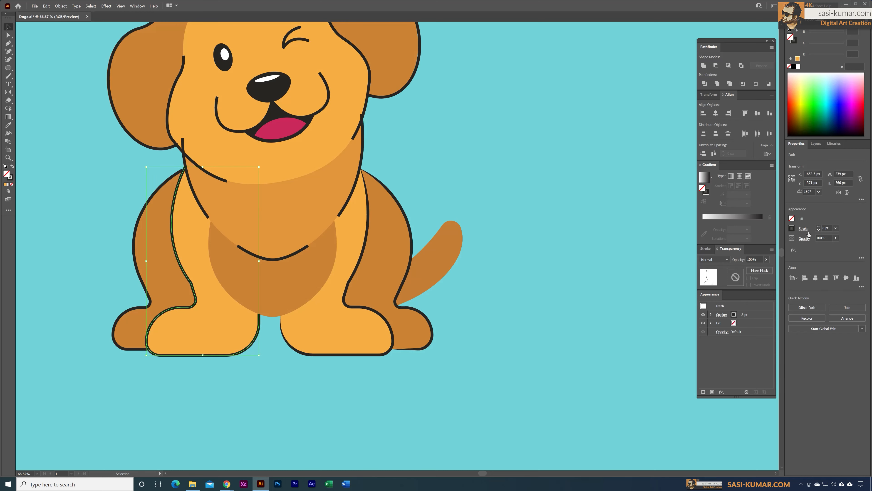
left_click(808, 234)
left_click(789, 335)
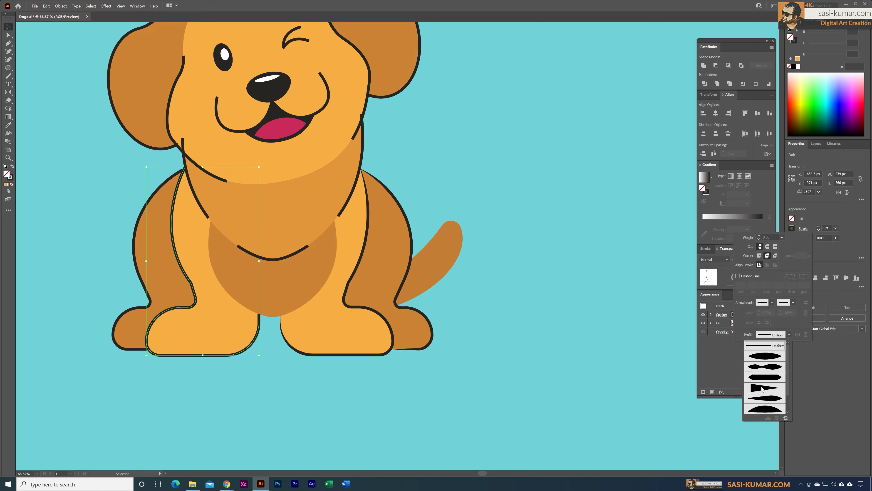
left_click(770, 377)
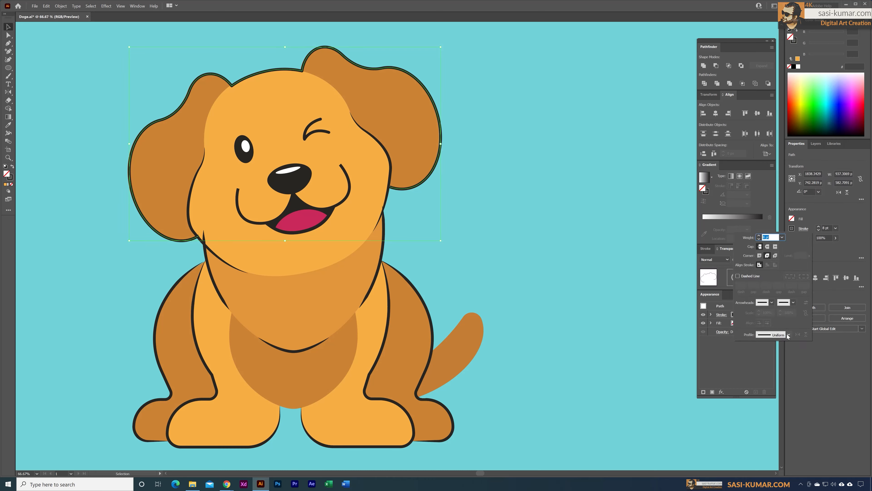
Taper the stroke ends of the head-and-ears outline, the mouth curves and the winking eye with a width profile
left_click(529, 248)
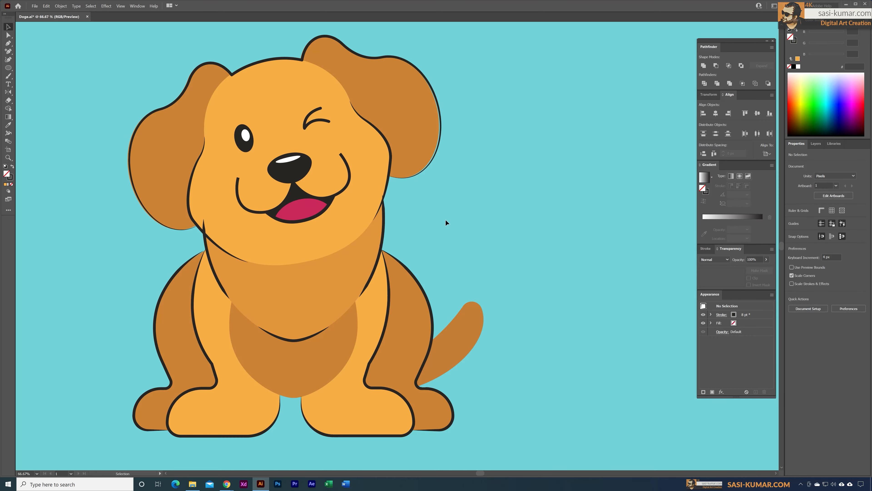
left_click(804, 228)
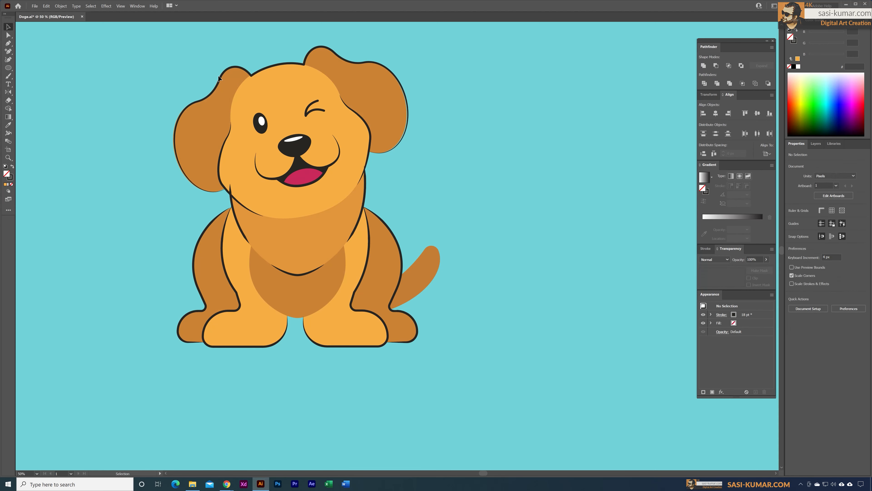
left_click(496, 182)
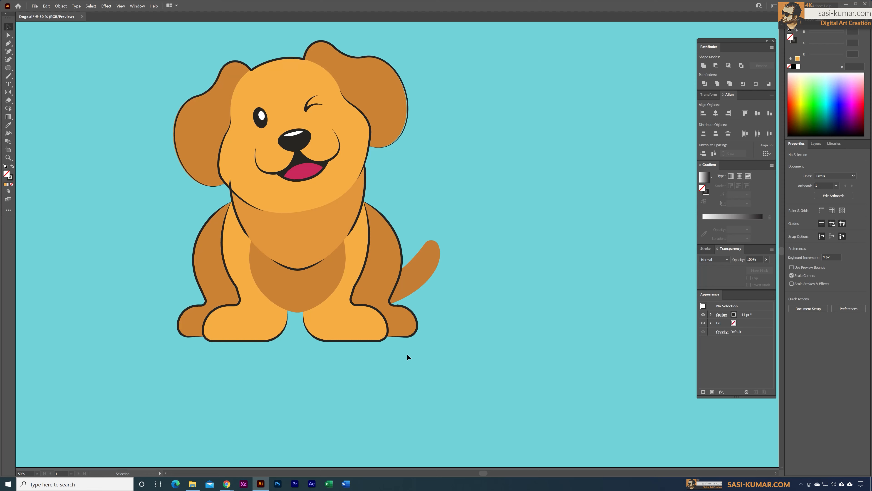
Try removing the outline of the hind leg beside the tail and isolating the brown leg shape
left_click(402, 263)
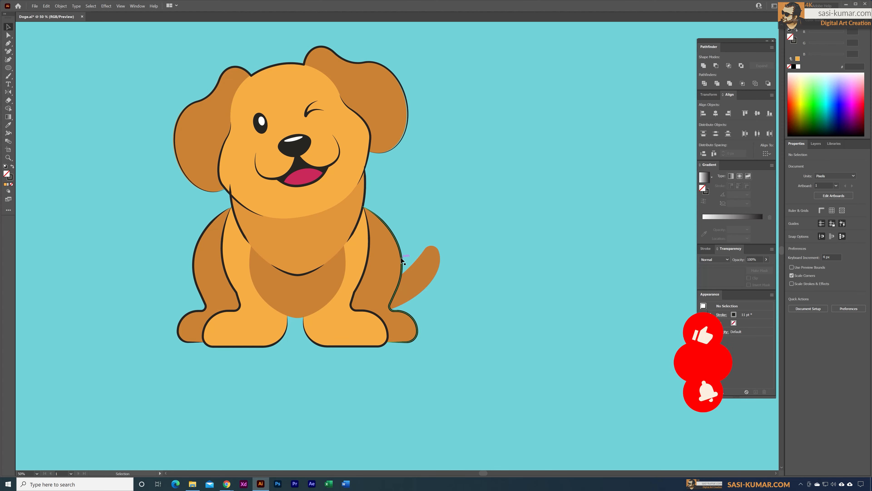
left_click(818, 149)
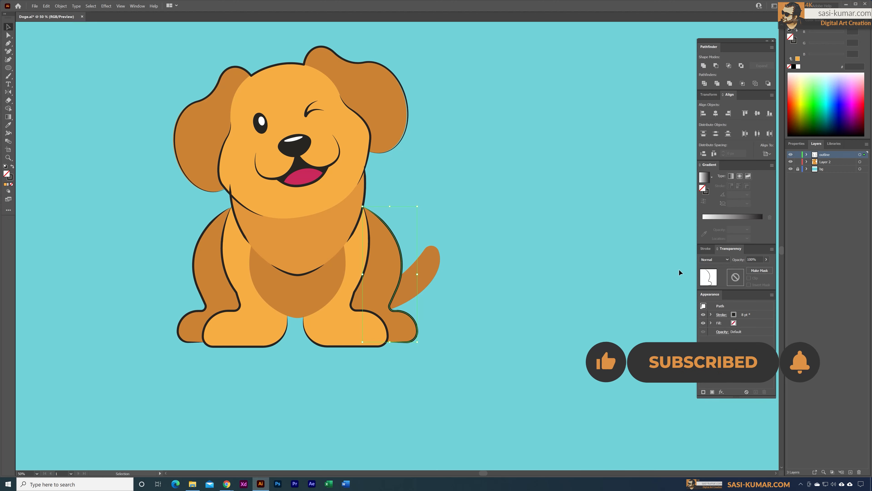
left_click(604, 307)
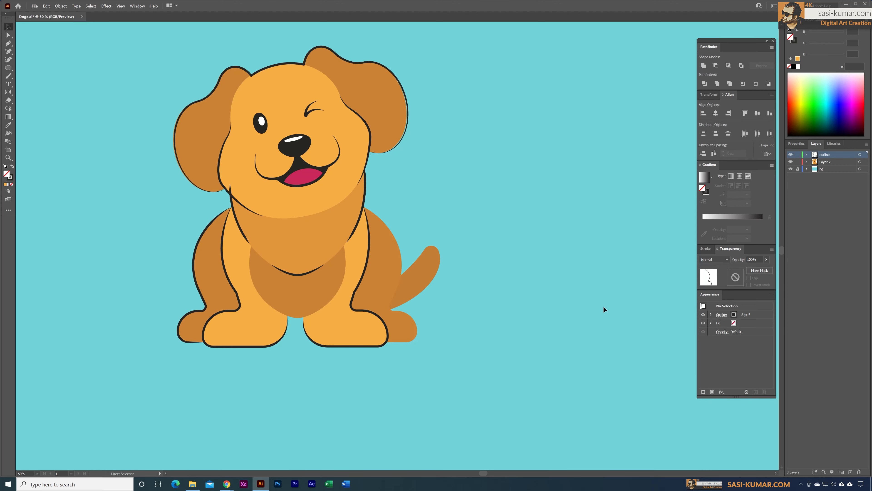
left_click(395, 271)
double_click(394, 271)
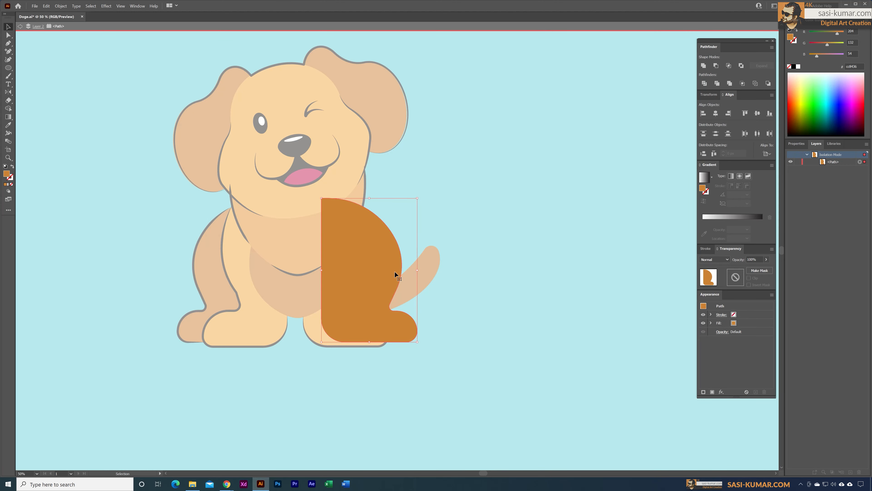
double_click(531, 255)
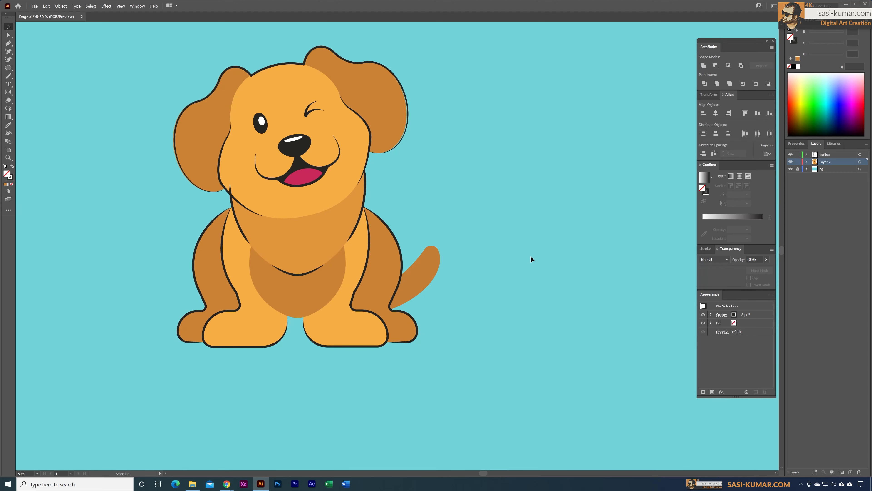
Move the outline of the hind leg farthest from the tail off the outline layer, directly in front of its brown leg shape
left_click(195, 277)
key("a")
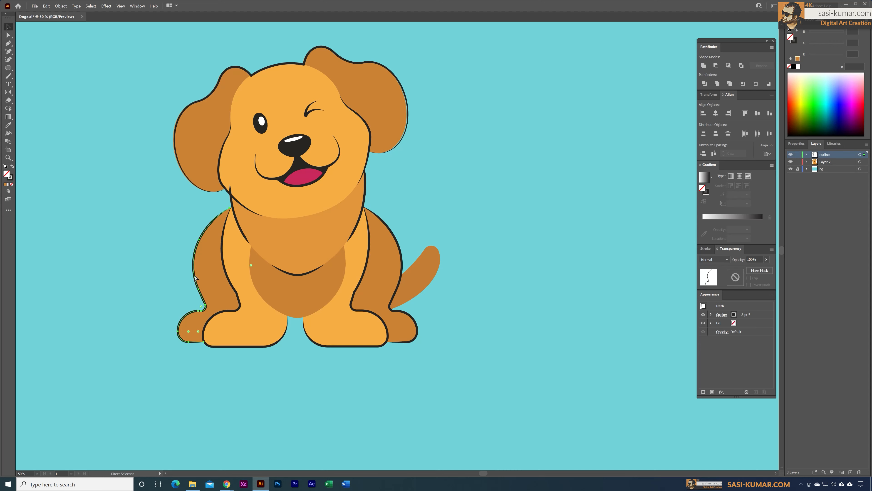
key("Delete")
key("v")
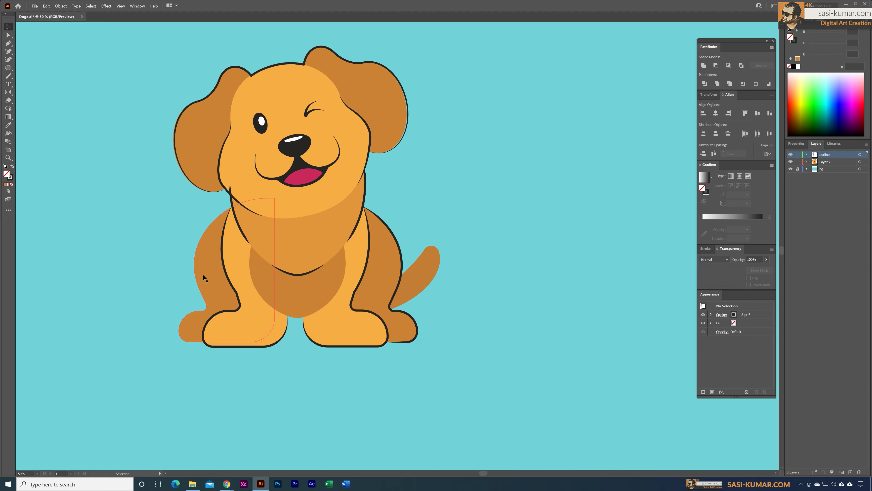
double_click(202, 274)
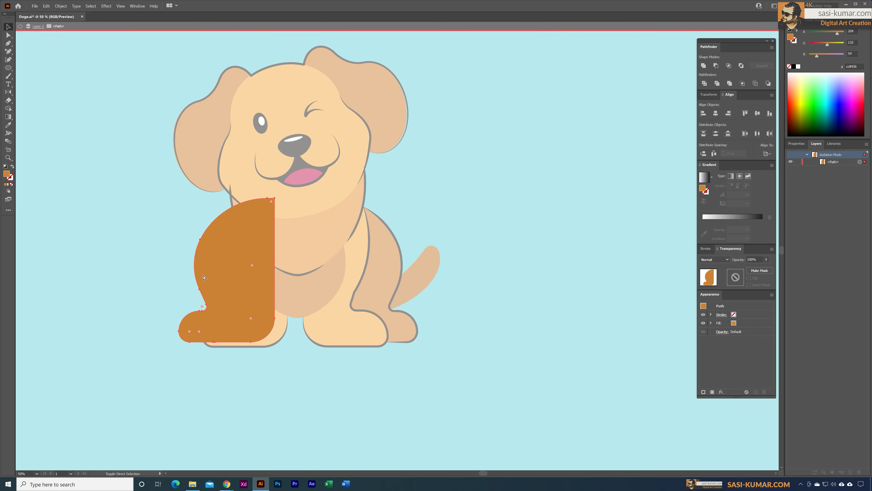
key("ctrl+f")
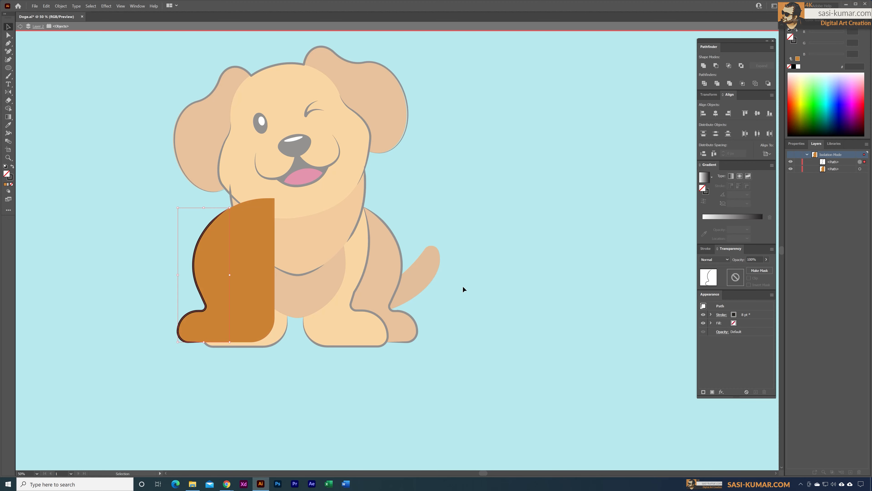
double_click(471, 265)
Move the outline of the front leg farthest from the tail directly in front of its light orange leg shape
left_click(219, 346)
key("a")
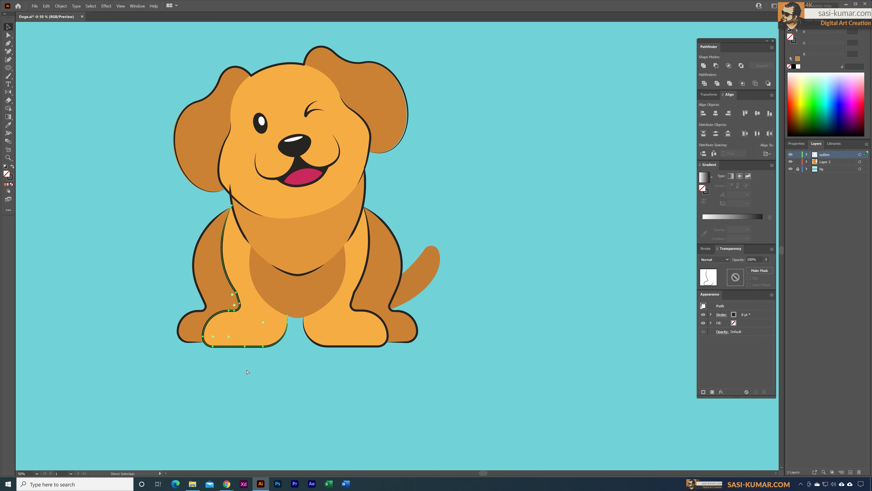
key("v")
double_click(250, 325)
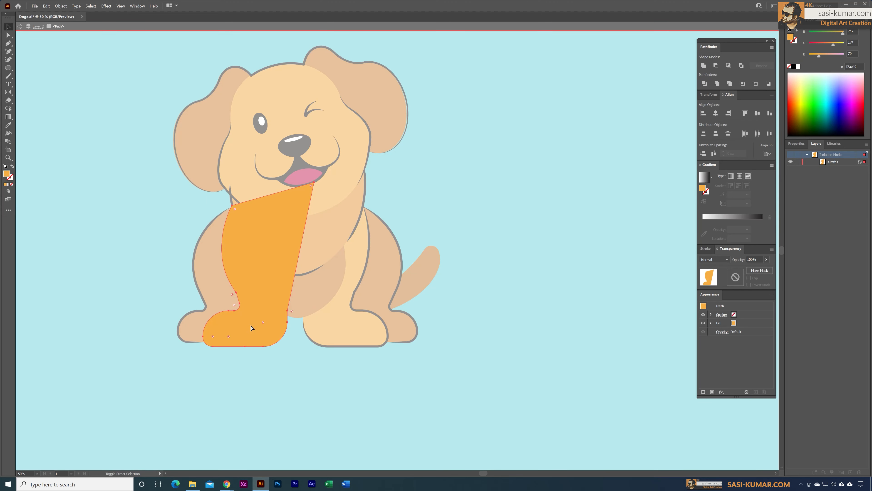
double_click(254, 370)
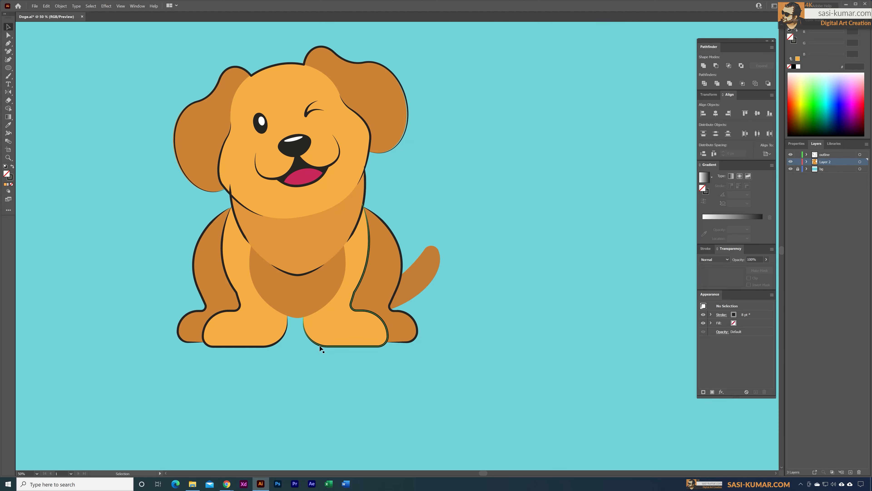
Move the outlines of the front leg nearest the tail and of the chest directly in front of their matching colour shapes
double_click(336, 332)
double_click(328, 370)
left_click(249, 246)
double_click(319, 243)
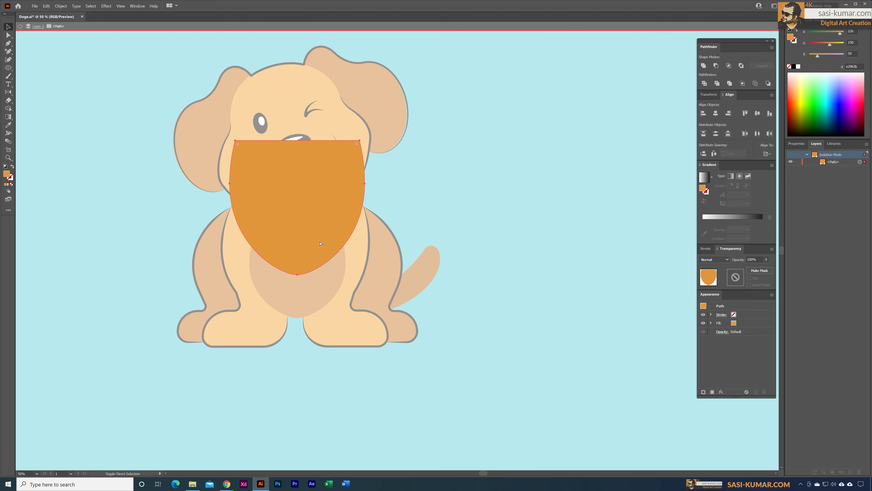
double_click(471, 219)
Move the head-and-ears outline and the face contours off the outline layer, in front of the dog's ear and head shapes
left_click(364, 122)
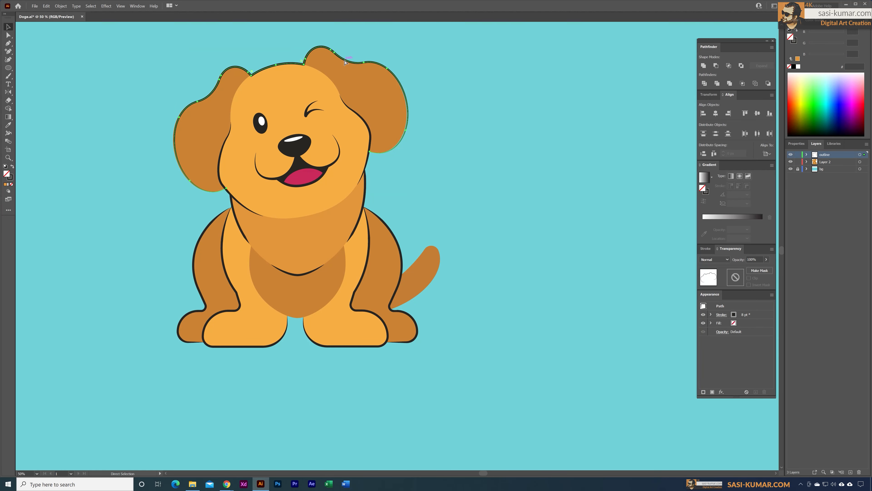
left_click(363, 122)
left_click(365, 62)
left_click(392, 148)
left_click(370, 137)
left_click(219, 173, "shift")
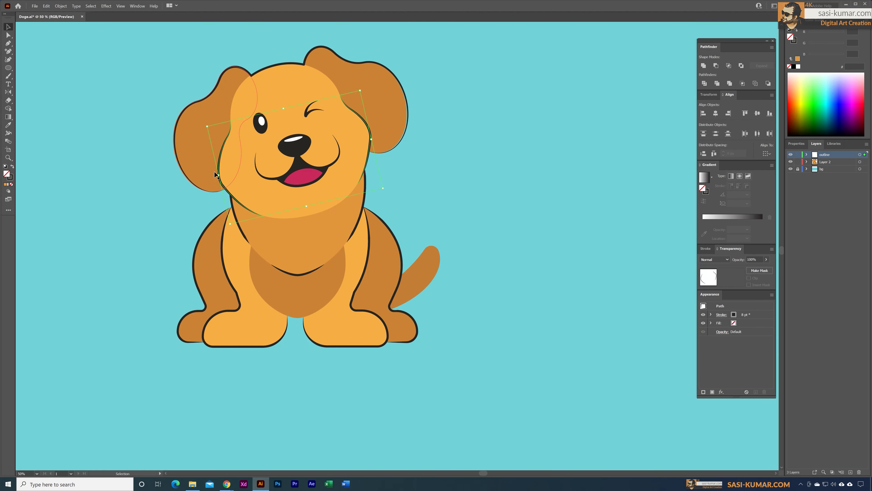
double_click(215, 175)
double_click(487, 189)
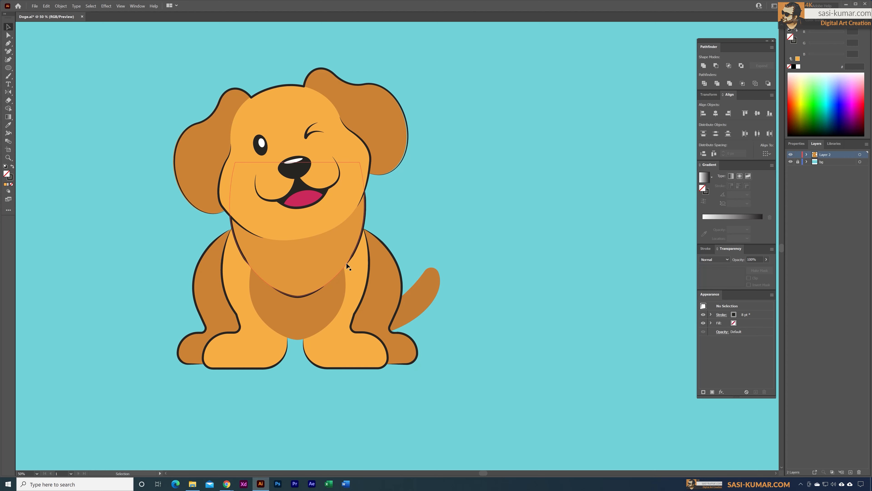
left_click(339, 256)
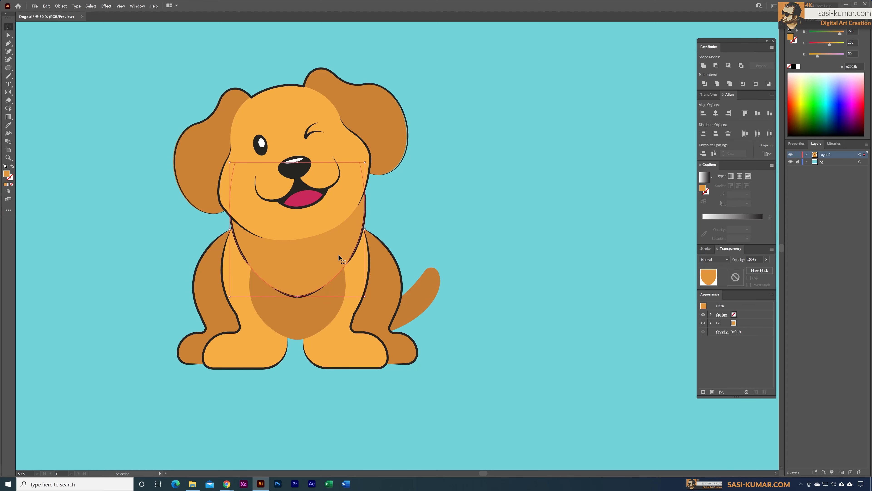
left_click(490, 217)
key("ctrl+minus")
key("ctrl+minus")
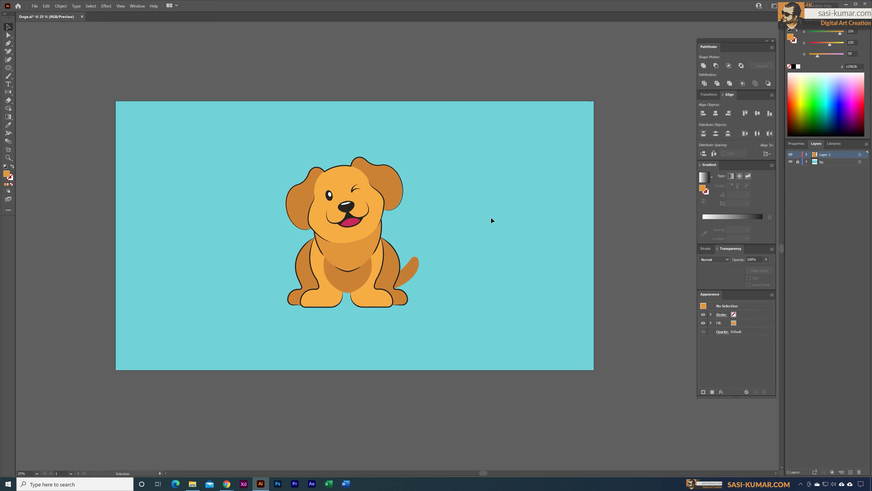
key("ctrl+plus")
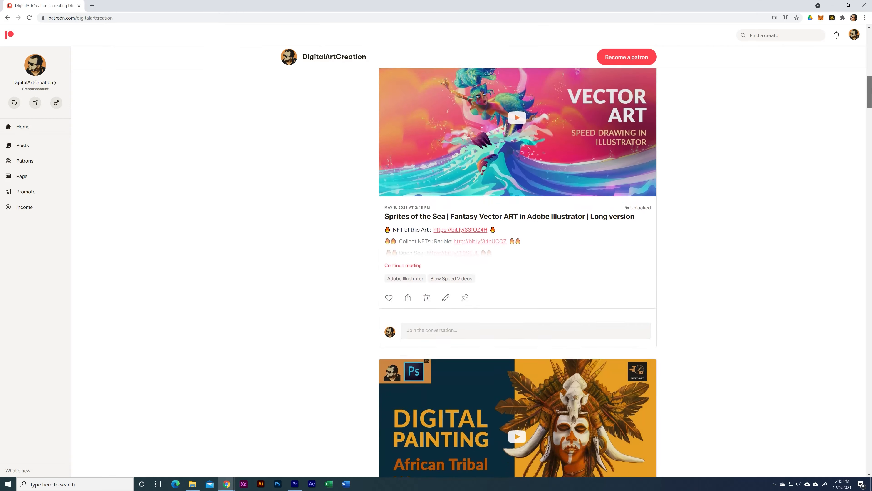
left_click_drag(871, 89, 871, 196)
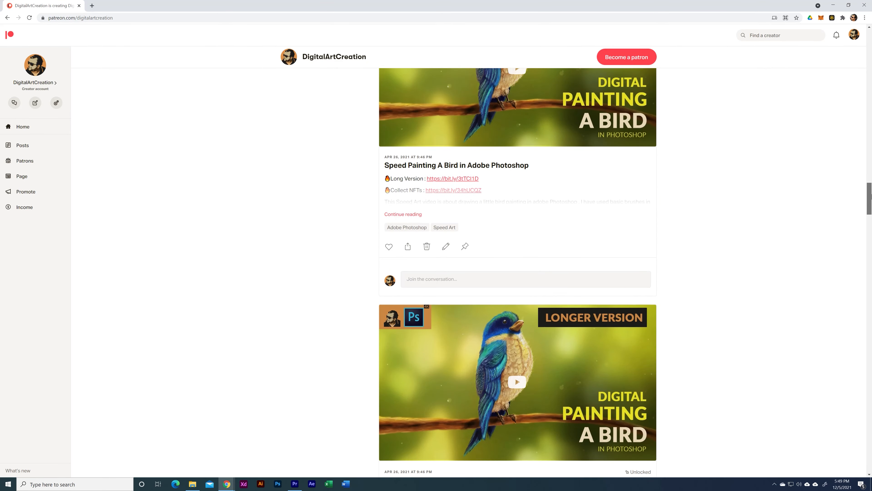